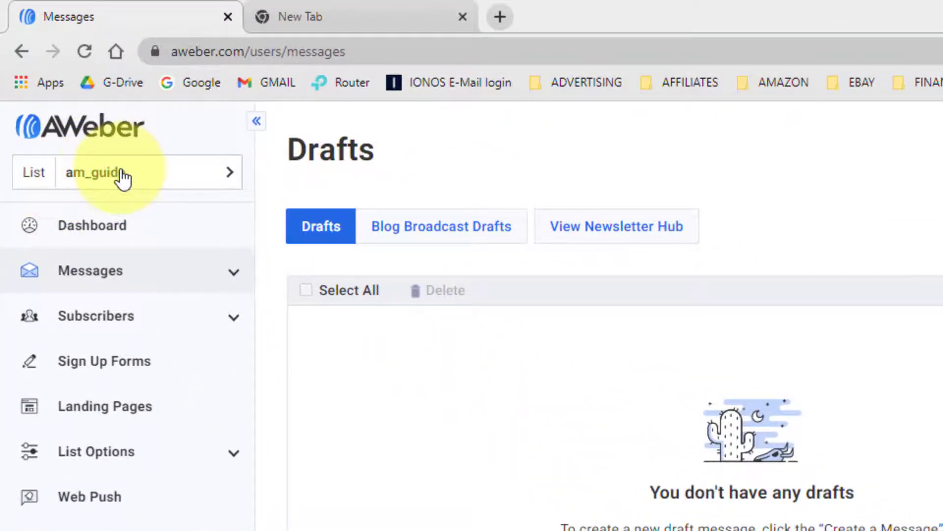
Start a new broadcast message for the am_guide list in the HTML editor.
{"action": "left_click", "coordinate": [230, 179]}
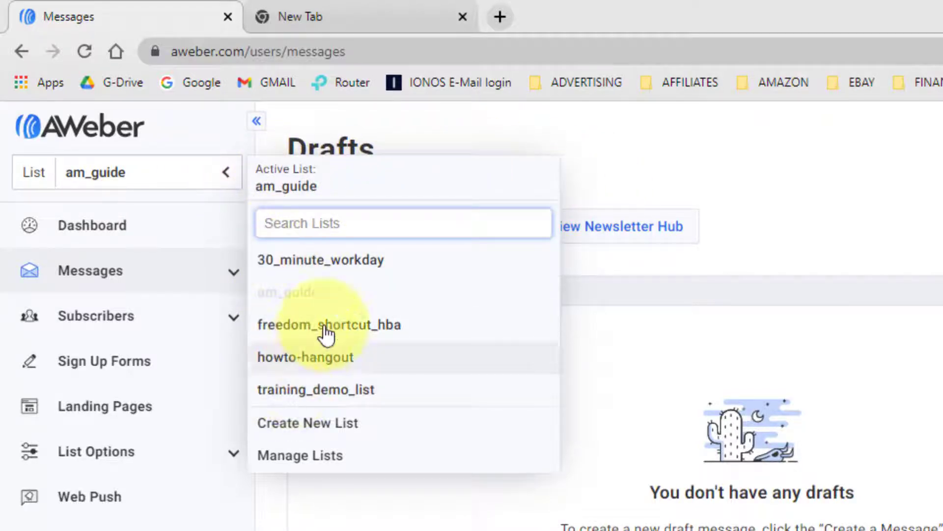
{"action": "left_click", "coordinate": [606, 166]}
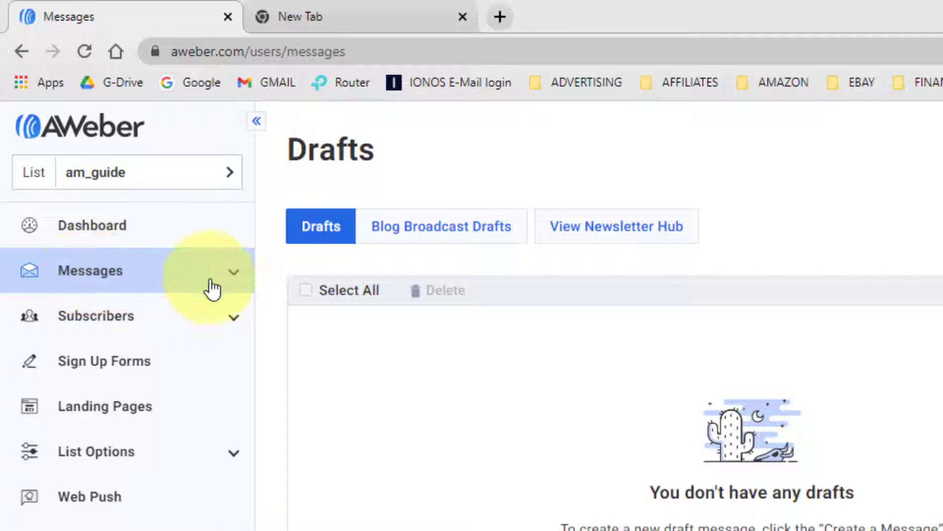
{"action": "left_click", "coordinate": [231, 274]}
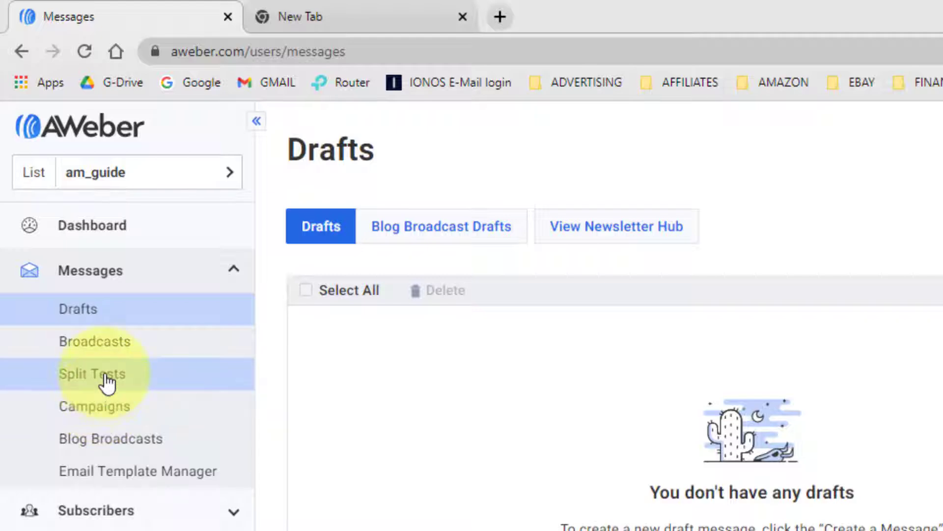
{"action": "left_click", "coordinate": [90, 347]}
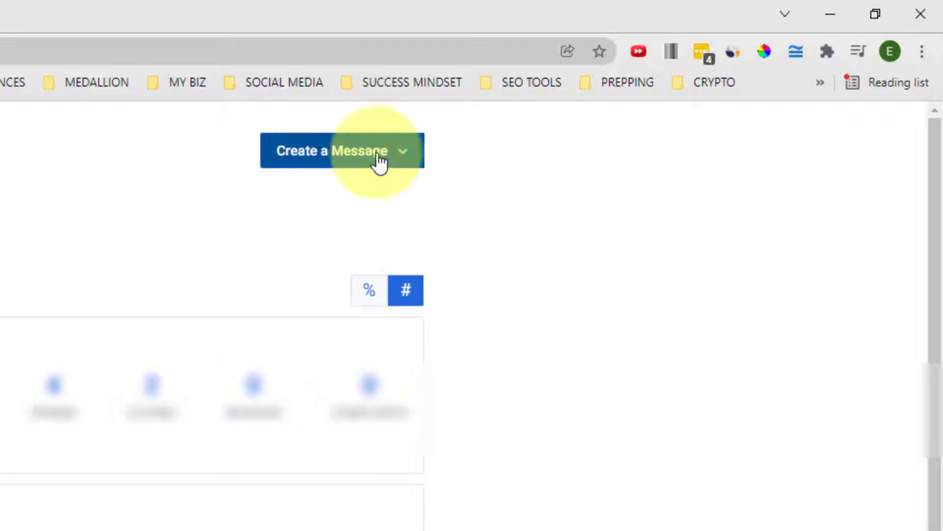
{"action": "left_click", "coordinate": [400, 153]}
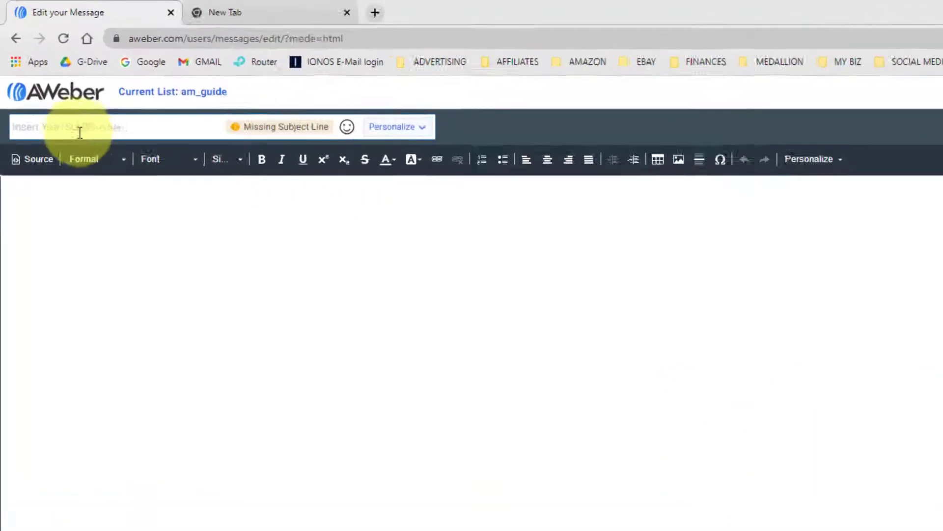
Enter "Over 15k in dfy resources at your fingertips..." as the message's subject line.
{"action": "left_click", "coordinate": [45, 86]}
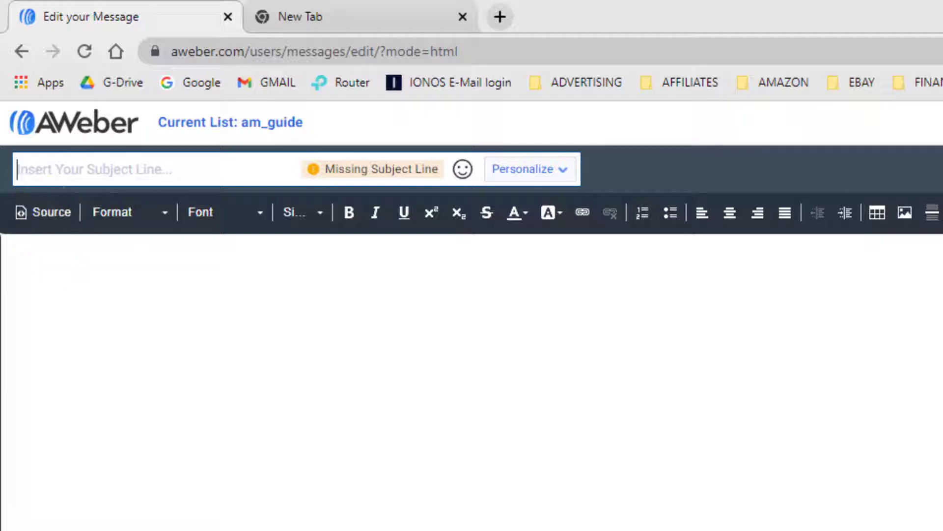
{"action": "key", "text": "alt+Tab"}
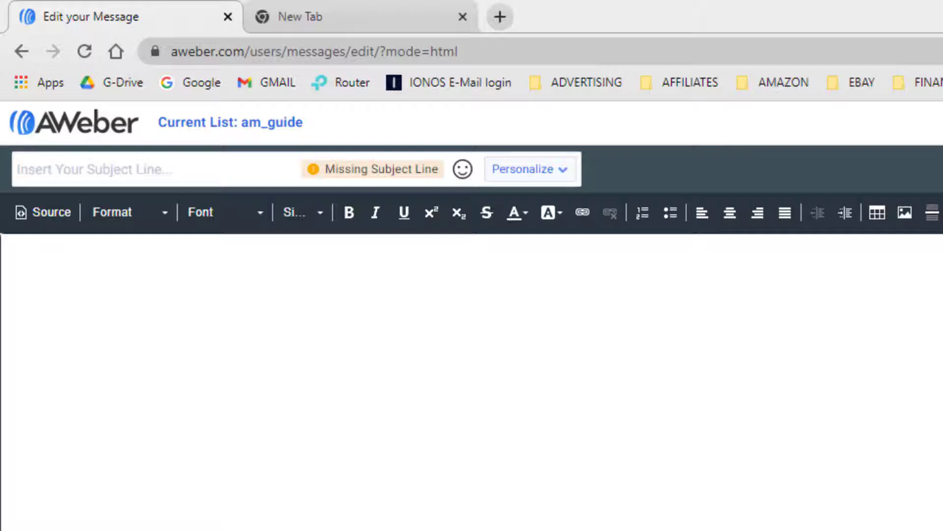
{"action": "left_click", "coordinate": [140, 166]}
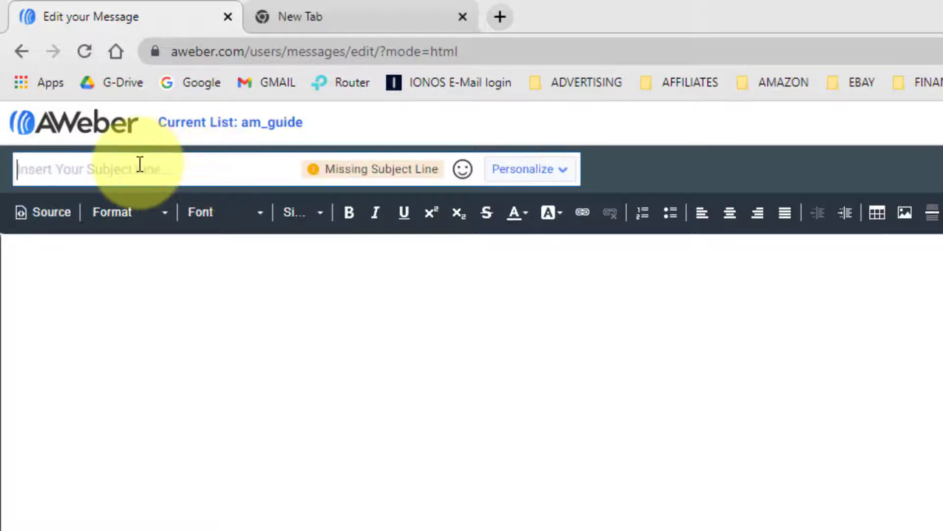
{"action": "type", "text": "Over 15k dfy resources at your fingertips..."}
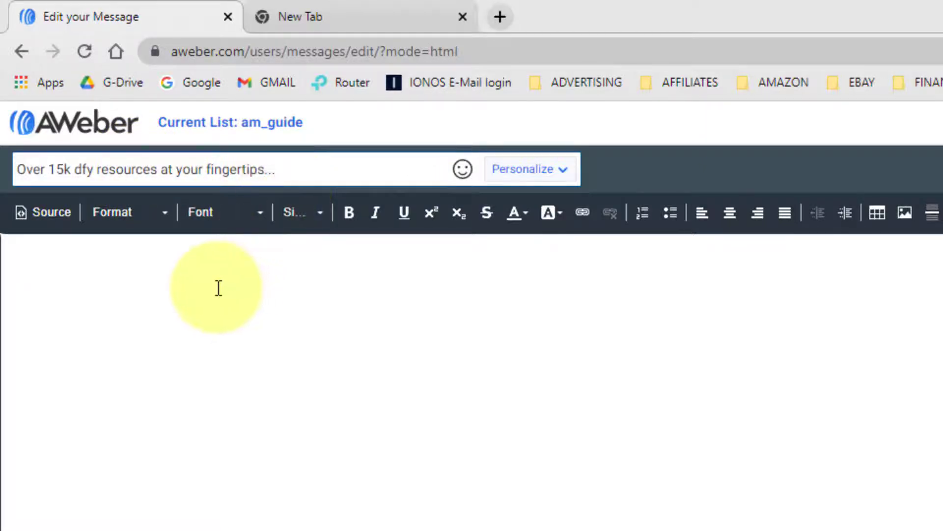
{"action": "left_click", "coordinate": [155, 251]}
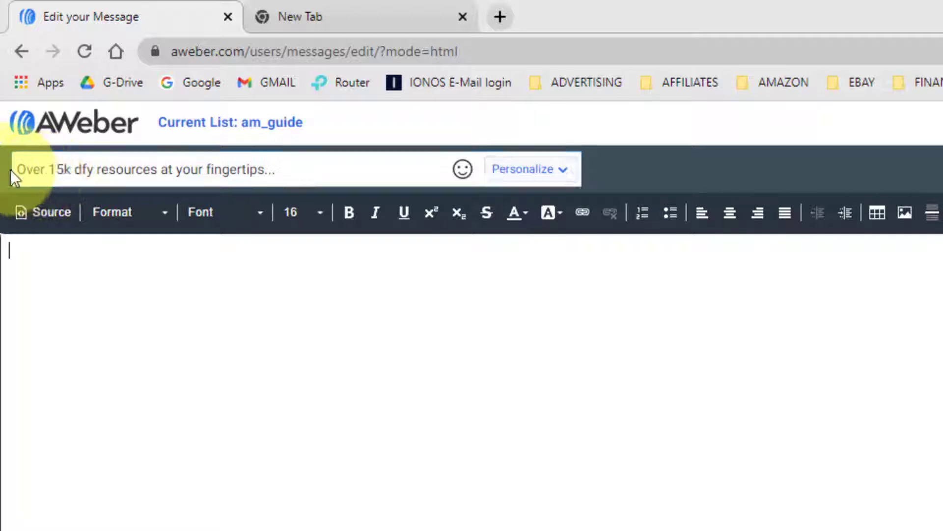
{"action": "left_click", "coordinate": [71, 169]}
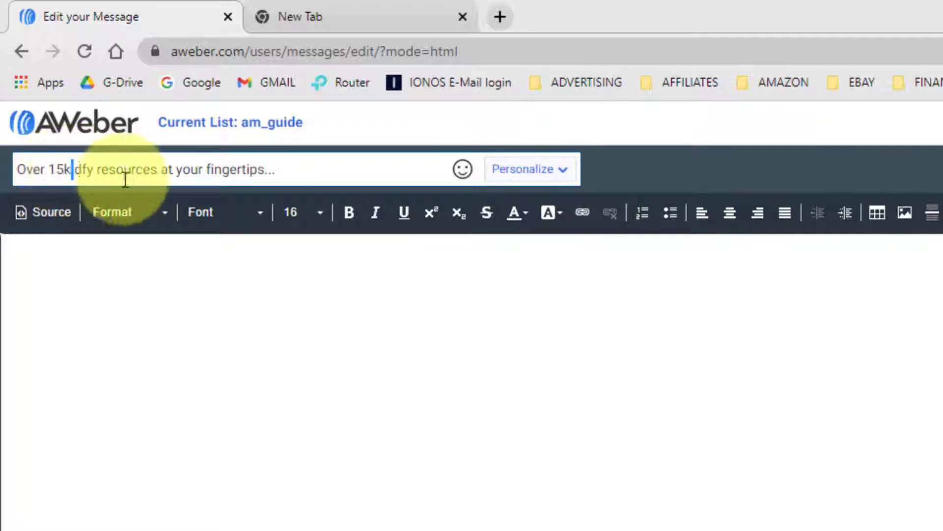
{"action": "type", "text": "in"}
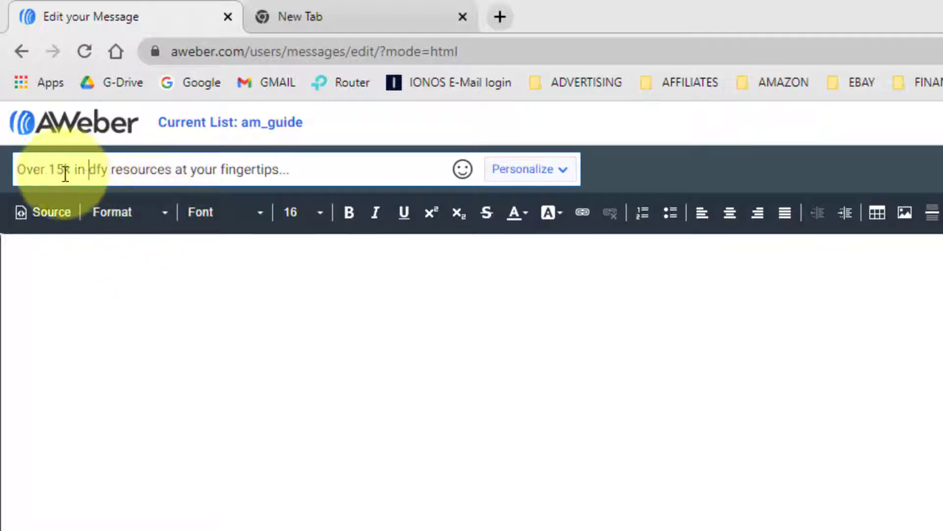
Paste the prepared email text about the new YouTube video into the message body.
{"action": "left_click", "coordinate": [45, 270]}
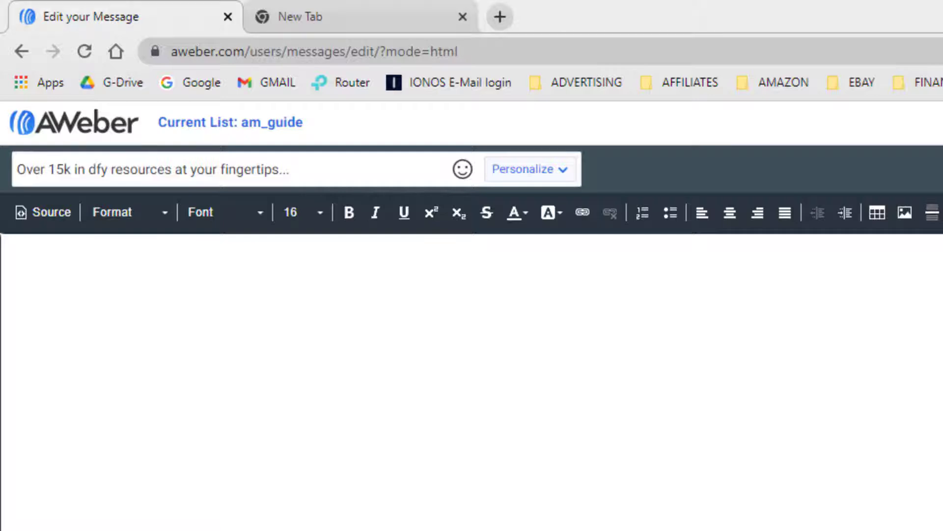
{"action": "left_click", "coordinate": [89, 266]}
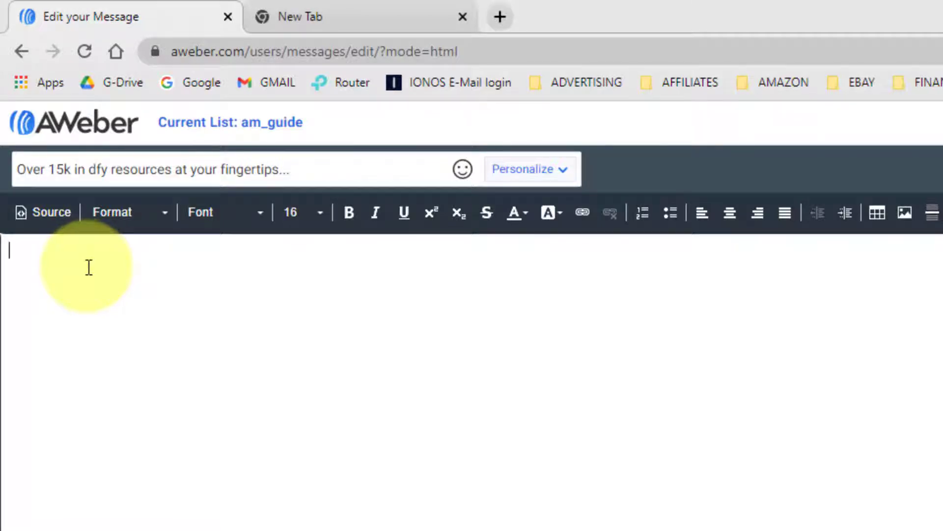
{"action": "key", "text": "ctrl+v"}
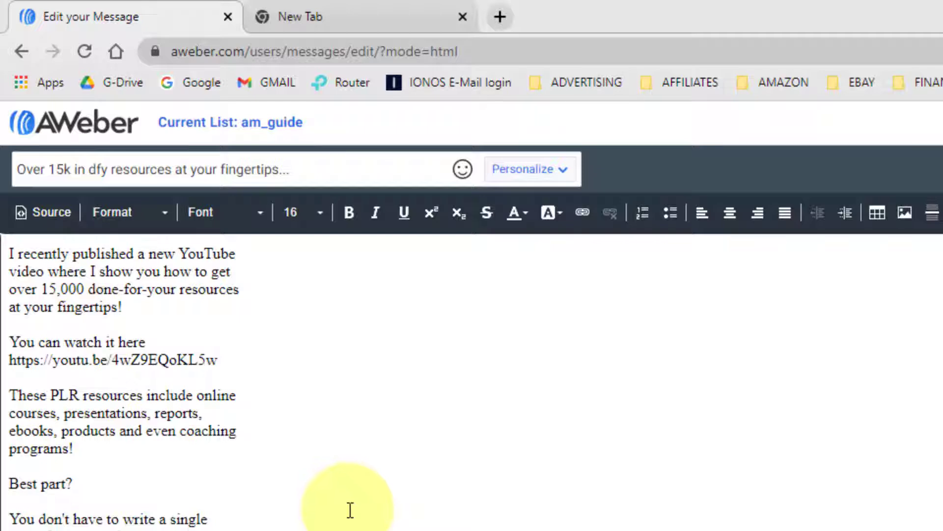
{"action": "scroll", "coordinate": [351, 510], "scroll_direction": "up", "scroll_amount": 2}
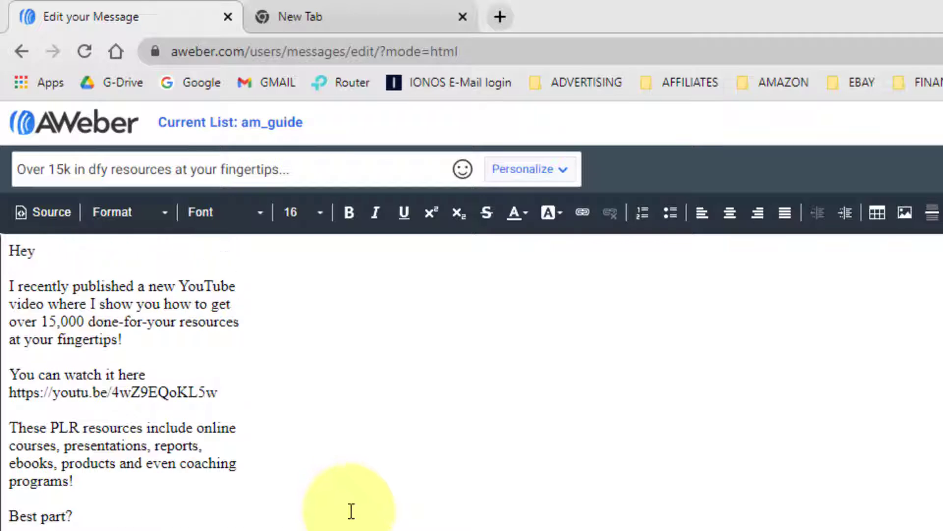
Personalize the greeting by inserting the subscriber's First Name field after "Hey", followed by a comma.
{"action": "left_click", "coordinate": [55, 258]}
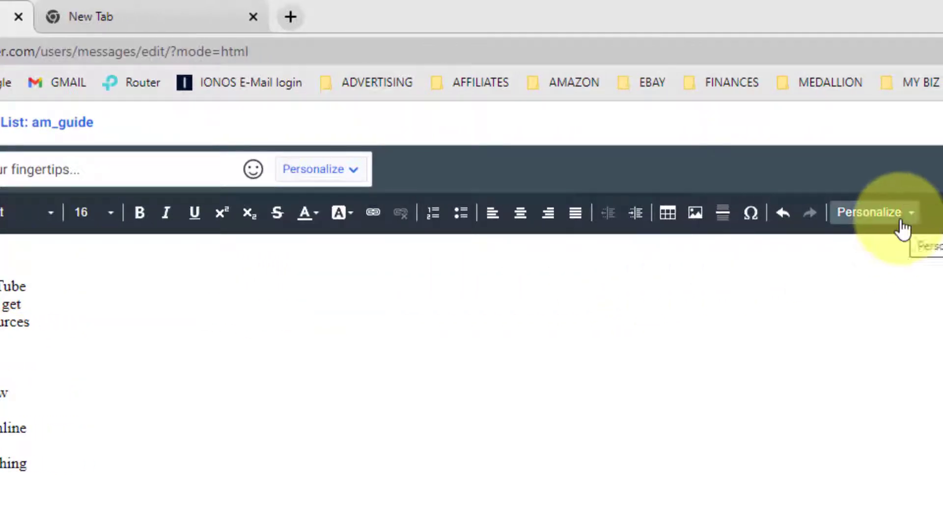
{"action": "left_click", "coordinate": [908, 223]}
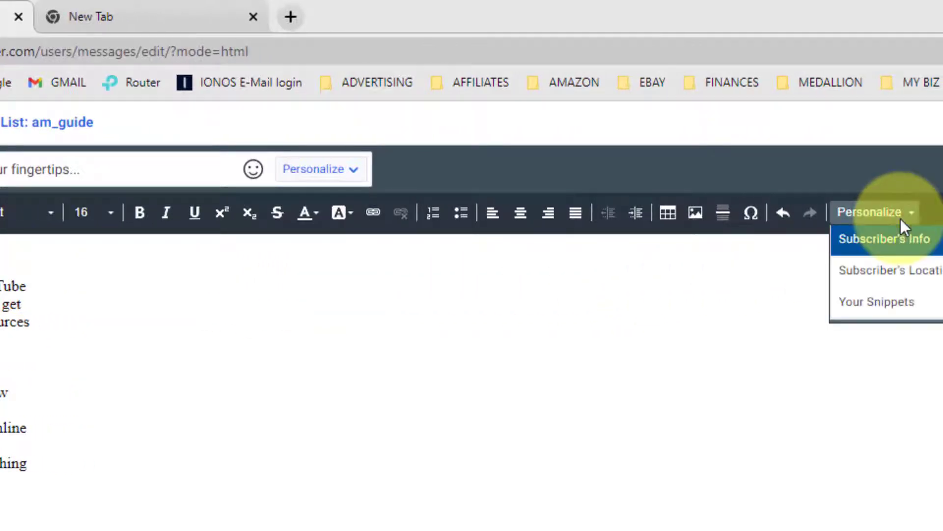
{"action": "left_click", "coordinate": [891, 248]}
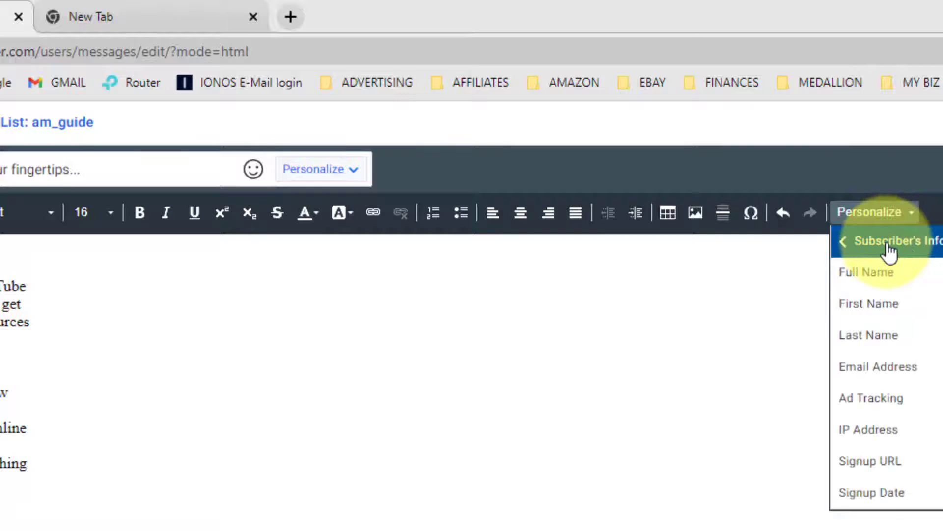
{"action": "left_click", "coordinate": [875, 307]}
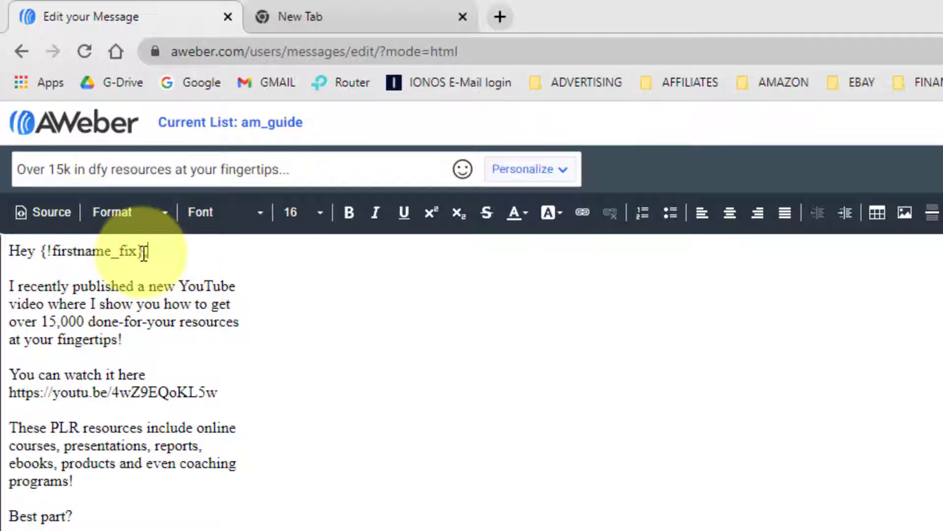
{"action": "type", "text": ","}
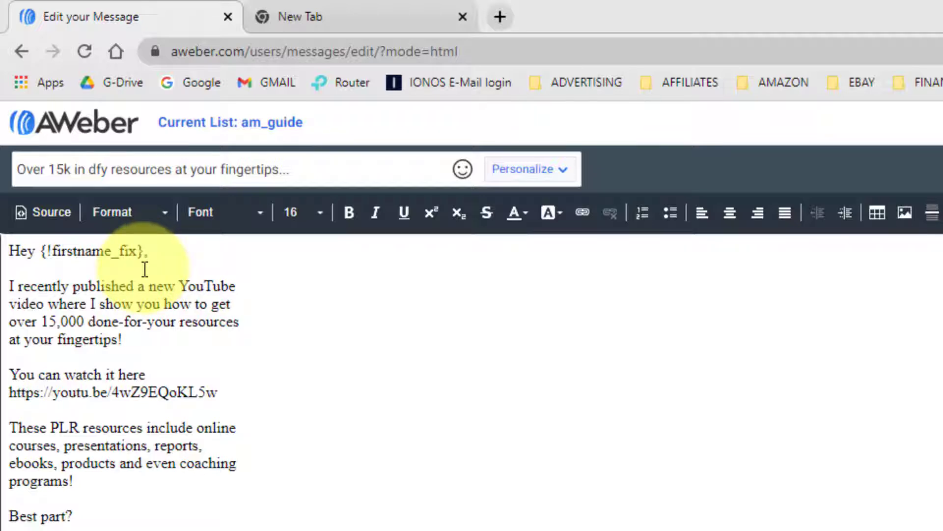
{"action": "left_click_drag", "start_coordinate": [142, 254], "coordinate": [40, 251]}
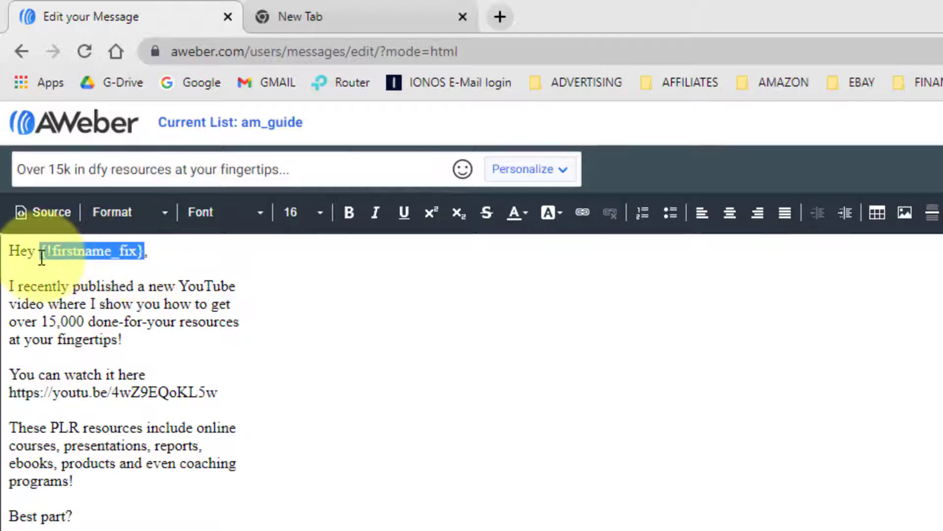
Format the entire message body in Arial at size 18.
{"action": "left_click", "coordinate": [97, 375]}
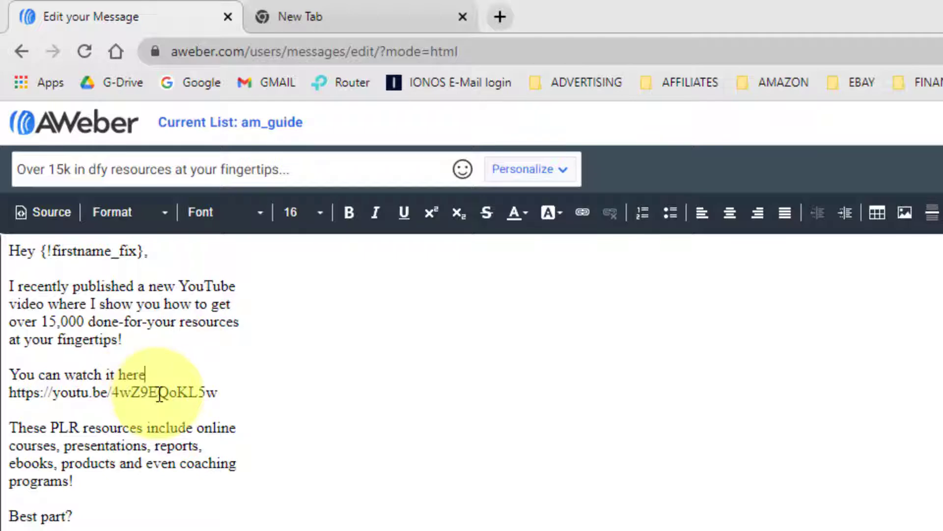
{"action": "key", "text": "ctrl+a"}
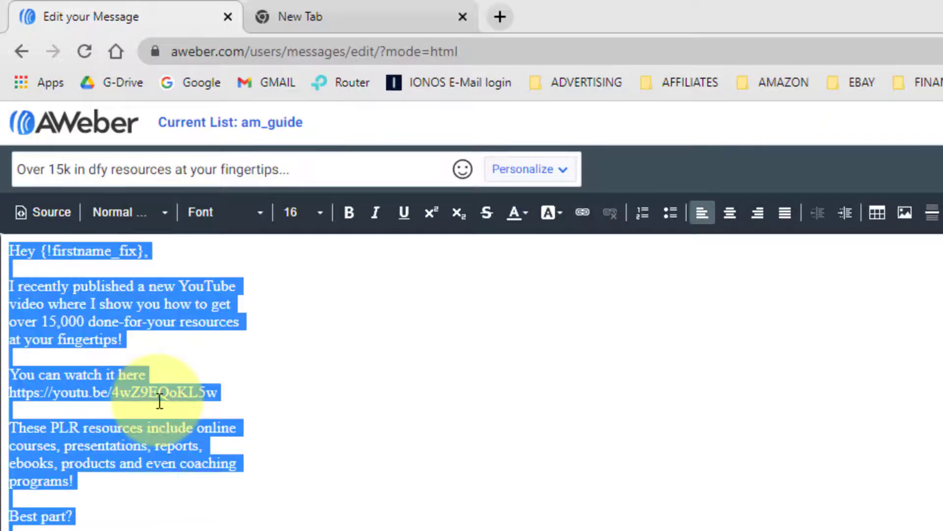
{"action": "right_click", "coordinate": [161, 321]}
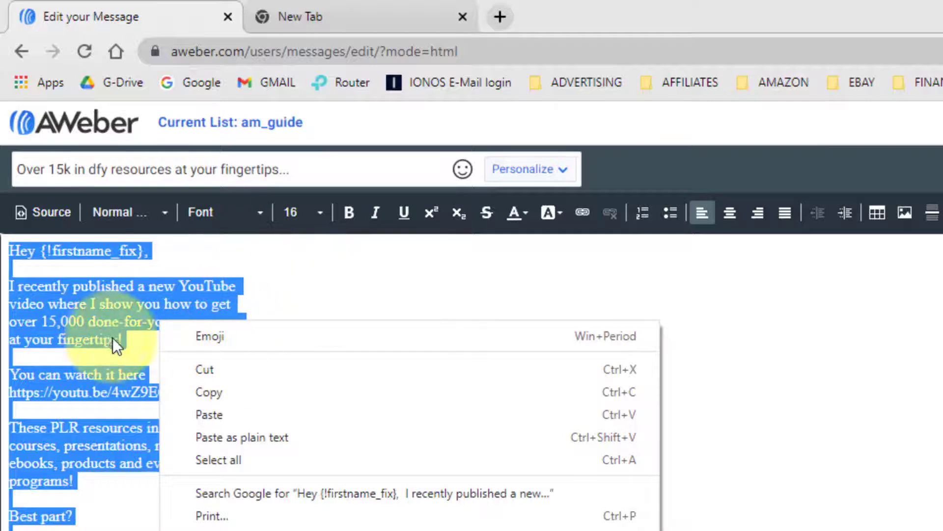
{"action": "left_click", "coordinate": [231, 454]}
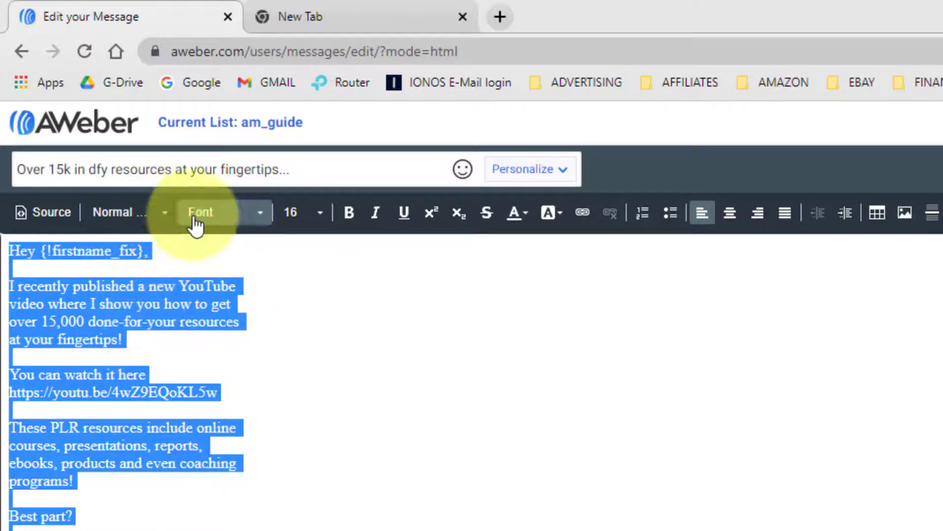
{"action": "left_click", "coordinate": [254, 219]}
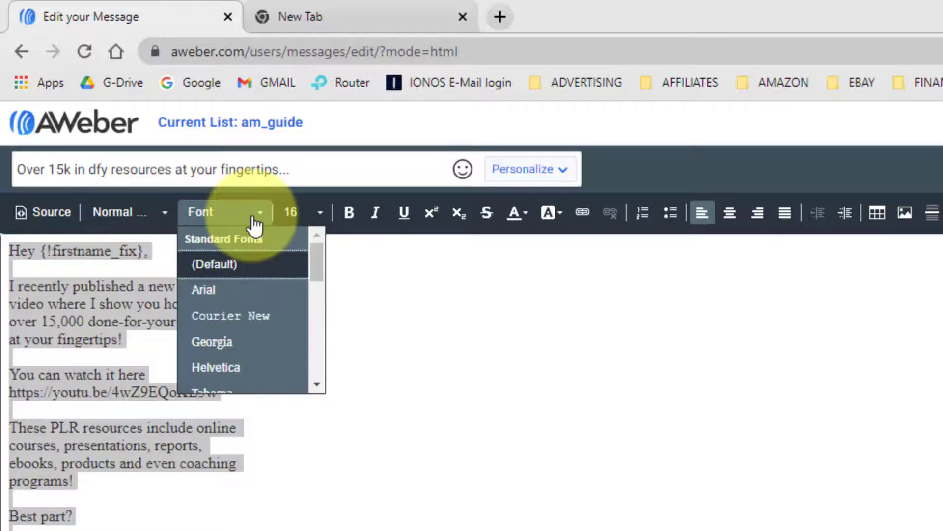
{"action": "left_click", "coordinate": [228, 291]}
{"action": "left_click", "coordinate": [331, 229]}
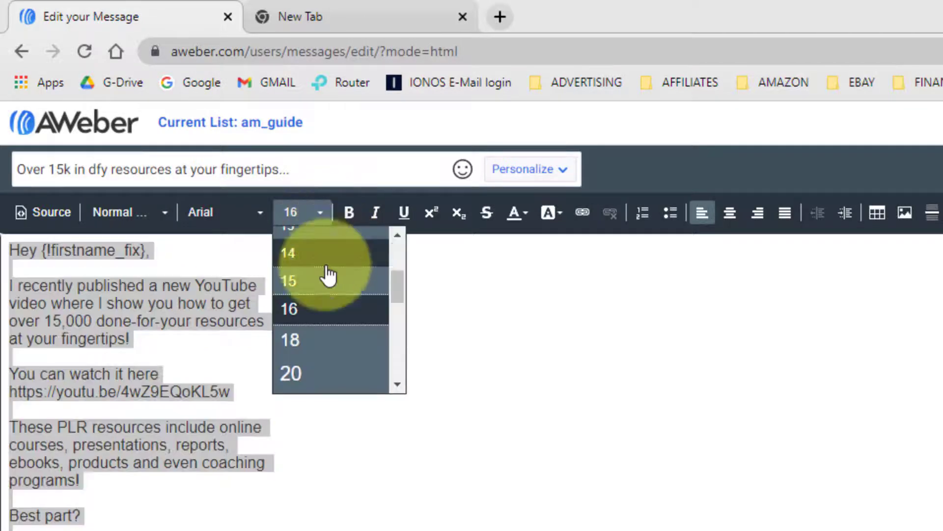
{"action": "left_click", "coordinate": [316, 343]}
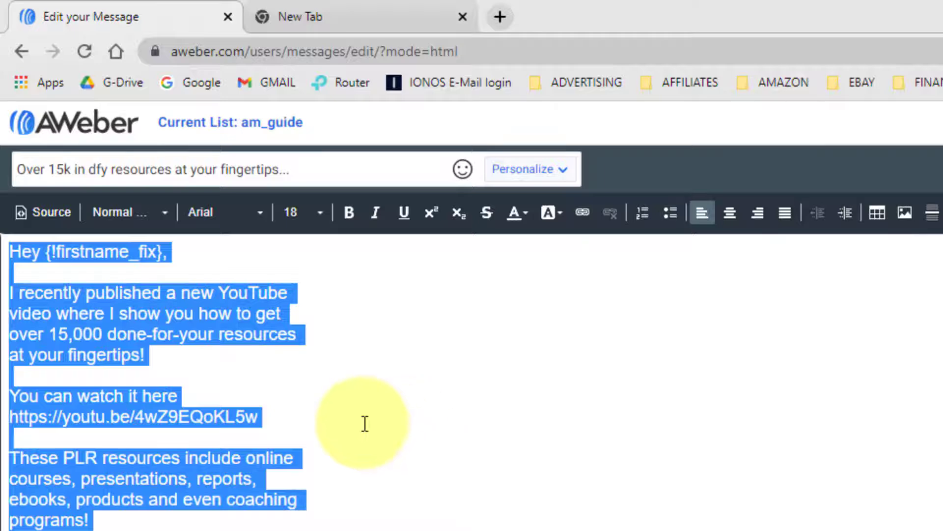
{"action": "left_click", "coordinate": [362, 421]}
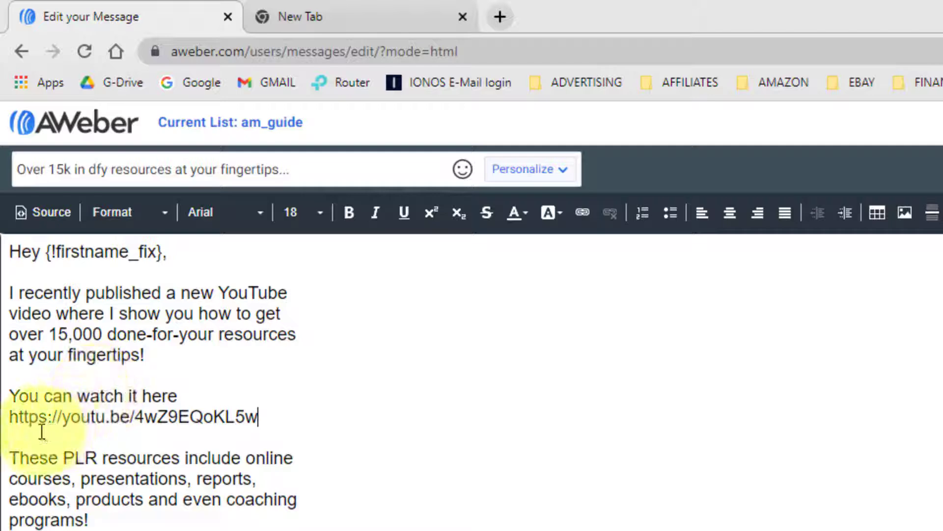
{"action": "left_click_drag", "start_coordinate": [10, 393], "coordinate": [194, 406]}
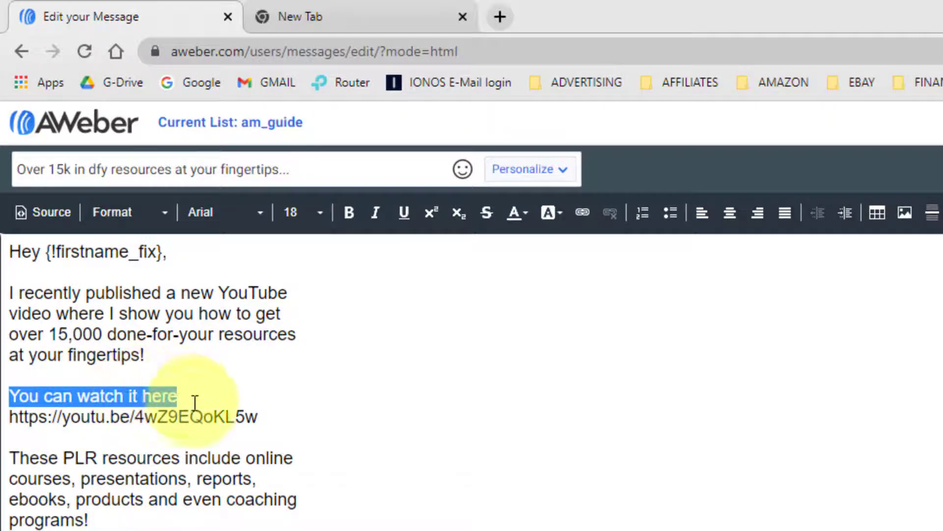
{"action": "left_click", "coordinate": [209, 457]}
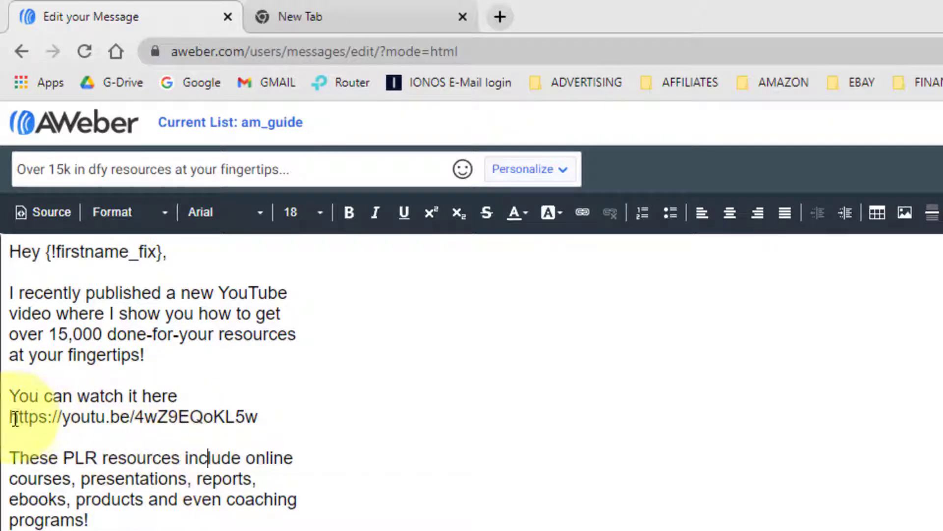
{"action": "left_click_drag", "start_coordinate": [11, 416], "coordinate": [261, 418]}
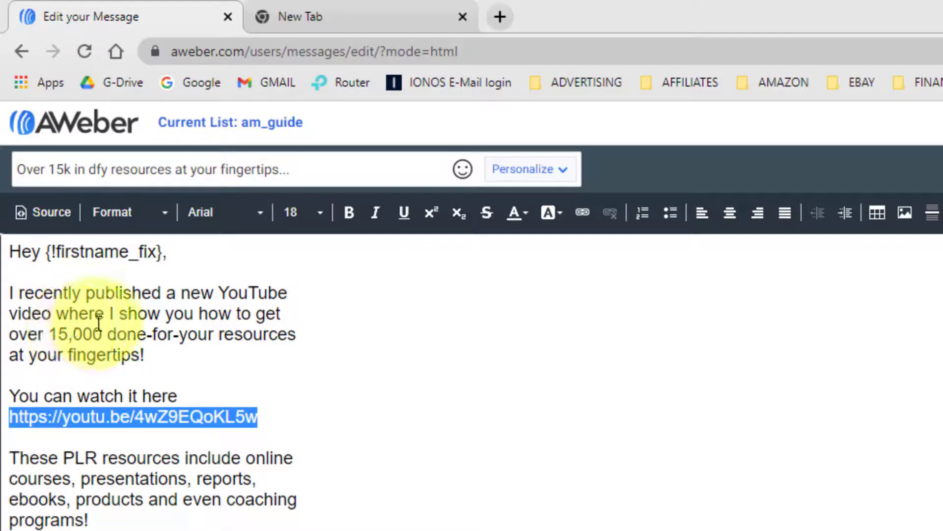
{"action": "left_click", "coordinate": [29, 399]}
{"action": "left_click_drag", "start_coordinate": [15, 397], "coordinate": [164, 398]}
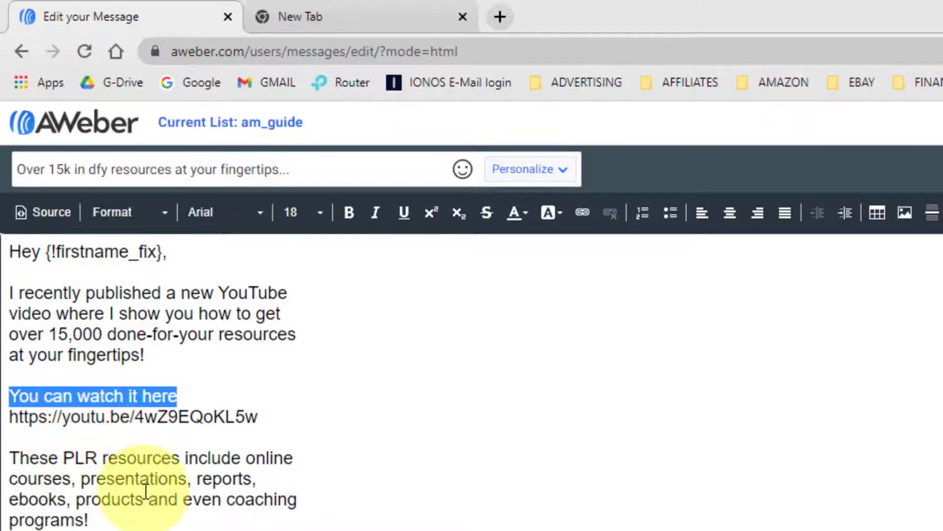
{"action": "left_click", "coordinate": [119, 465]}
Copy the YouTube URL under "You can watch it here" and remove that URL line from the message.
{"action": "left_click_drag", "start_coordinate": [10, 417], "coordinate": [258, 416]}
{"action": "right_click", "coordinate": [211, 417]}
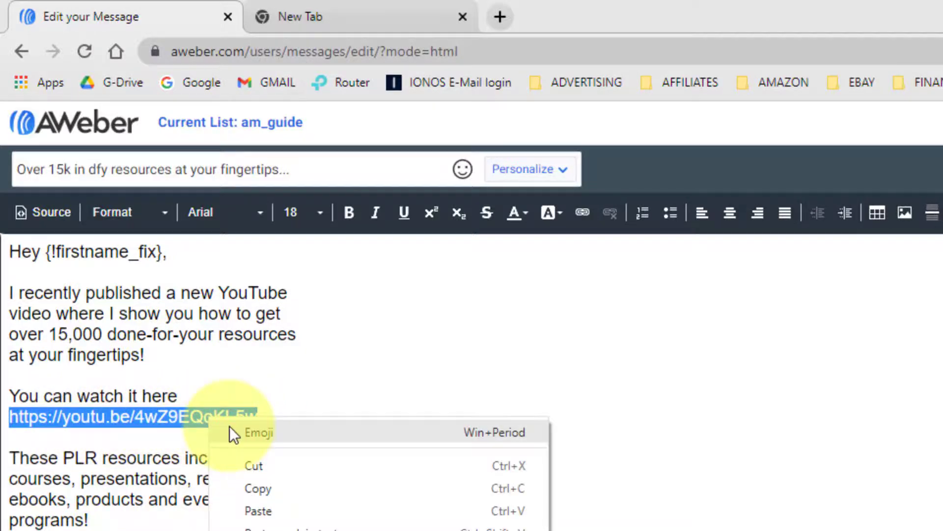
{"action": "left_click", "coordinate": [264, 489]}
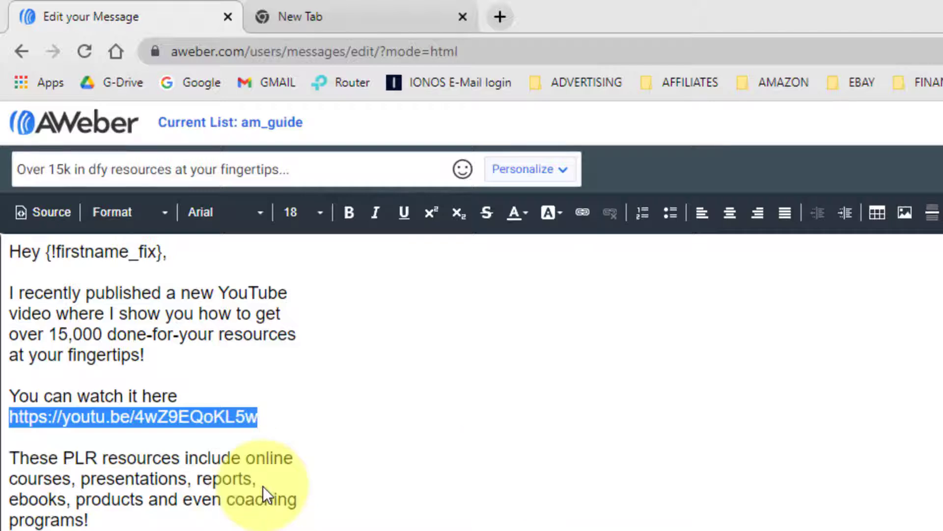
{"action": "key", "text": "BackSpace"}
{"action": "key", "text": "BackSpace"}
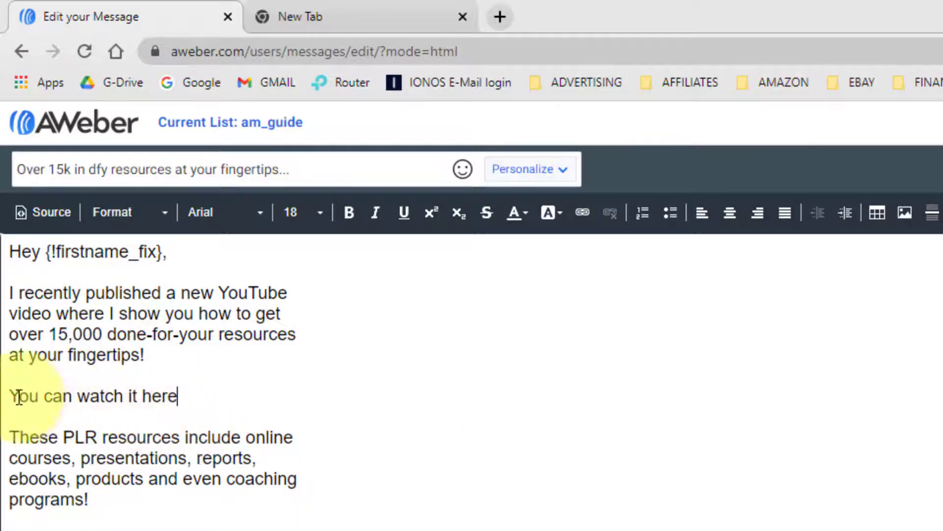
{"action": "left_click_drag", "start_coordinate": [15, 396], "coordinate": [180, 397]}
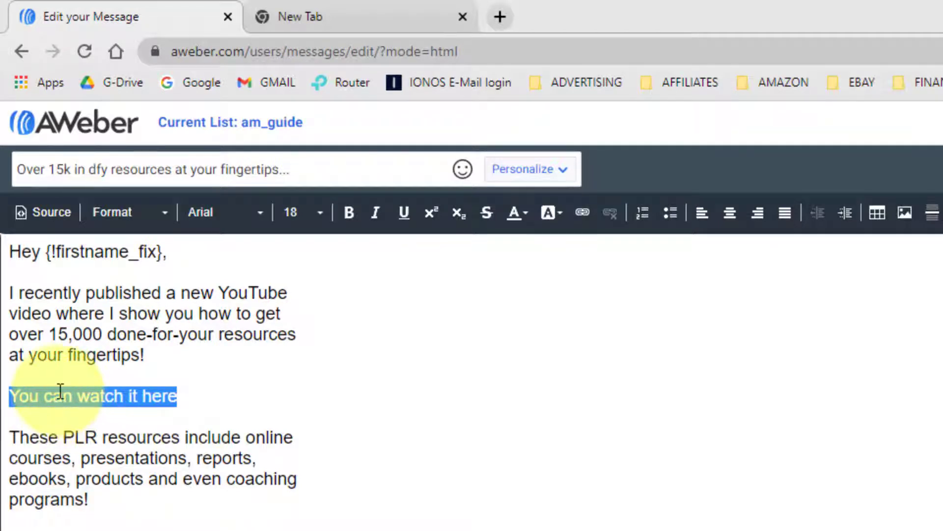
{"action": "left_click", "coordinate": [583, 216]}
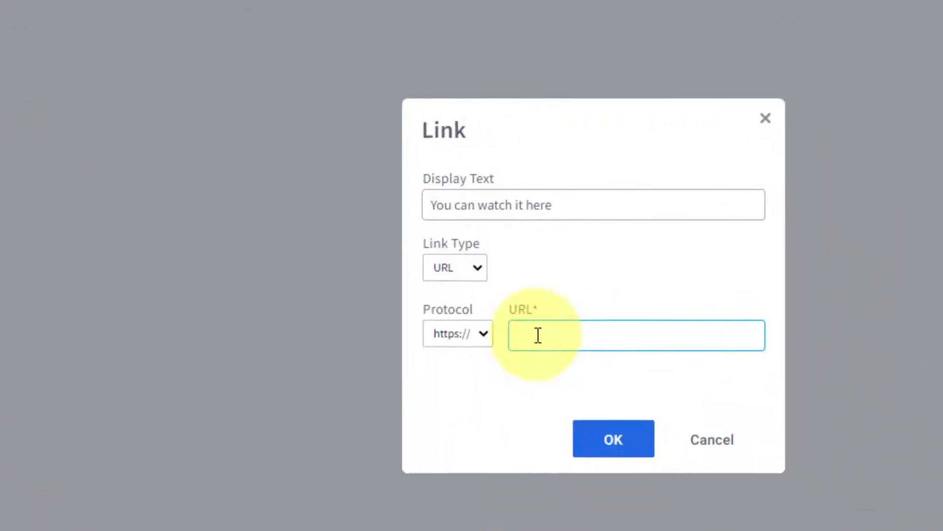
{"action": "right_click", "coordinate": [538, 333]}
{"action": "left_click", "coordinate": [506, 424]}
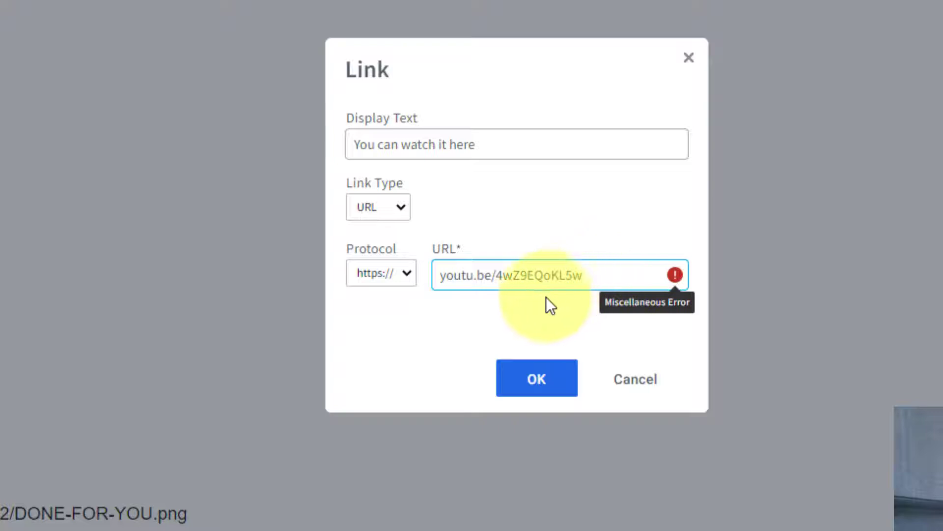
{"action": "key", "text": "Tab"}
{"action": "left_click", "coordinate": [438, 286]}
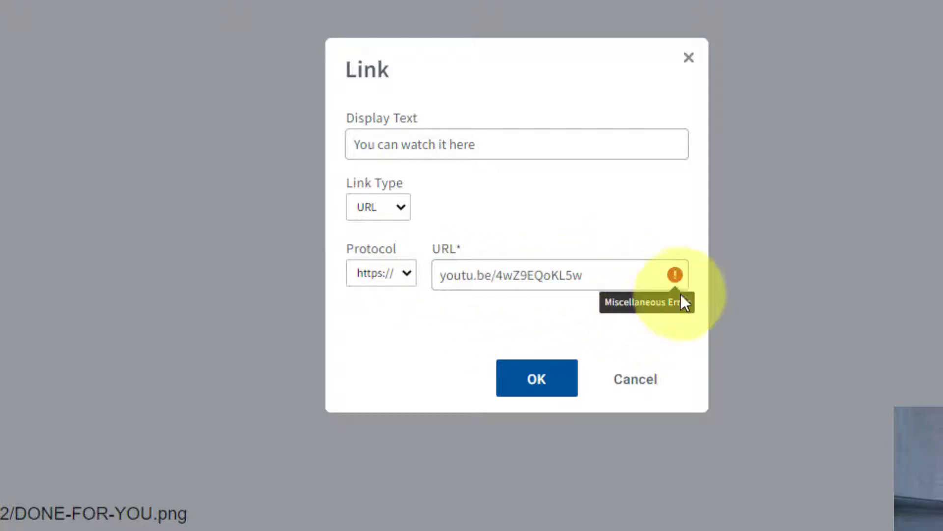
{"action": "left_click", "coordinate": [557, 378]}
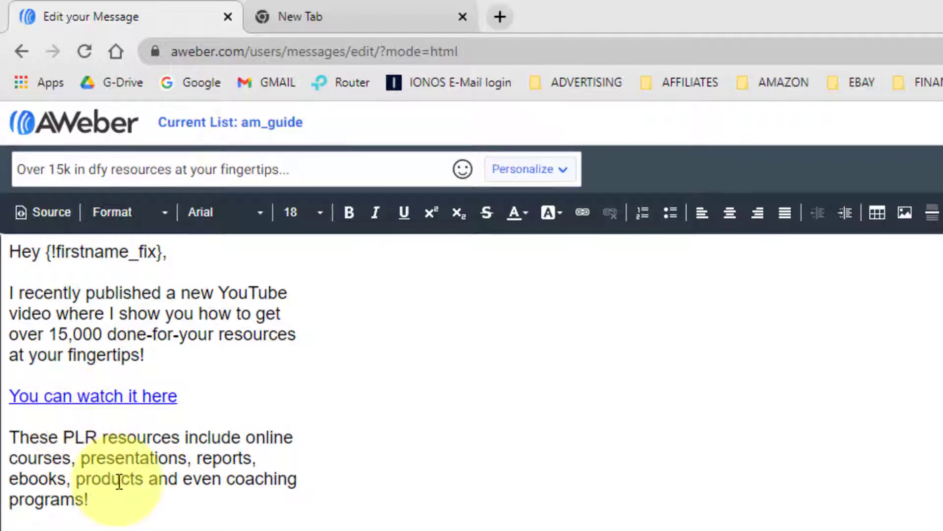
Reword "Best part?" to "The best part?" and correct the misspelled "withouth" to "without" in the message body.
{"action": "scroll", "coordinate": [113, 472], "scroll_direction": "down", "scroll_amount": 2}
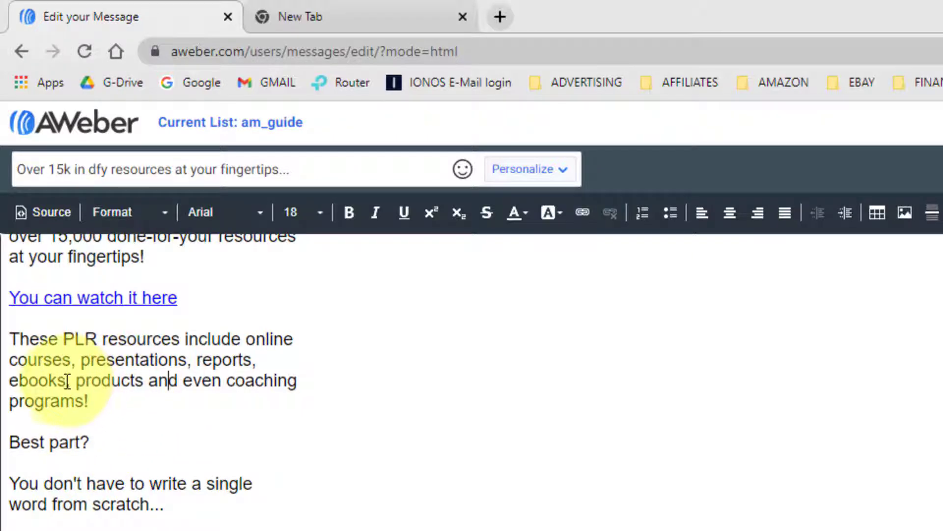
{"action": "left_click", "coordinate": [12, 439]}
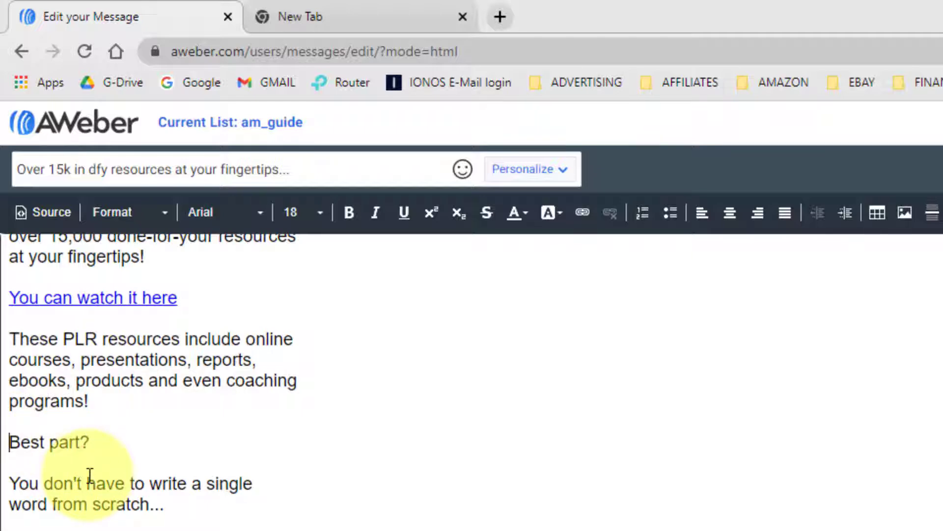
{"action": "type", "text": "The"}
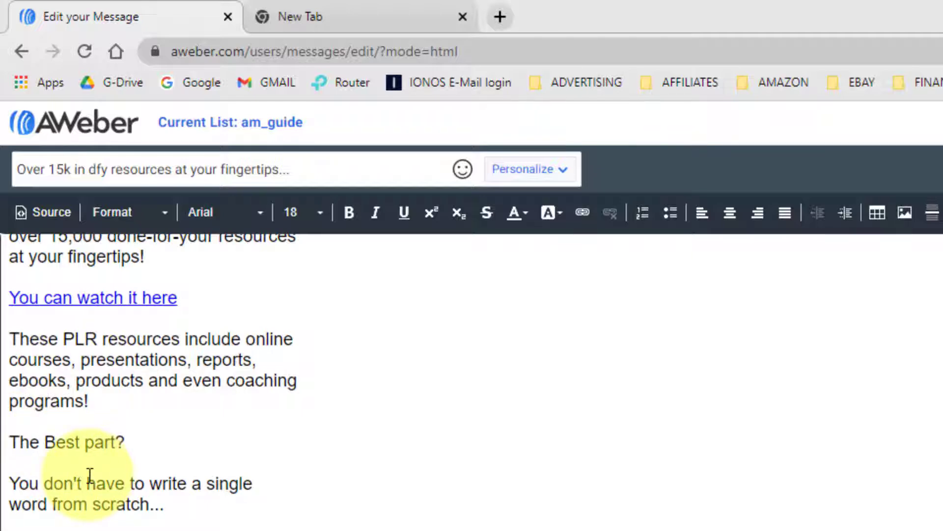
{"action": "key", "text": "Delete"}
{"action": "type", "text": "b"}
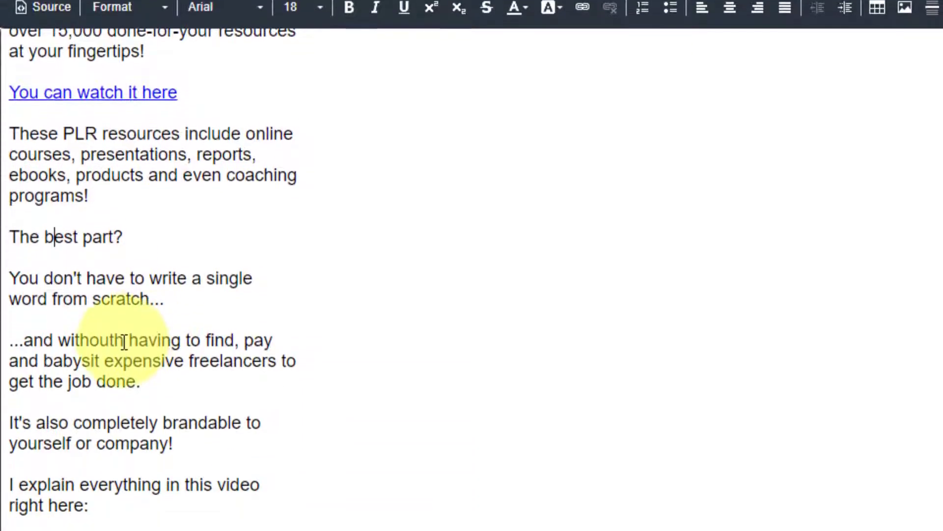
{"action": "left_click", "coordinate": [124, 309]}
{"action": "key", "text": "BackSpace"}
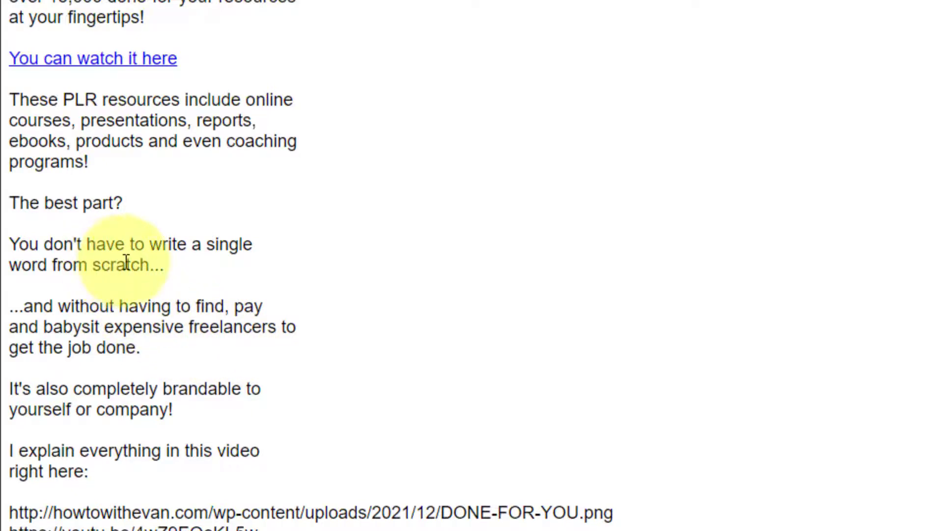
Copy the DONE-FOR-YOU.png image URL below "I explain everything in this video right here:" and delete it from the message.
{"action": "scroll", "coordinate": [127, 262], "scroll_direction": "down", "scroll_amount": 1}
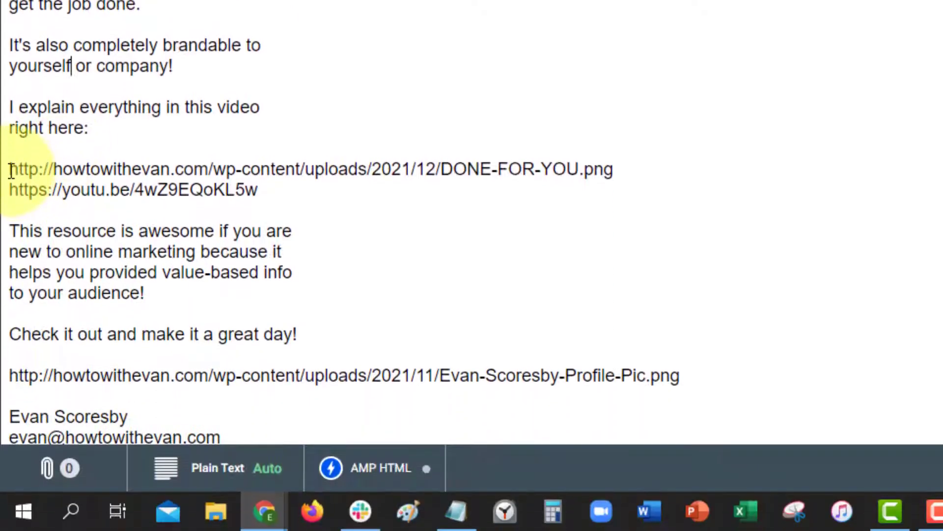
{"action": "left_click_drag", "start_coordinate": [10, 460], "coordinate": [91, 459]}
{"action": "left_click_drag", "start_coordinate": [91, 167], "coordinate": [634, 177]}
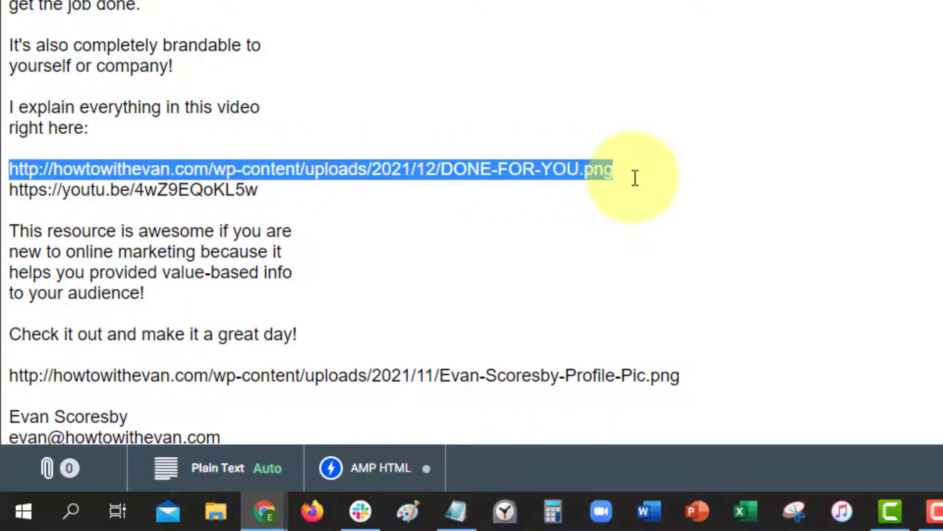
{"action": "left_click", "coordinate": [177, 217]}
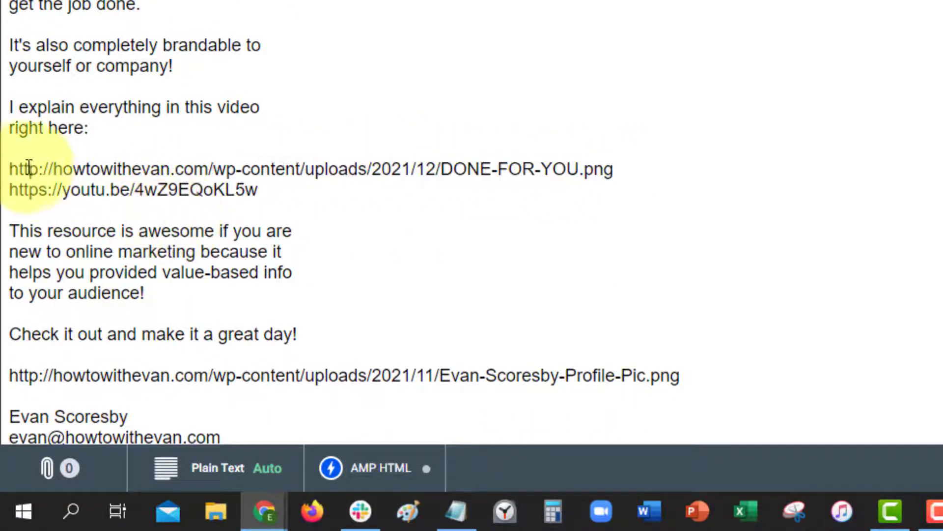
{"action": "left_click_drag", "start_coordinate": [13, 169], "coordinate": [628, 171]}
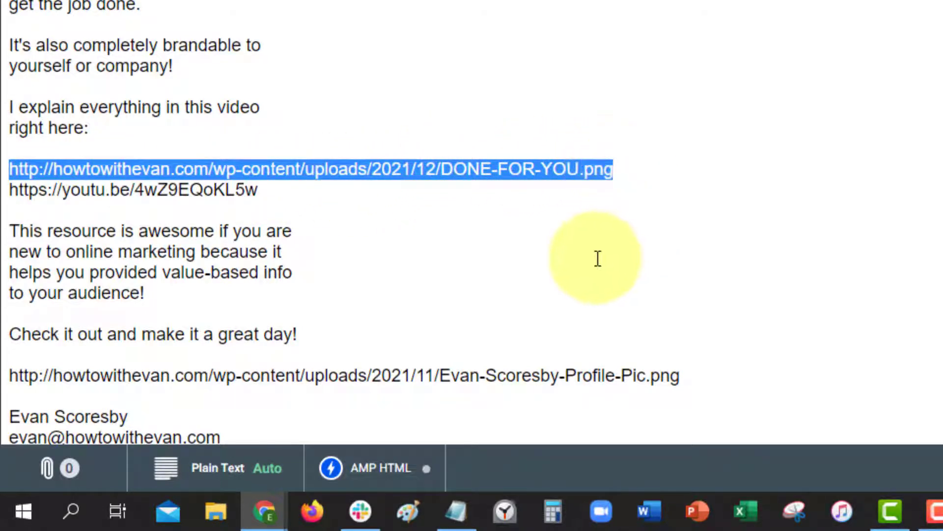
{"action": "left_click", "coordinate": [27, 156]}
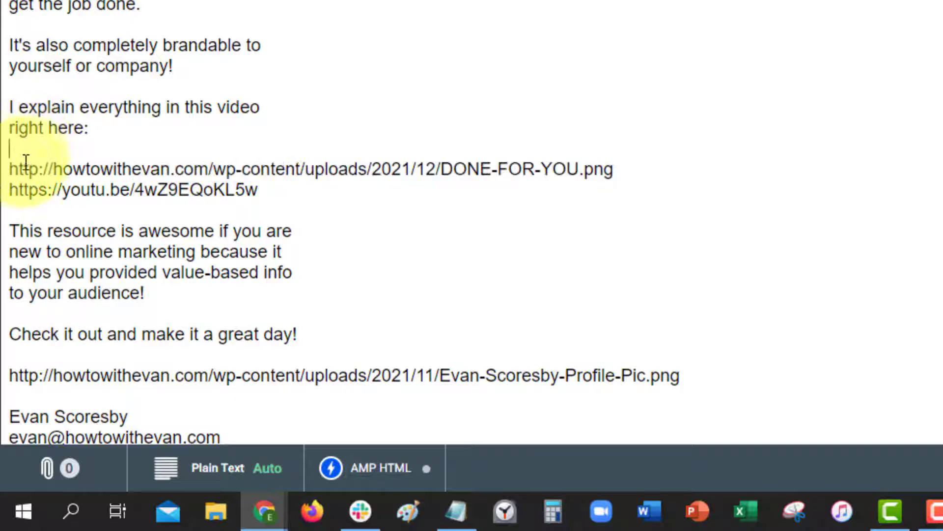
{"action": "left_click_drag", "start_coordinate": [10, 167], "coordinate": [618, 167]}
{"action": "key", "text": "ctrl+c"}
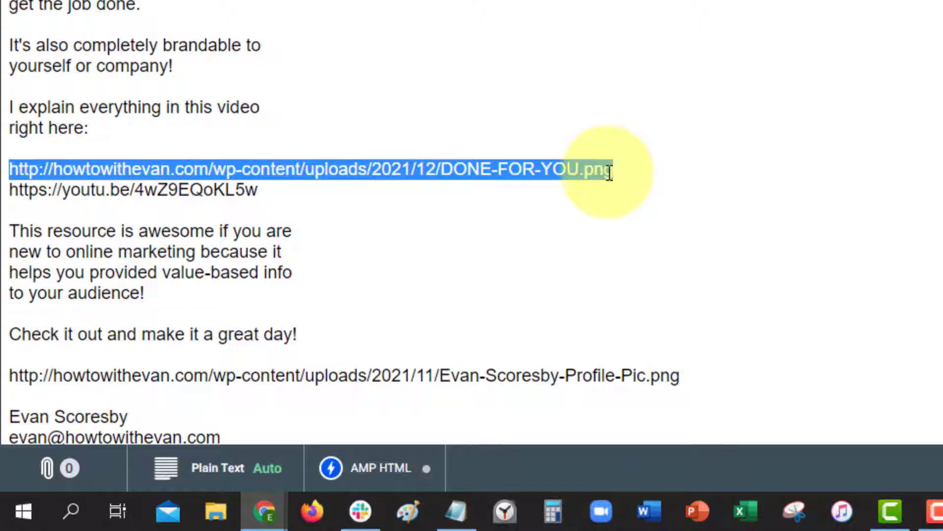
{"action": "key", "text": "BackSpace"}
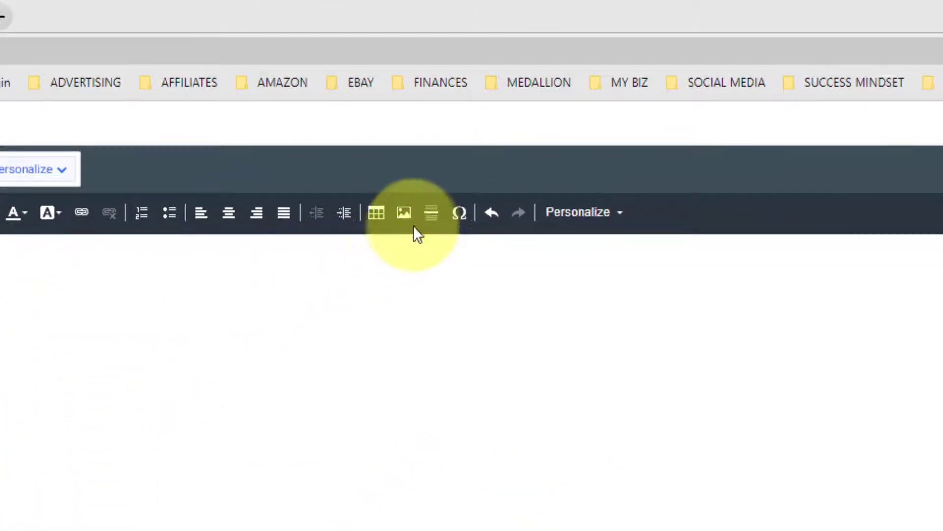
Insert the DONE-FOR-YOU.png image from its copied URL, with a width of 400 and Left alignment.
{"action": "left_click", "coordinate": [410, 225]}
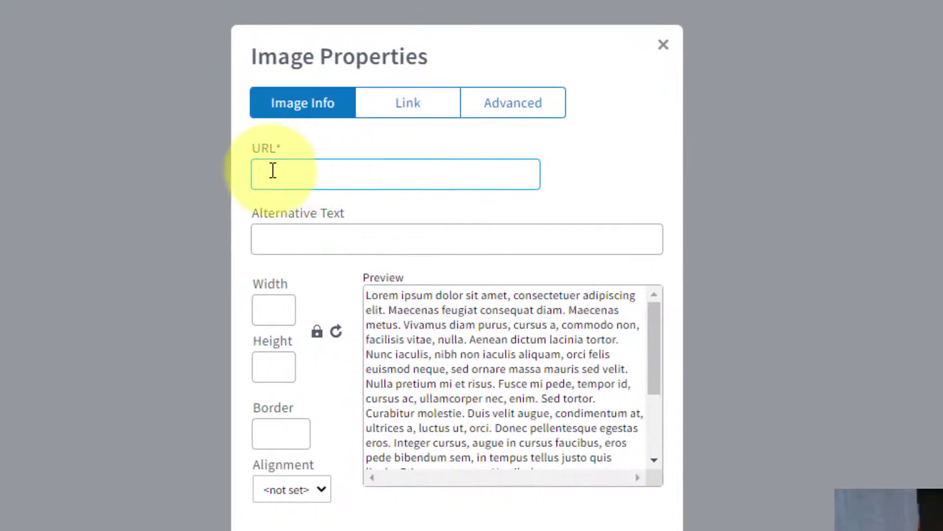
{"action": "key", "text": "ctrl+v"}
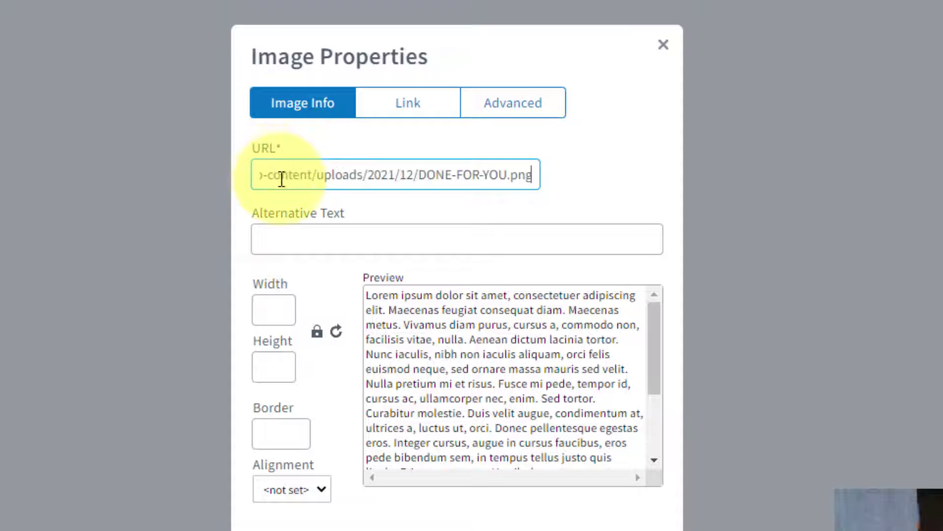
{"action": "left_click", "coordinate": [321, 231]}
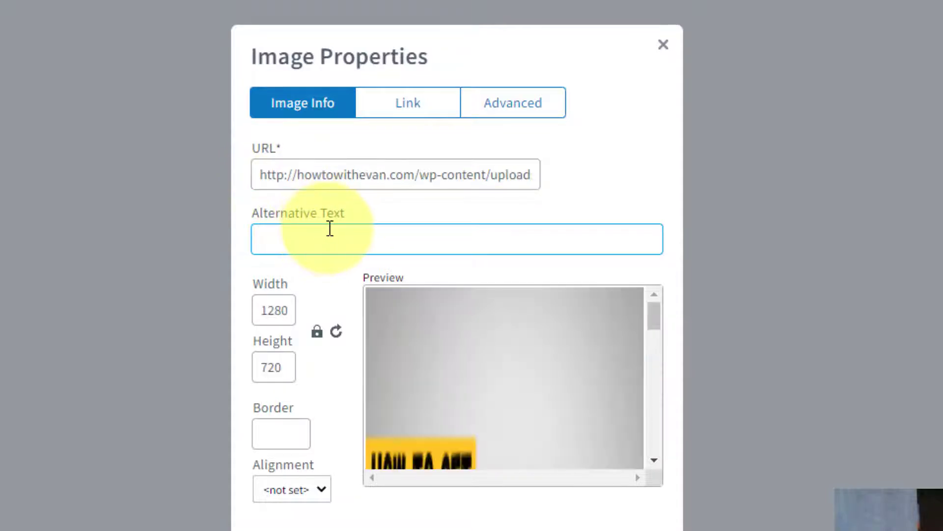
{"action": "double_click", "coordinate": [291, 318]}
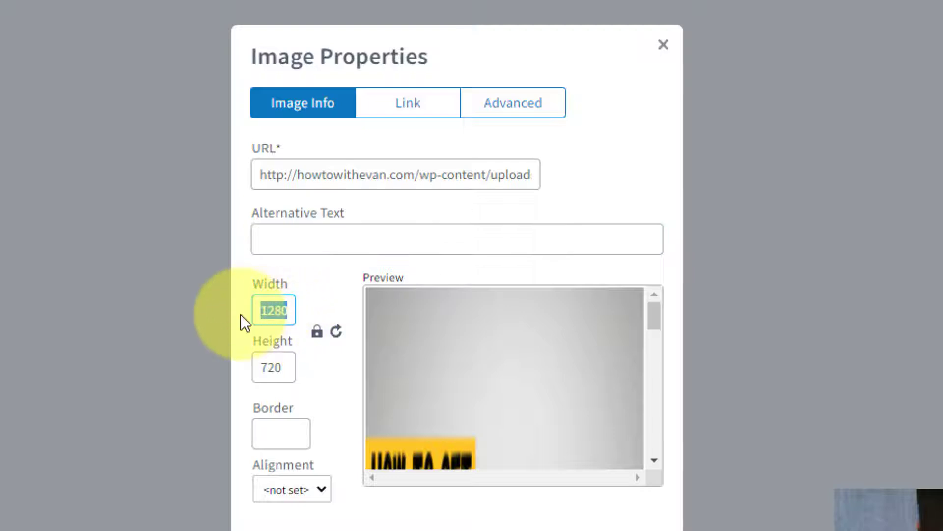
{"action": "type", "text": "400"}
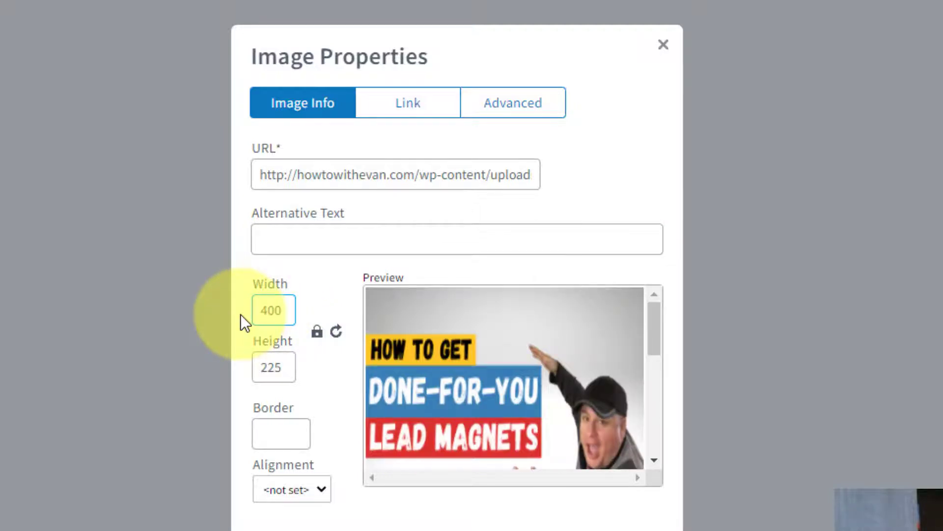
{"action": "key", "text": "Tab"}
{"action": "key", "text": "Tab"}
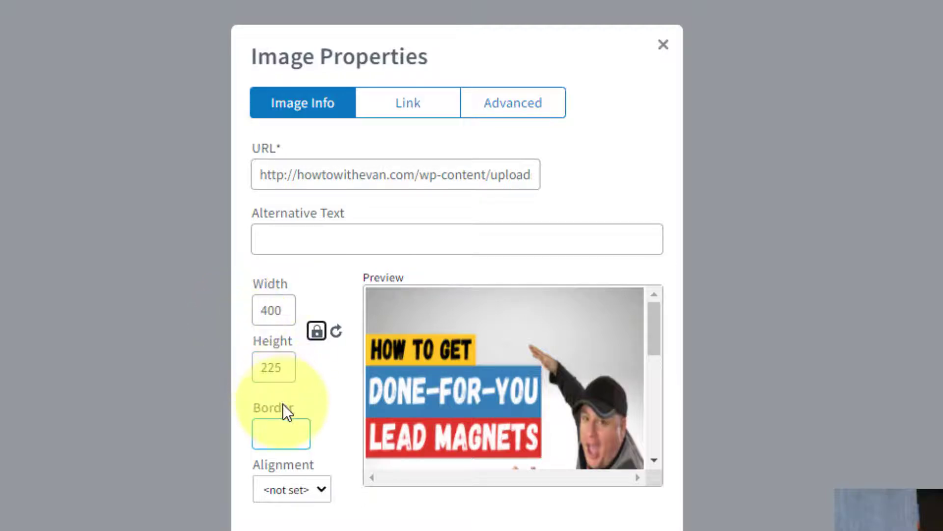
{"action": "left_click", "coordinate": [282, 491]}
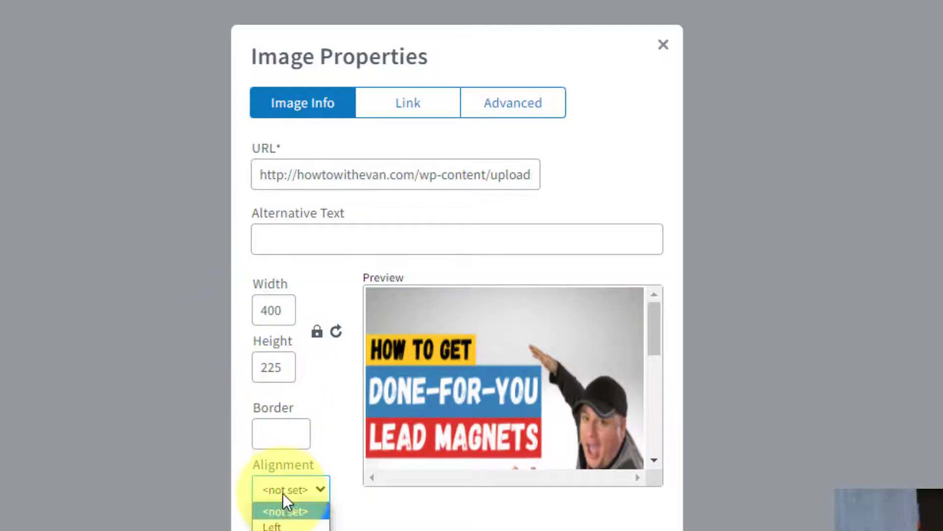
{"action": "left_click", "coordinate": [275, 528]}
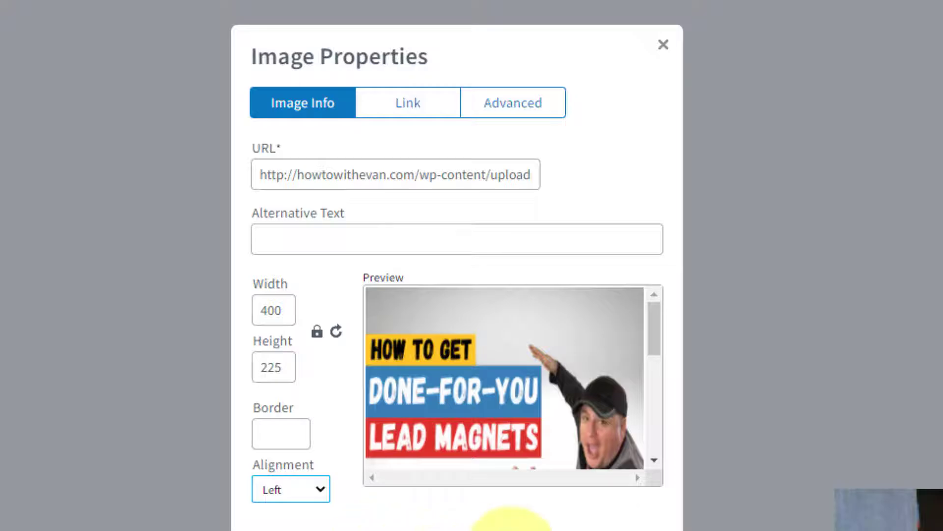
{"action": "left_click", "coordinate": [510, 530]}
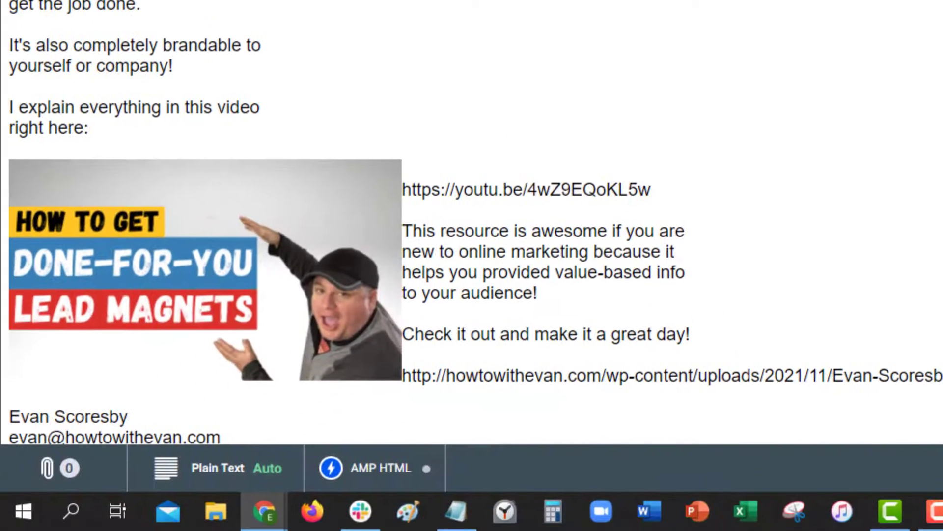
Add blank lines before the YouTube URL beside the thumbnail so that it and the following text start below the image.
{"action": "left_click", "coordinate": [404, 190]}
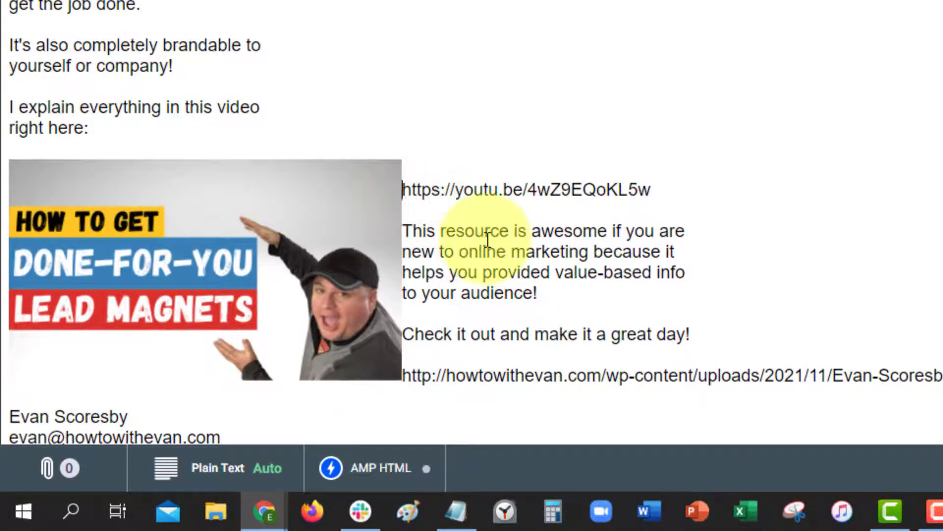
{"action": "key", "text": "Return"}
{"action": "key", "text": "Return"}
{"action": "key", "text": "Return"}
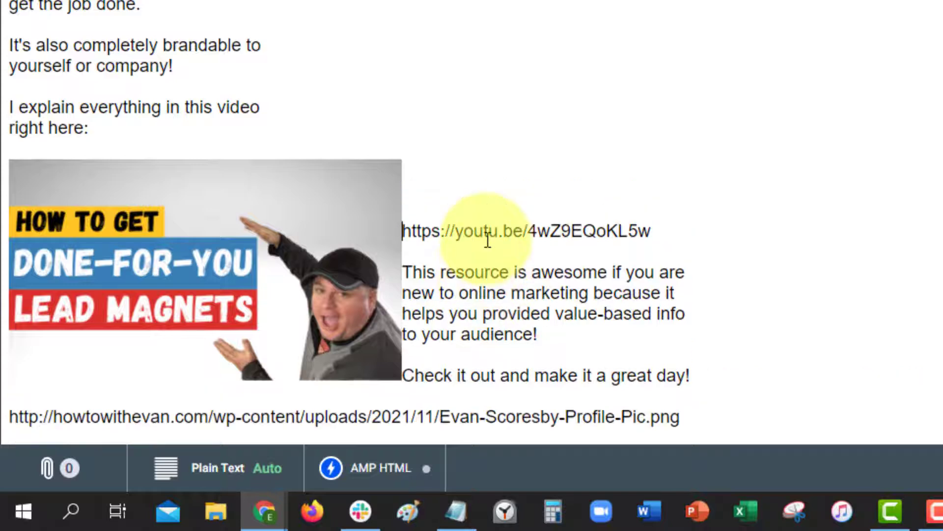
{"action": "key", "text": "Return"}
{"action": "key", "text": "Return"}
{"action": "key", "text": "Return"}
{"action": "key", "text": "Return"}
{"action": "key", "text": "Return"}
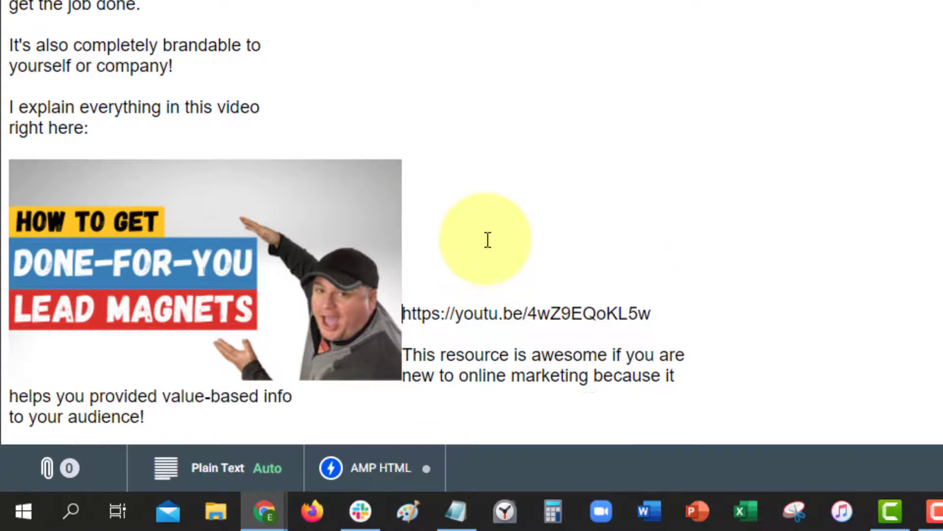
{"action": "key", "text": "Return"}
{"action": "key", "text": "Return"}
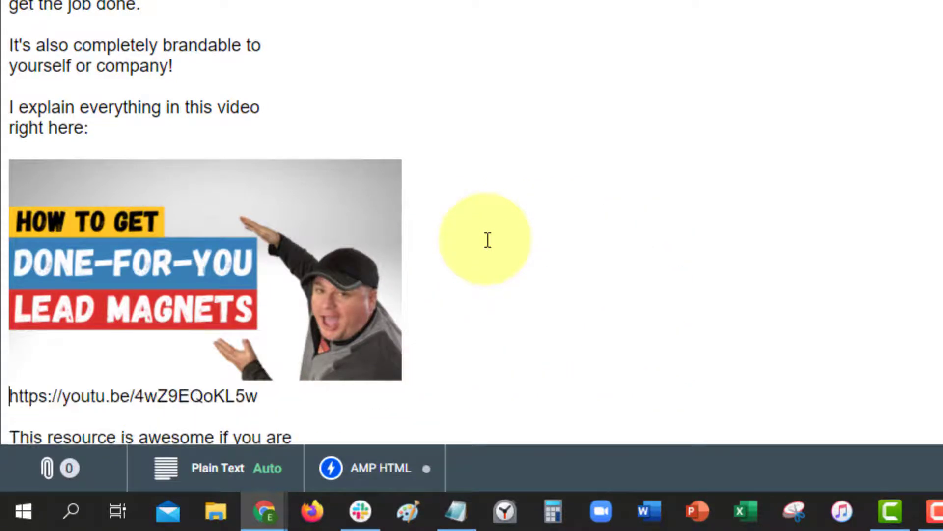
Cut the YouTube URL below the thumbnail and remove the empty line it leaves behind.
{"action": "scroll", "coordinate": [506, 79], "scroll_direction": "down", "scroll_amount": 4}
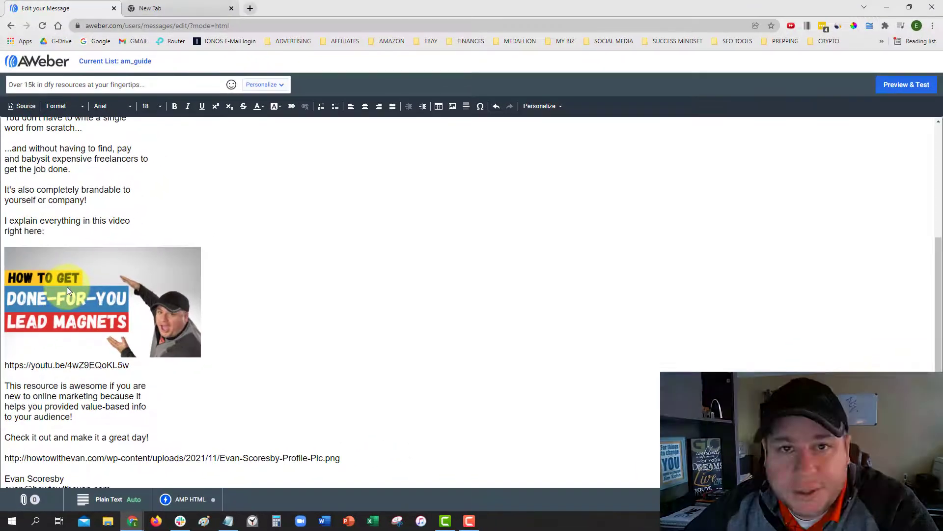
{"action": "left_click", "coordinate": [7, 374]}
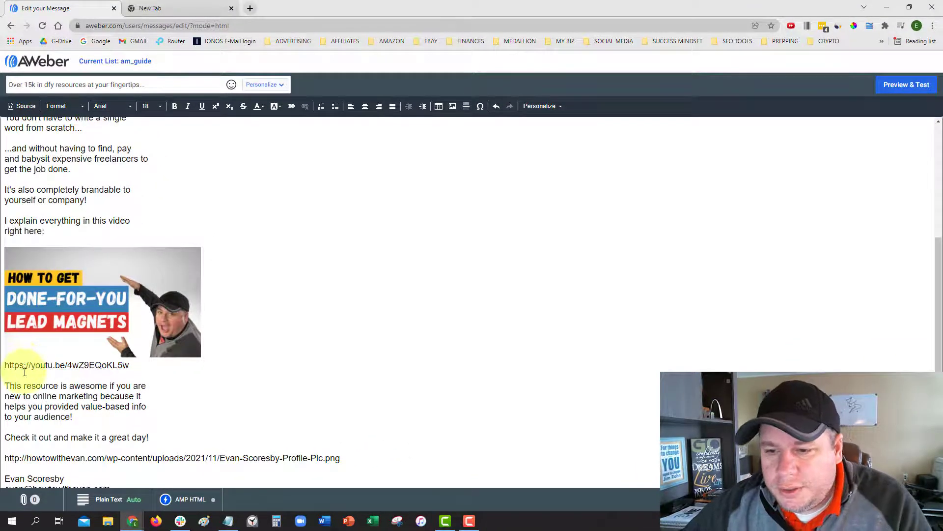
{"action": "left_click_drag", "start_coordinate": [7, 368], "coordinate": [127, 369]}
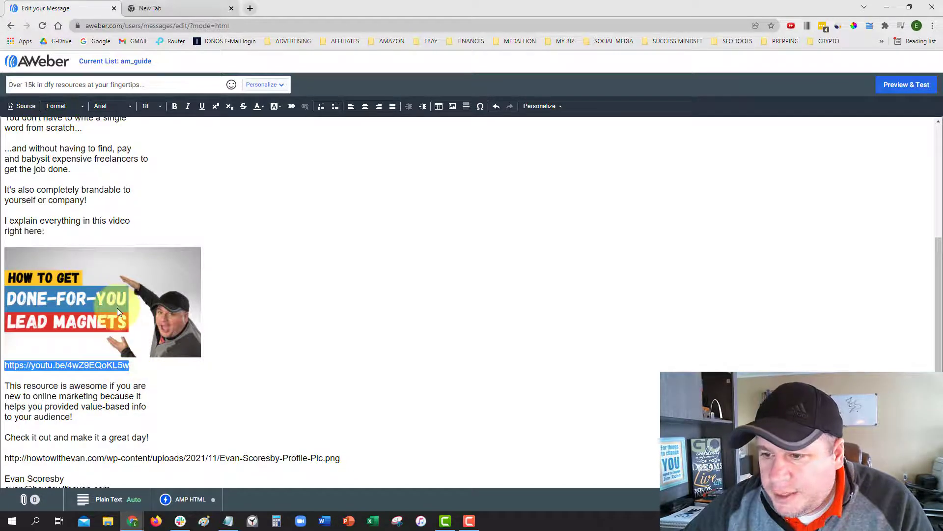
{"action": "key", "text": "ctrl+x"}
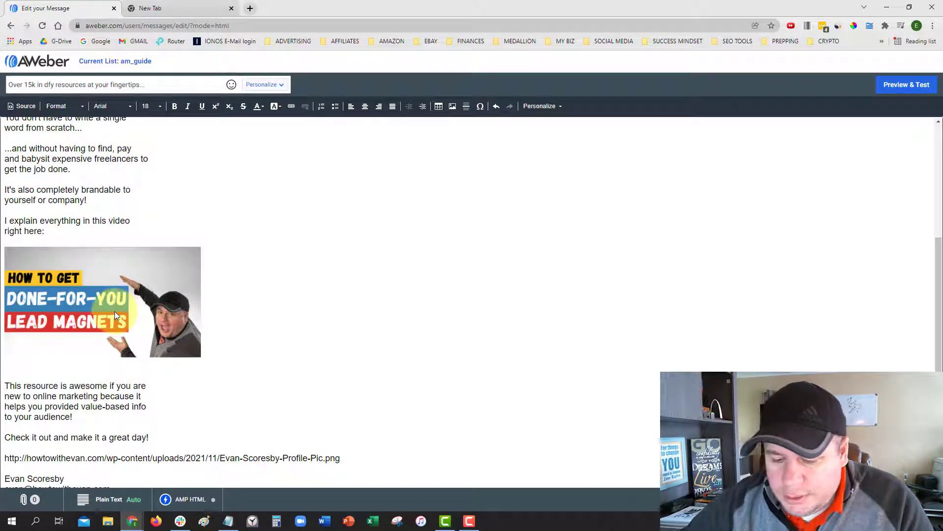
{"action": "key", "text": "BackSpace"}
{"action": "left_click", "coordinate": [108, 307]}
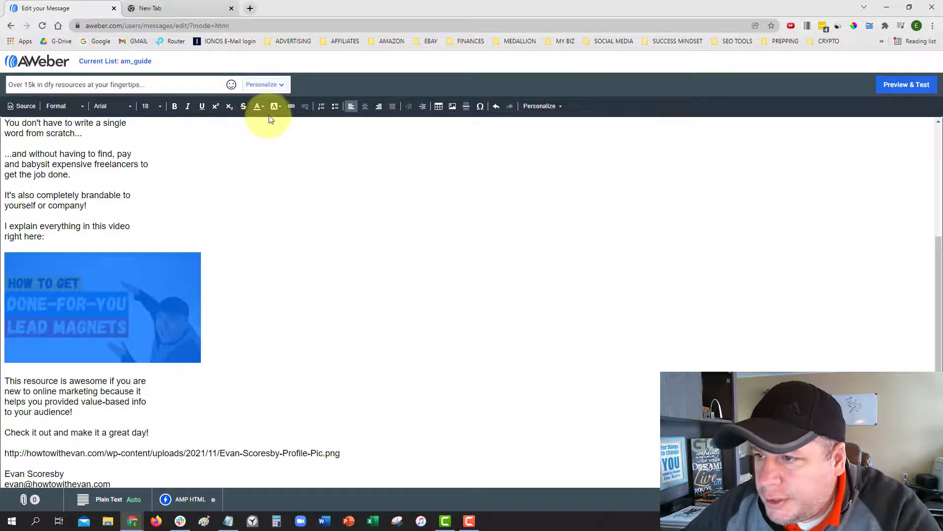
{"action": "left_click", "coordinate": [291, 108]}
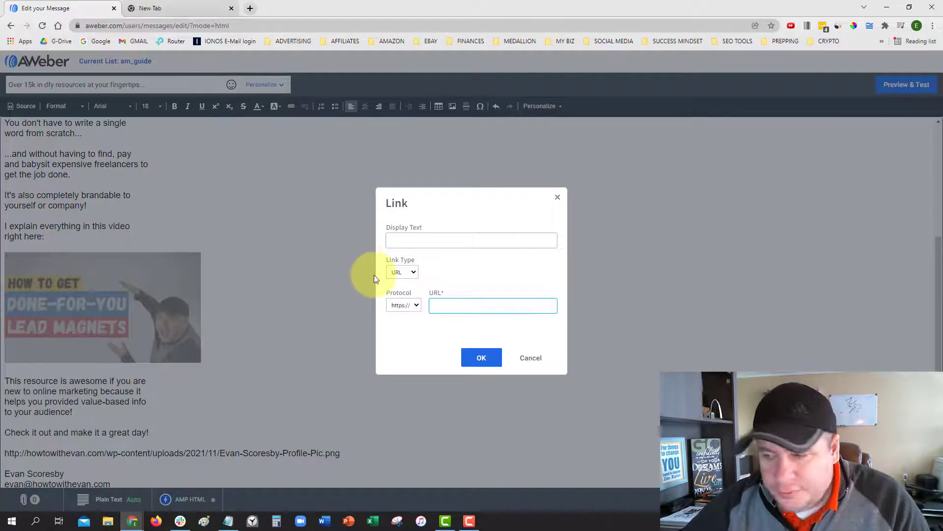
{"action": "key", "text": "ctrl+v"}
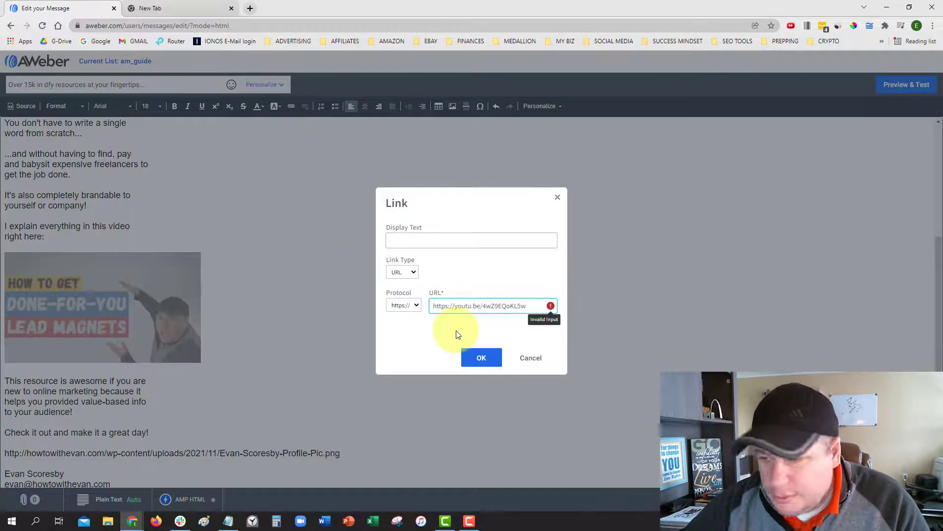
{"action": "left_click", "coordinate": [478, 358]}
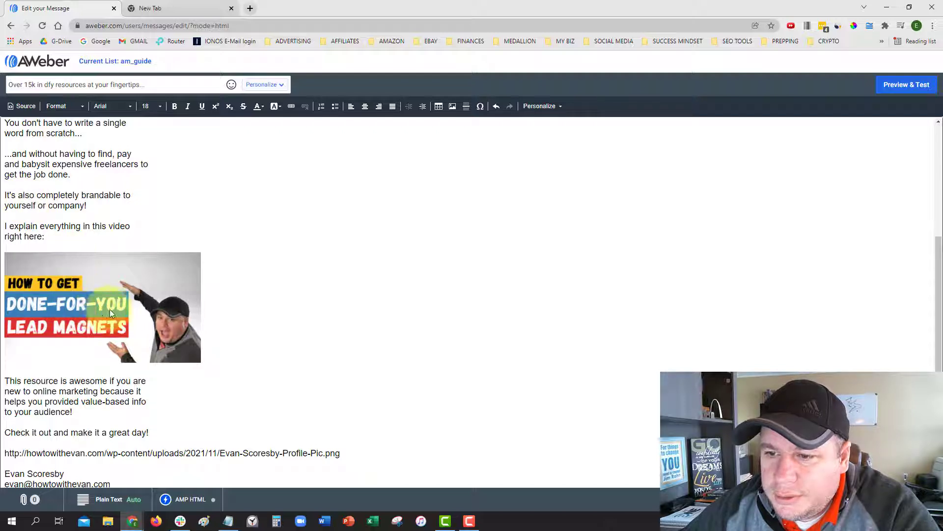
{"action": "left_click", "coordinate": [58, 392]}
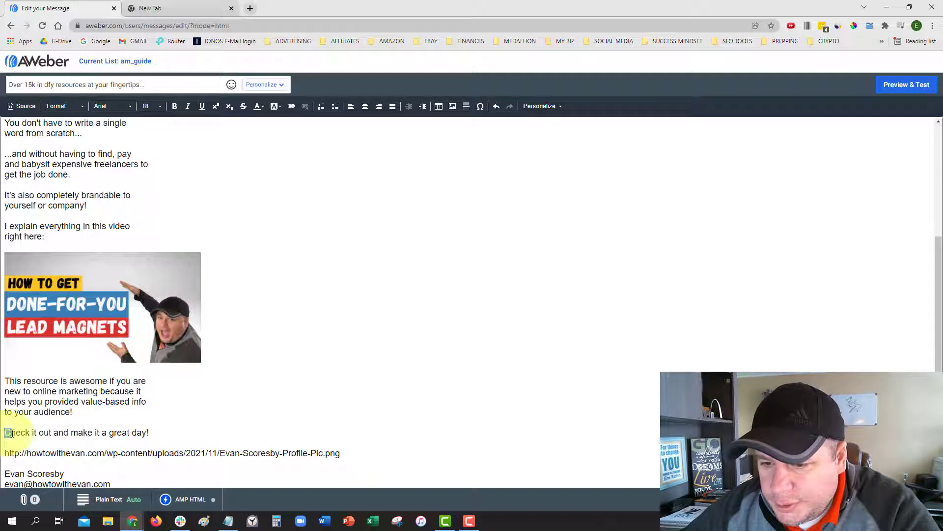
{"action": "left_click_drag", "start_coordinate": [11, 432], "coordinate": [56, 433]}
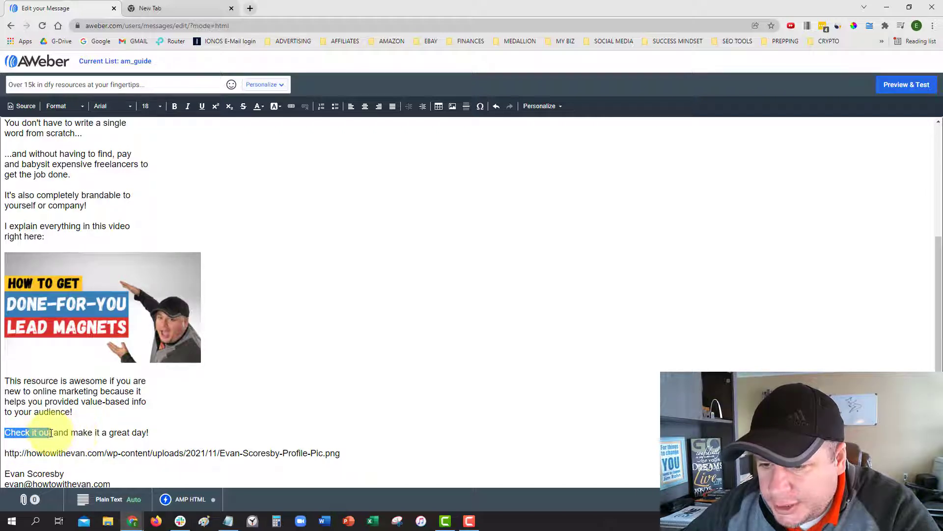
{"action": "left_click", "coordinate": [291, 107]}
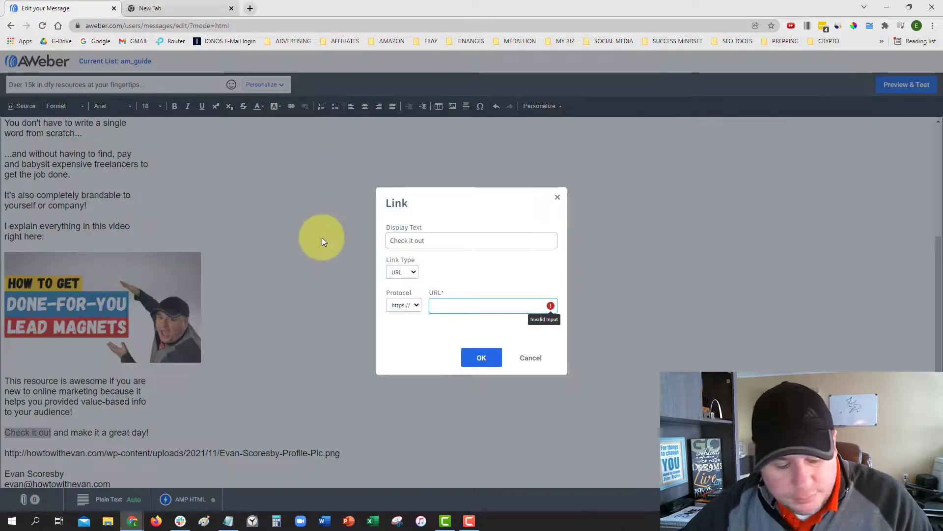
{"action": "type", "text": "https://youtu.be/4wZ9EQoKL5w"}
{"action": "left_click", "coordinate": [481, 356]}
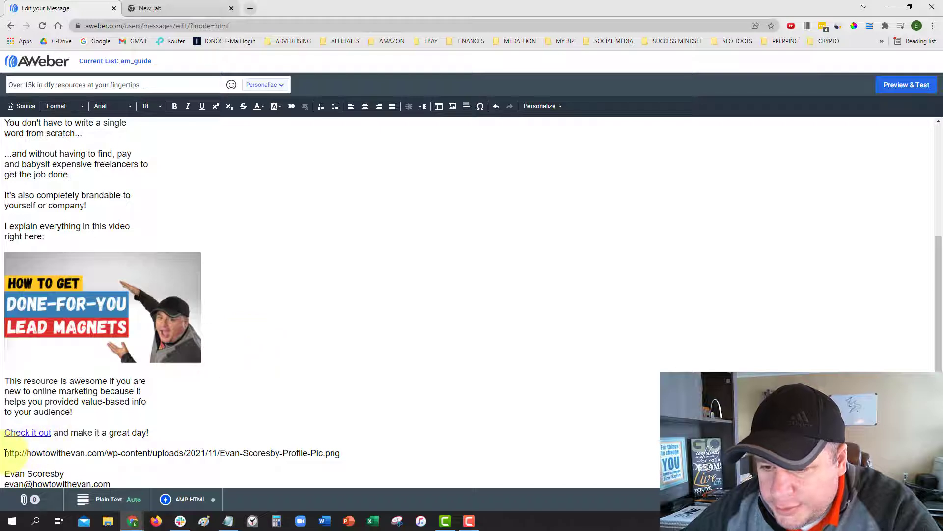
Replace the profile picture URL above the signature with the image from that address, at a width of 200.
{"action": "left_click_drag", "start_coordinate": [4, 453], "coordinate": [347, 452]}
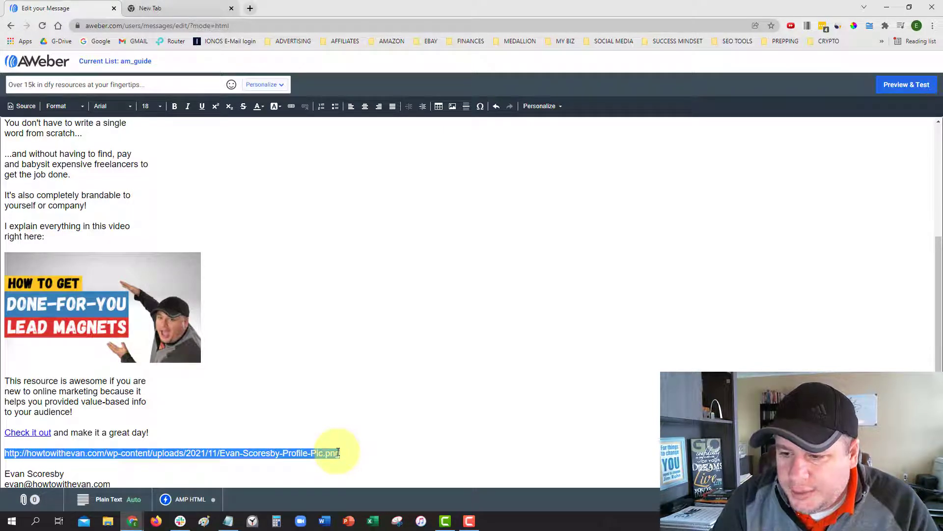
{"action": "key", "text": "ctrl+x"}
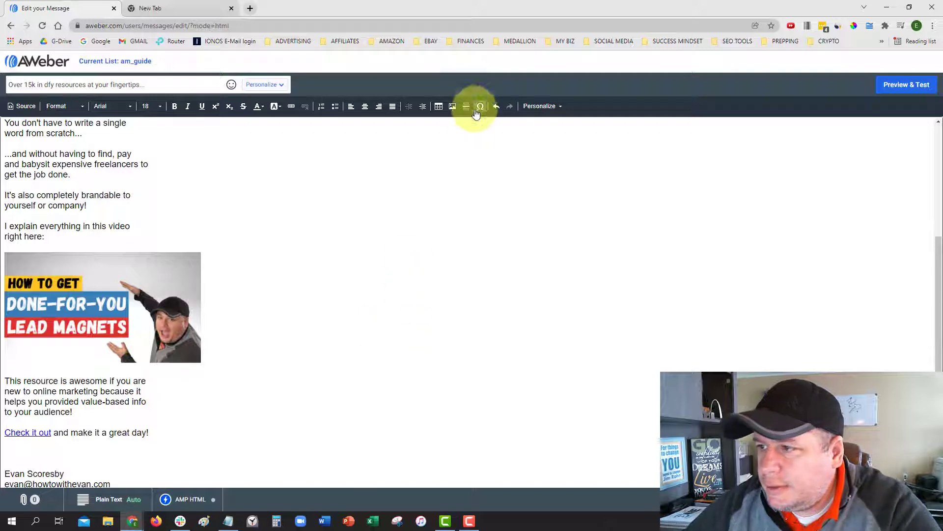
{"action": "left_click", "coordinate": [454, 109]}
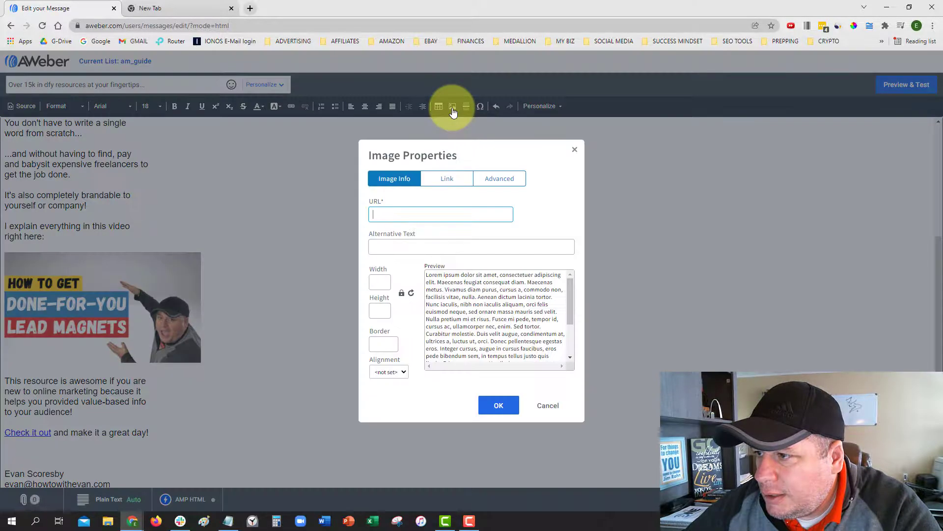
{"action": "left_click", "coordinate": [401, 213]}
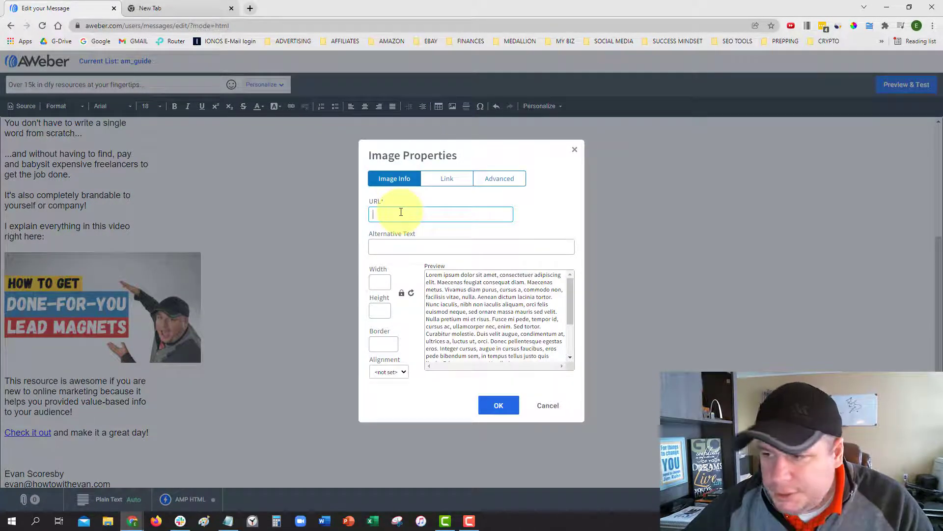
{"action": "key", "text": "ctrl+v"}
{"action": "key", "text": "Tab"}
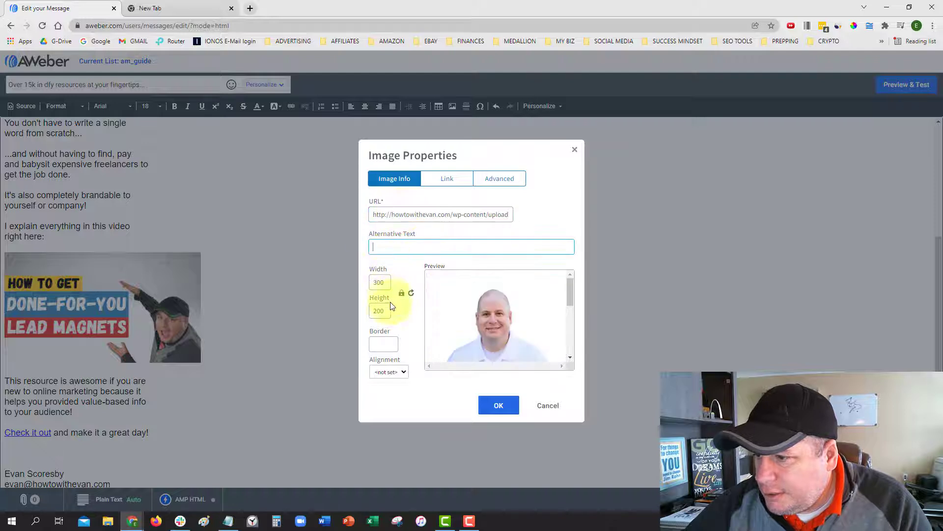
{"action": "left_click_drag", "start_coordinate": [385, 283], "coordinate": [349, 283]}
{"action": "type", "text": "200"}
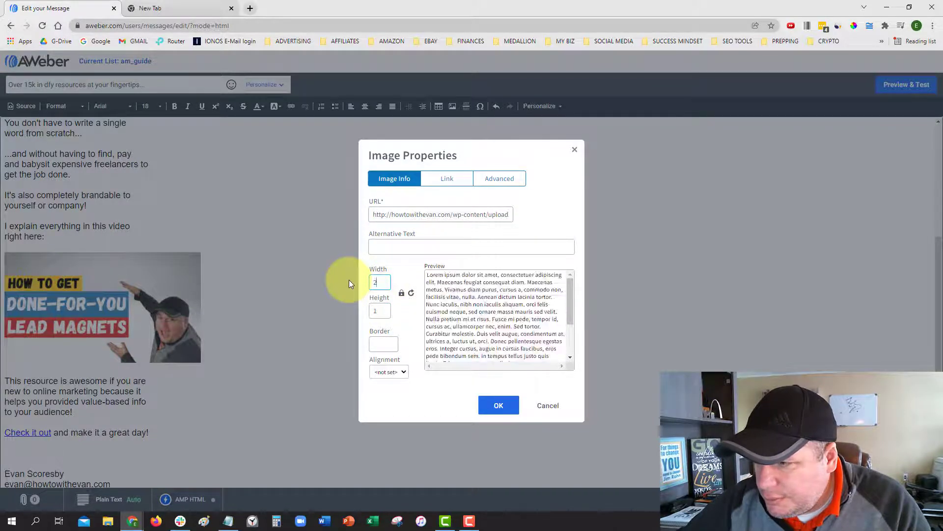
{"action": "key", "text": "Tab"}
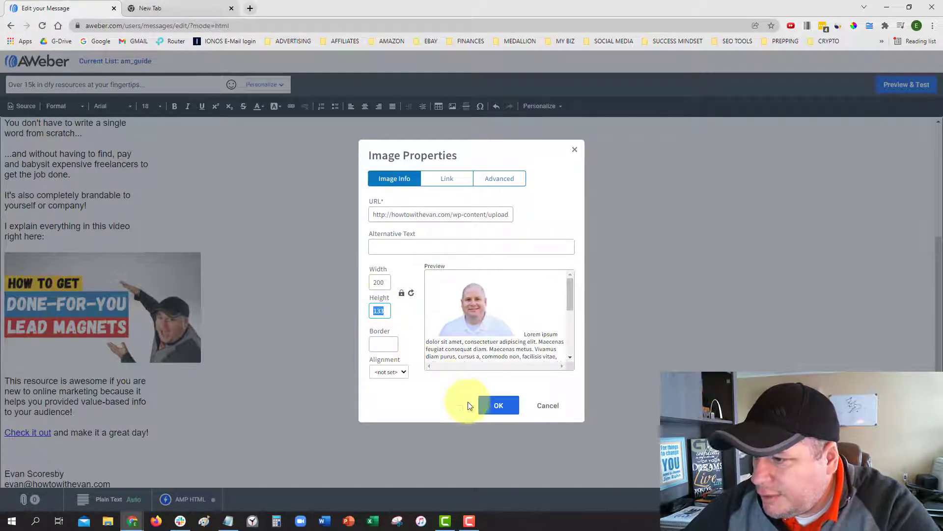
{"action": "left_click", "coordinate": [494, 405]}
{"action": "scroll", "coordinate": [339, 312], "scroll_direction": "down", "scroll_amount": 1}
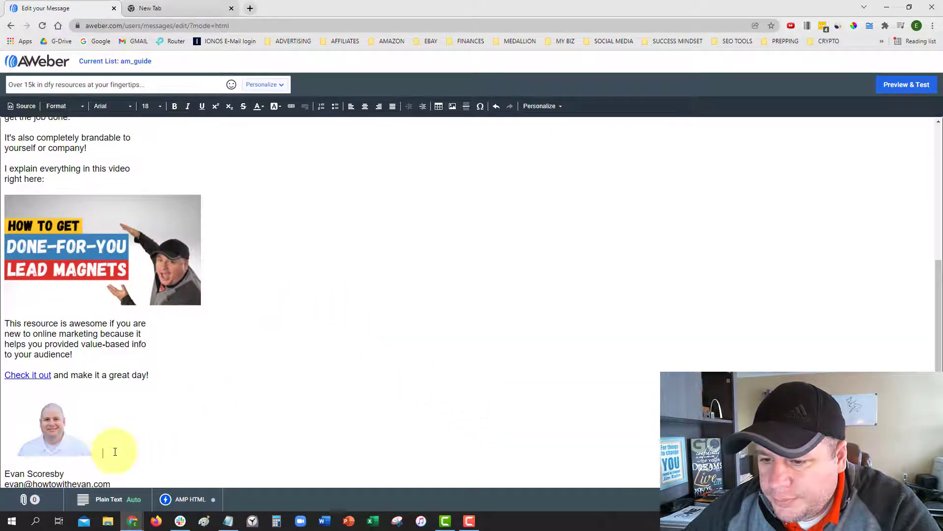
{"action": "left_click", "coordinate": [79, 443]}
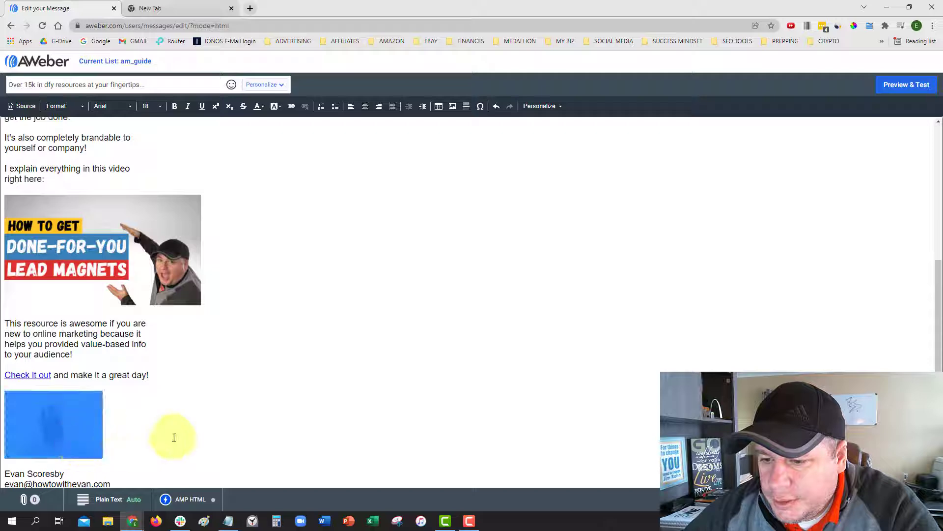
{"action": "left_click", "coordinate": [173, 438]}
{"action": "left_click", "coordinate": [125, 486]}
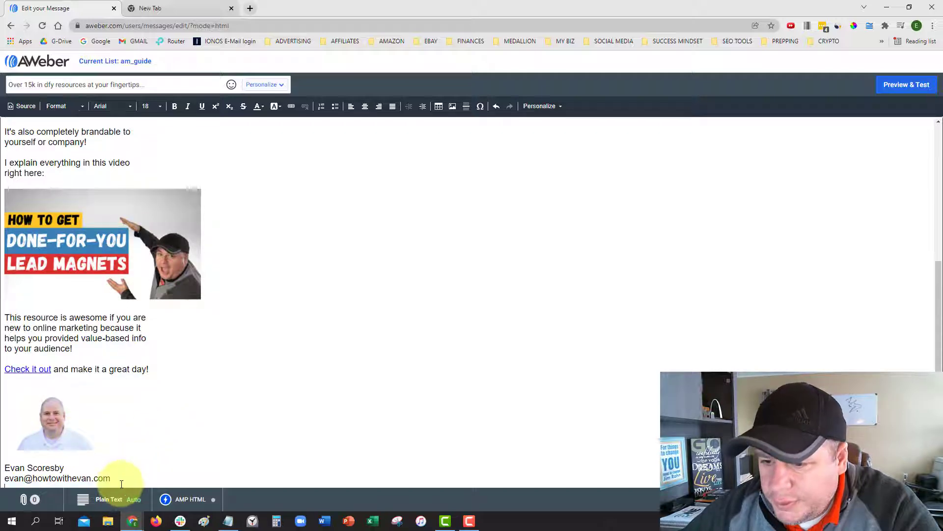
Preview the whole message in desktop and mobile view and examine how the lines of the opening paragraph break.
{"action": "scroll", "coordinate": [277, 361], "scroll_direction": "up", "scroll_amount": 5}
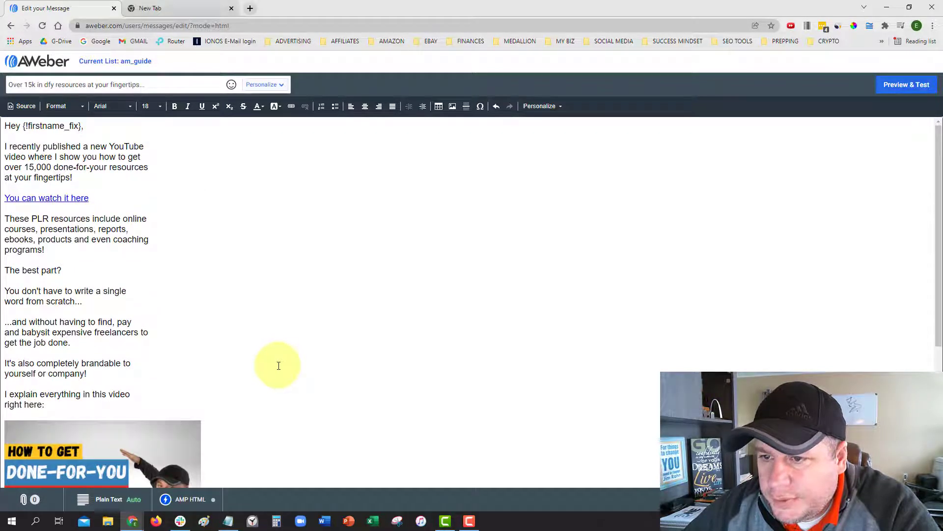
{"action": "left_click", "coordinate": [905, 89]}
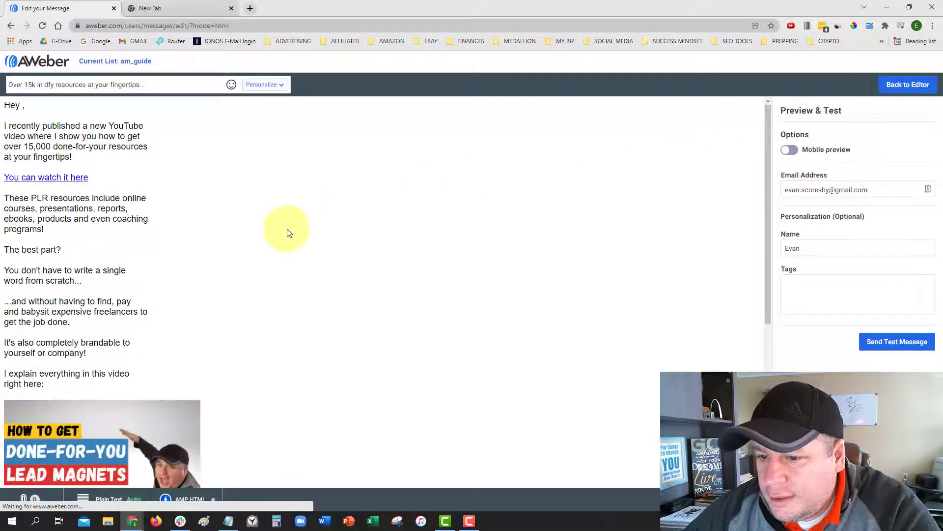
{"action": "scroll", "coordinate": [221, 248], "scroll_direction": "down", "scroll_amount": 2}
{"action": "scroll", "coordinate": [222, 249], "scroll_direction": "down", "scroll_amount": 4}
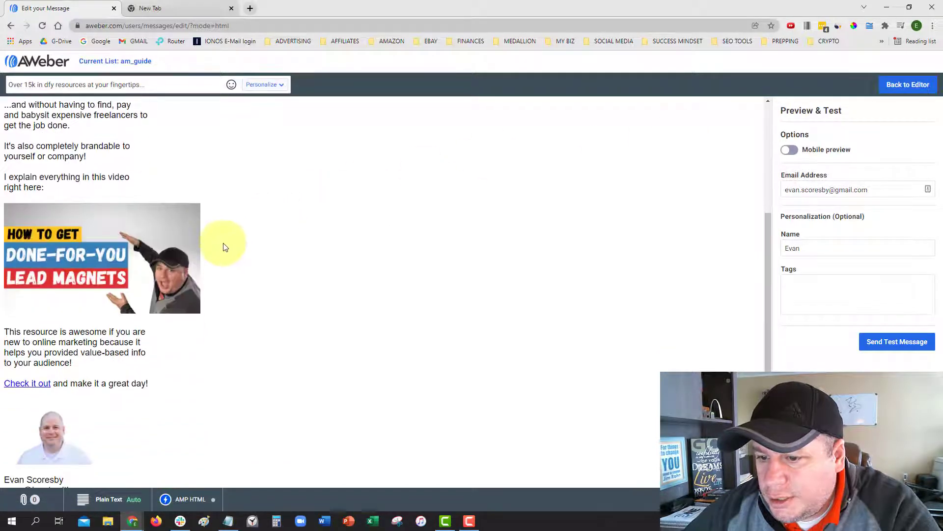
{"action": "scroll", "coordinate": [764, 158], "scroll_direction": "up", "scroll_amount": 6}
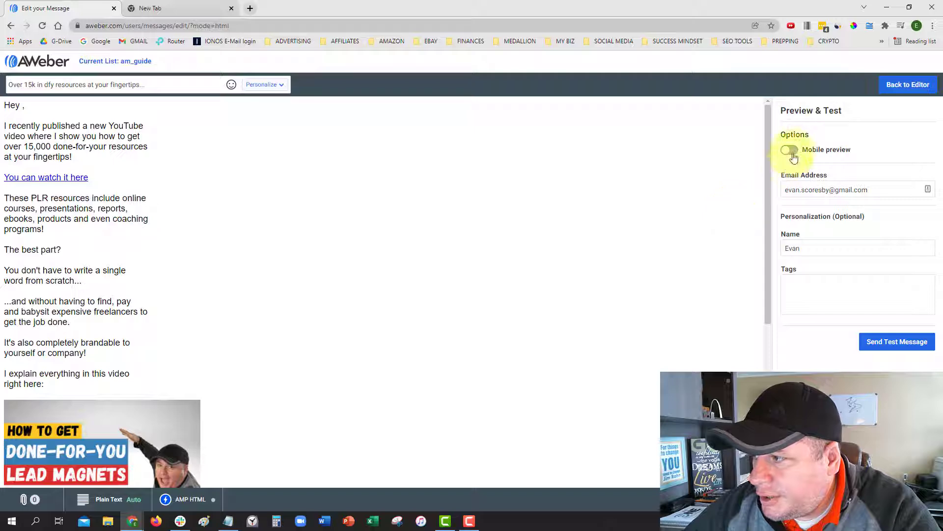
{"action": "left_click", "coordinate": [791, 150]}
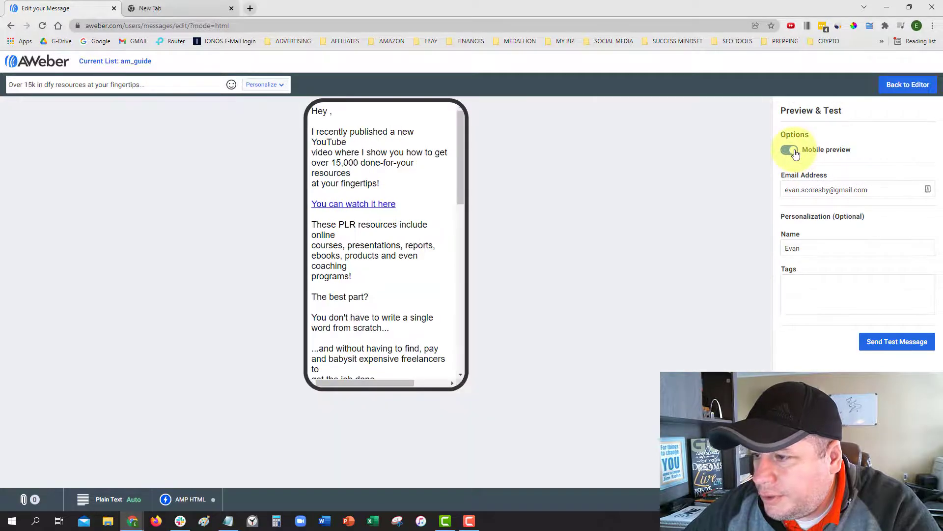
{"action": "mouse_move", "coordinate": [458, 152]}
{"action": "left_mouse_down"}
{"action": "mouse_move", "coordinate": [462, 217]}
{"action": "mouse_move", "coordinate": [464, 141]}
{"action": "left_mouse_up"}
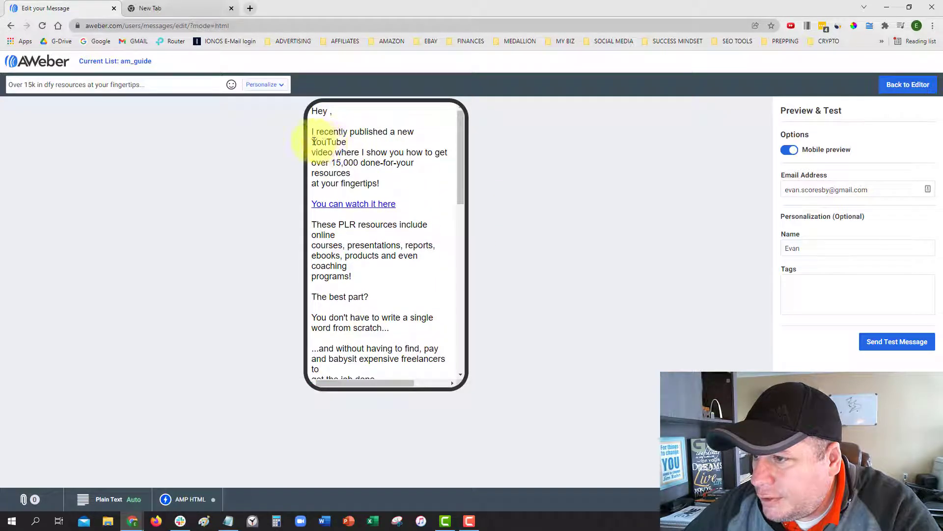
{"action": "left_click_drag", "start_coordinate": [314, 141], "coordinate": [353, 144]}
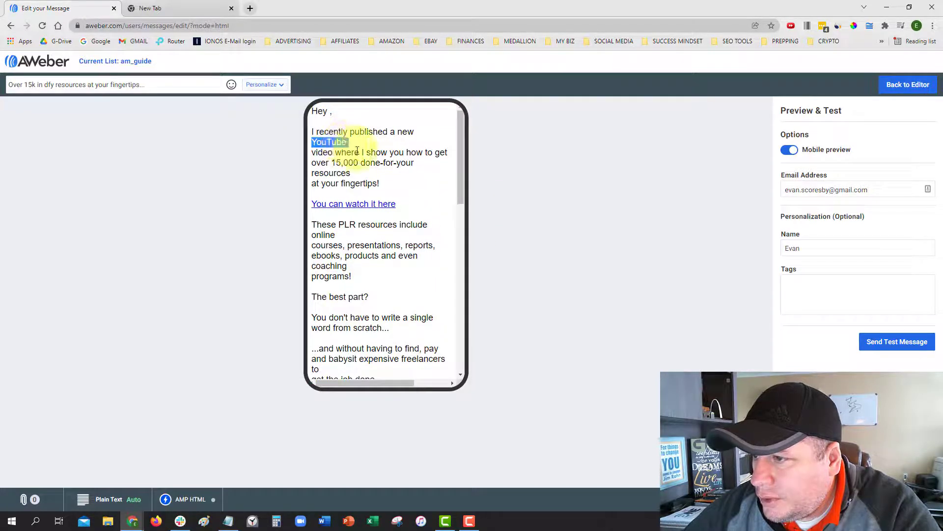
Return to editing and rebreak the opening paragraph so its lines start with "I recently", "YouTube", "you how", "done-for-you" and "at your".
{"action": "left_click", "coordinate": [894, 85]}
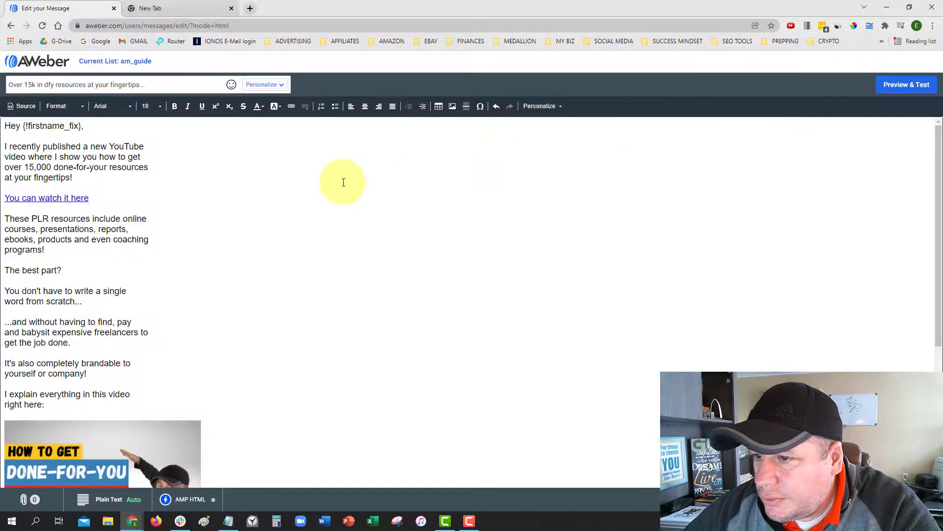
{"action": "left_click", "coordinate": [110, 146]}
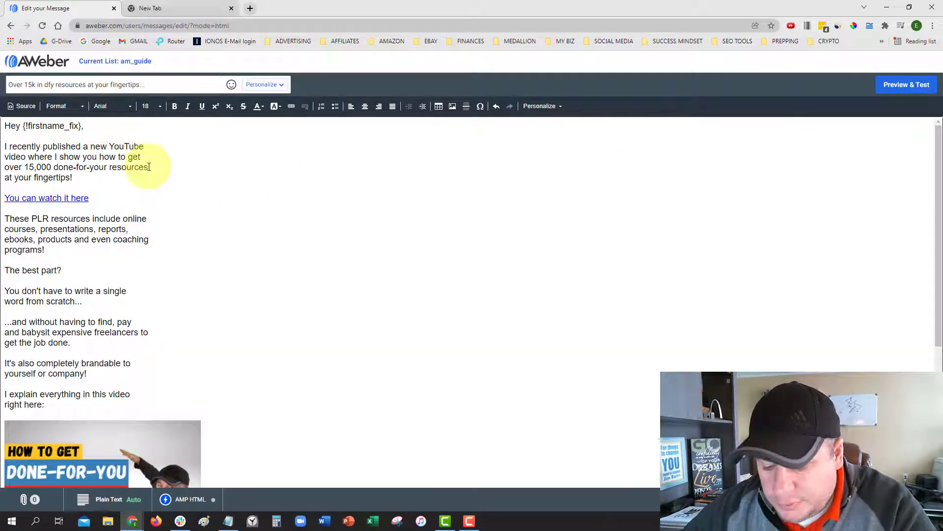
{"action": "key", "text": "Return"}
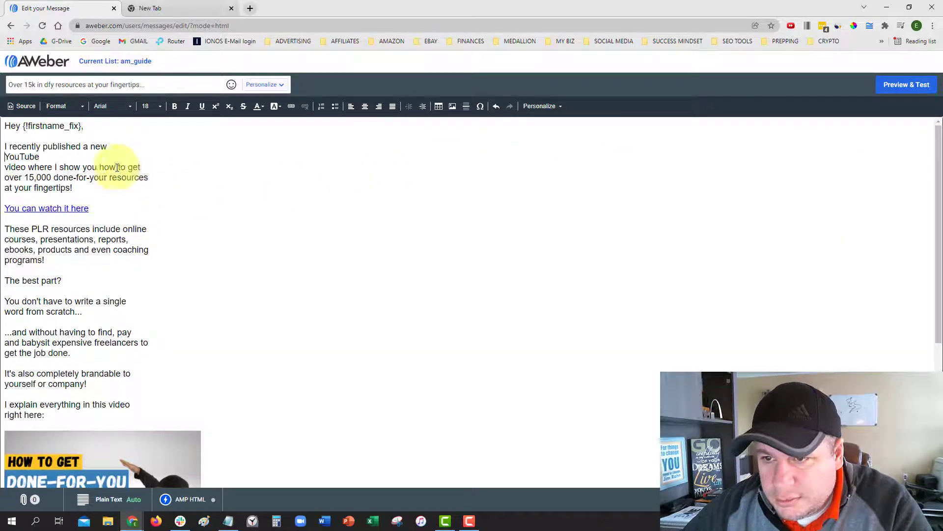
{"action": "left_click", "coordinate": [55, 158]}
{"action": "key", "text": "Delete"}
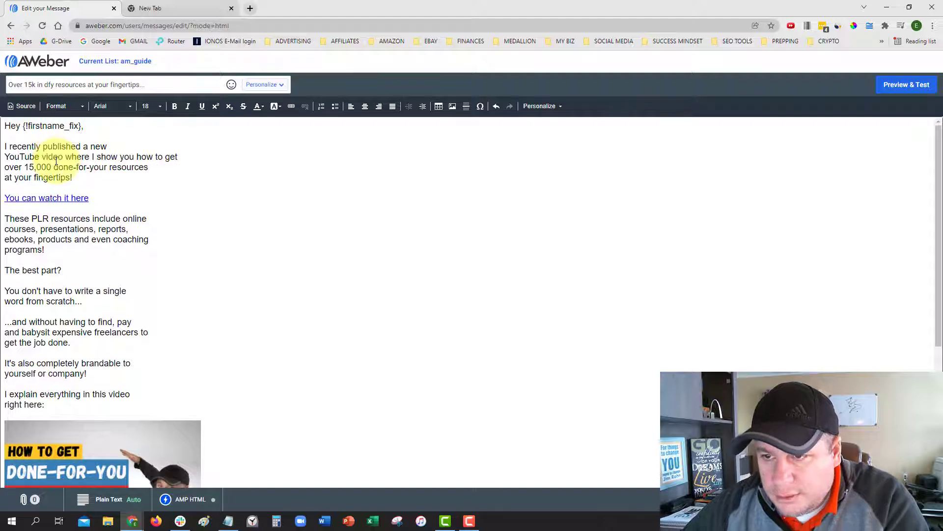
{"action": "left_click", "coordinate": [122, 158]}
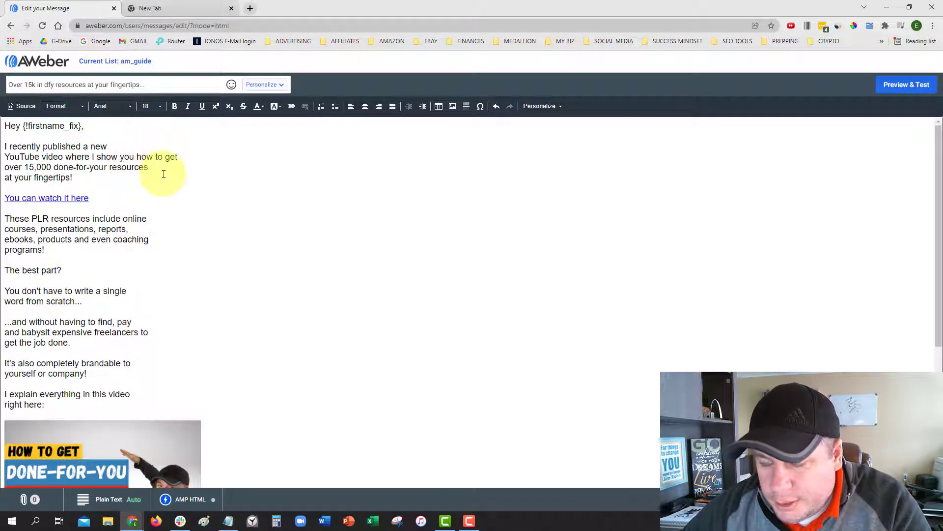
{"action": "key", "text": "Return"}
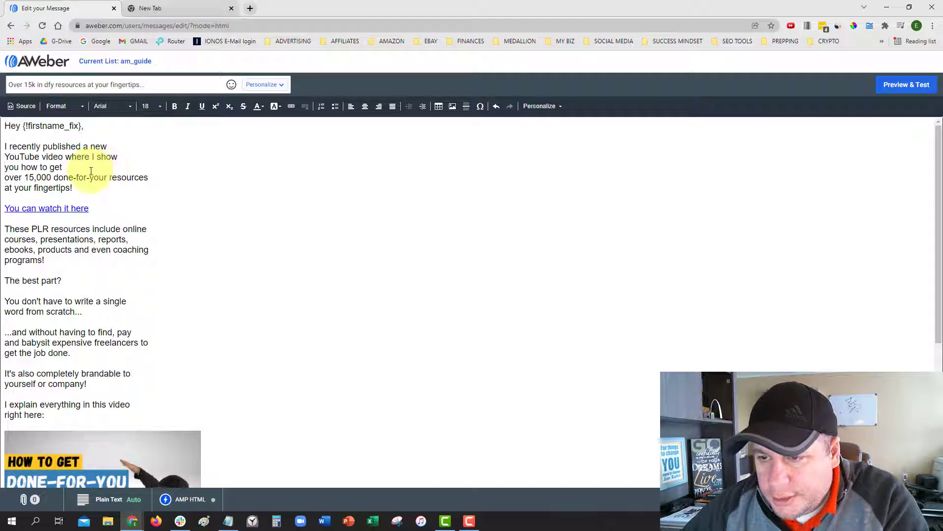
{"action": "key", "text": "Delete"}
{"action": "left_click", "coordinate": [113, 168]}
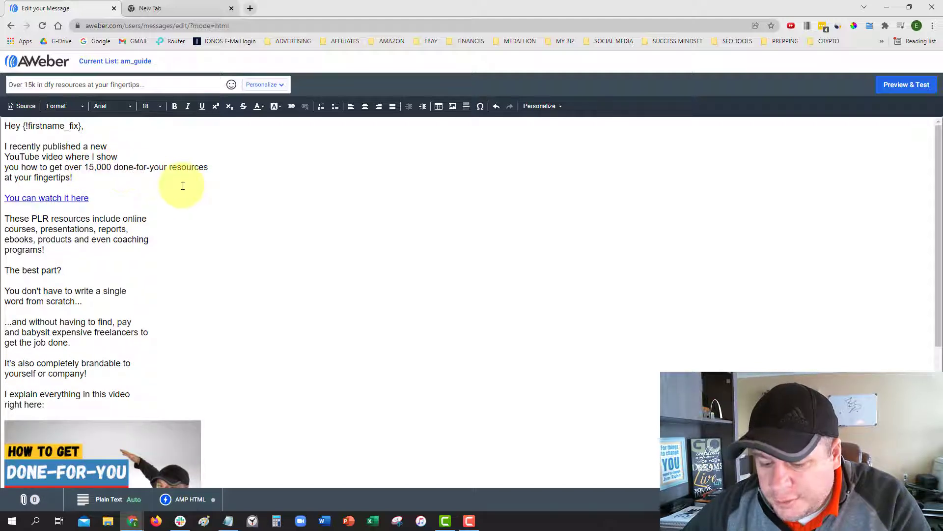
{"action": "key", "text": "Return"}
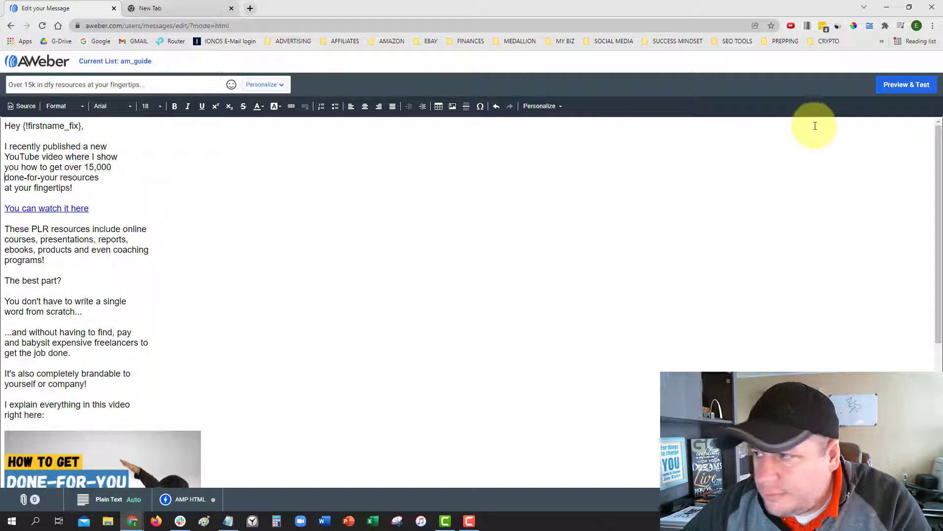
Check the mobile preview and rebreak the PLR resources paragraph so its lines start with "These", "online", "reports" and "even".
{"action": "left_click", "coordinate": [886, 85]}
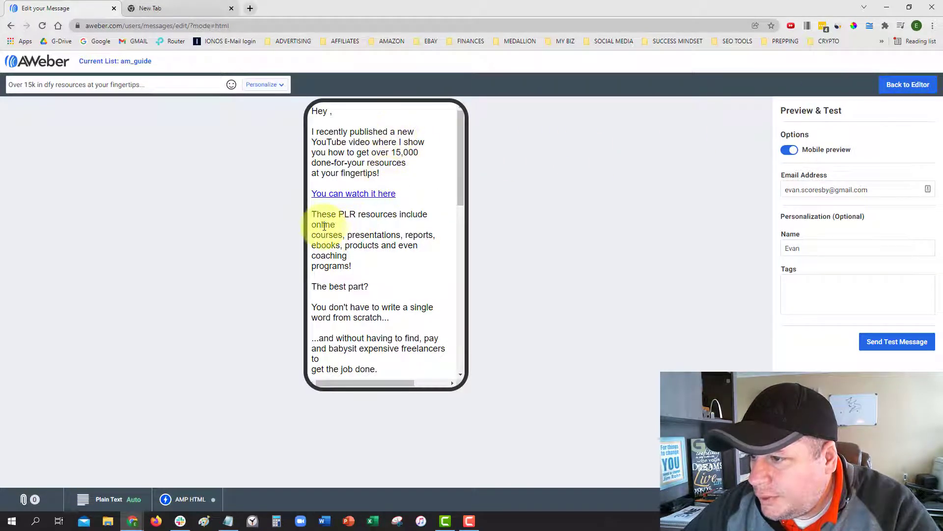
{"action": "left_click_drag", "start_coordinate": [315, 225], "coordinate": [337, 225]}
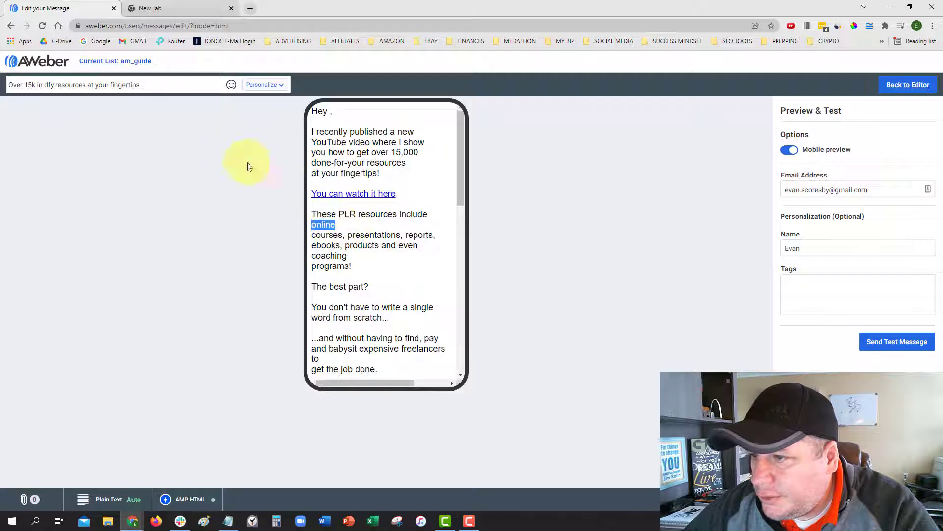
{"action": "left_click", "coordinate": [908, 84]}
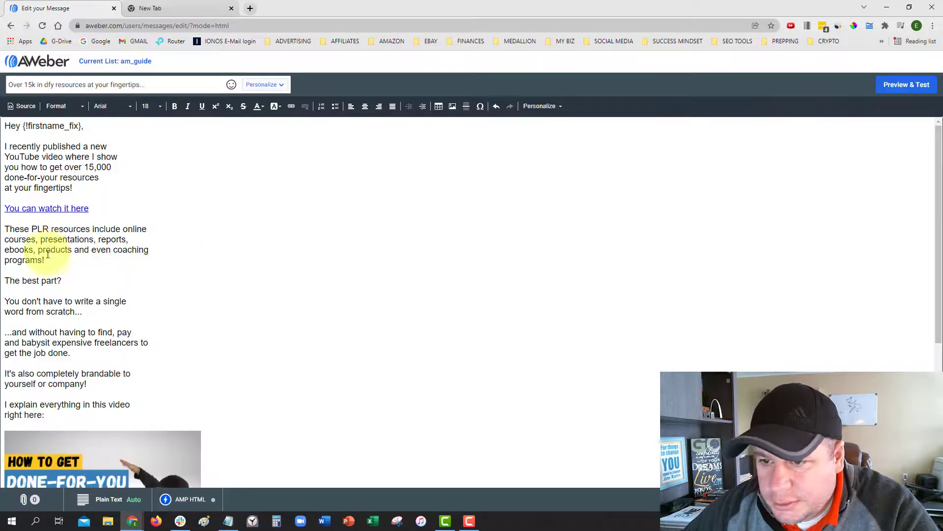
{"action": "left_click", "coordinate": [123, 229]}
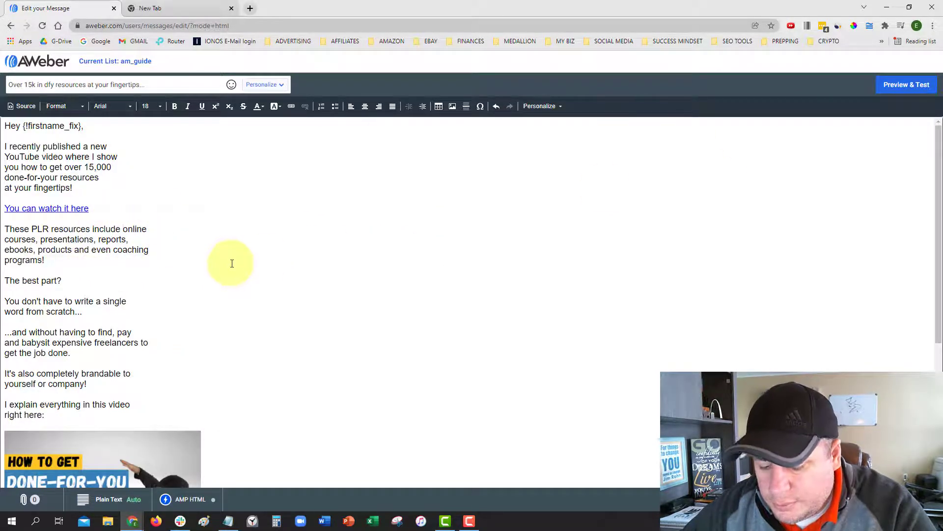
{"action": "key", "text": "Return"}
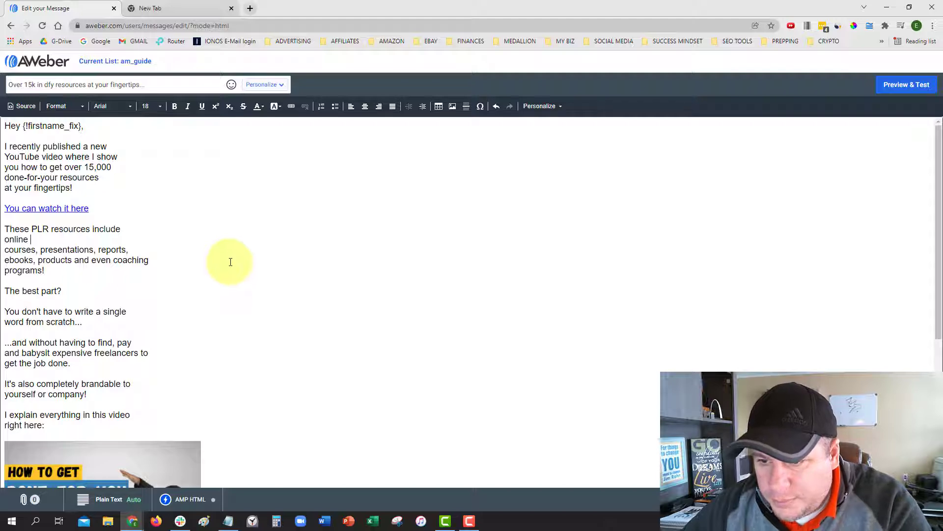
{"action": "key", "text": "Delete"}
{"action": "left_click", "coordinate": [124, 239]}
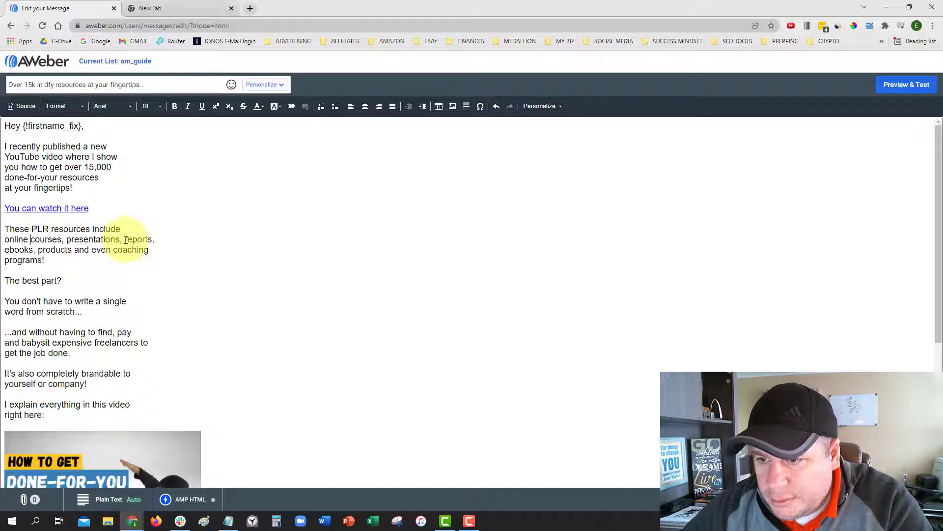
{"action": "key", "text": "Return"}
{"action": "left_click", "coordinate": [87, 253]}
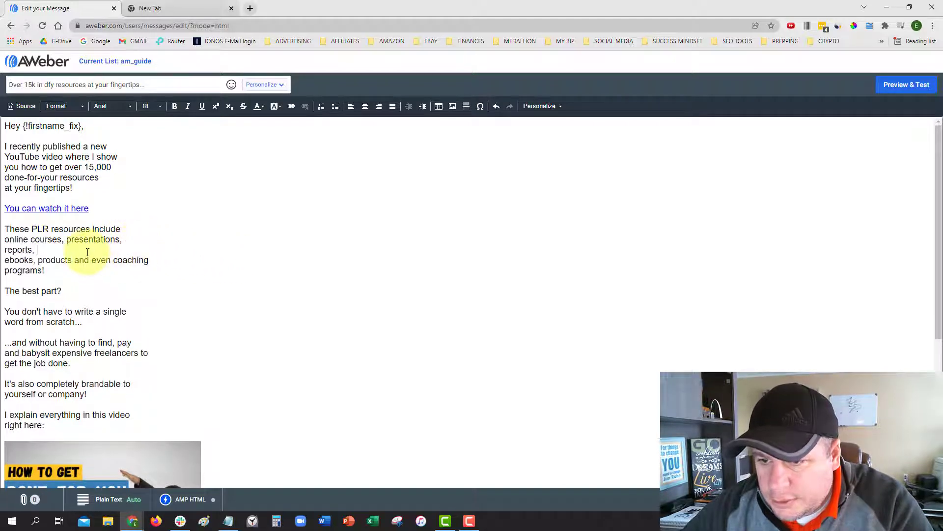
{"action": "key", "text": "Delete"}
{"action": "left_click", "coordinate": [124, 251]}
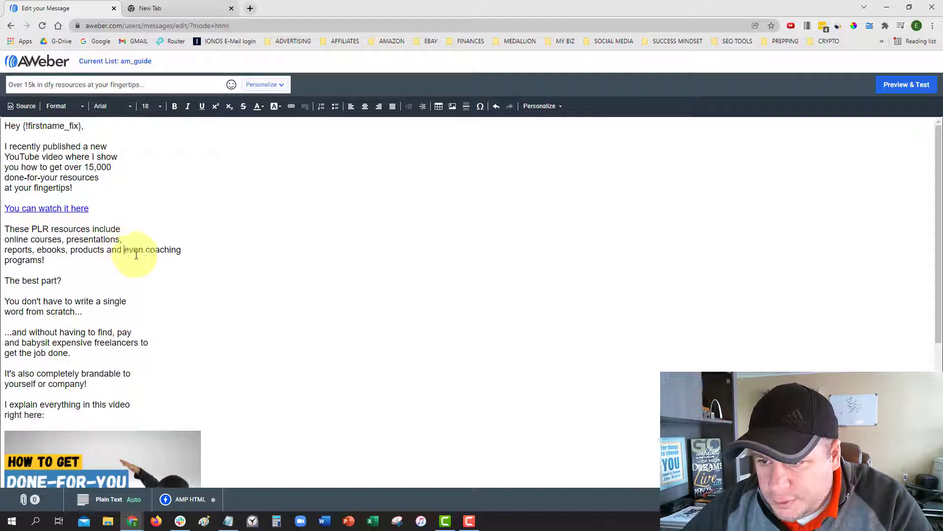
{"action": "key", "text": "Return"}
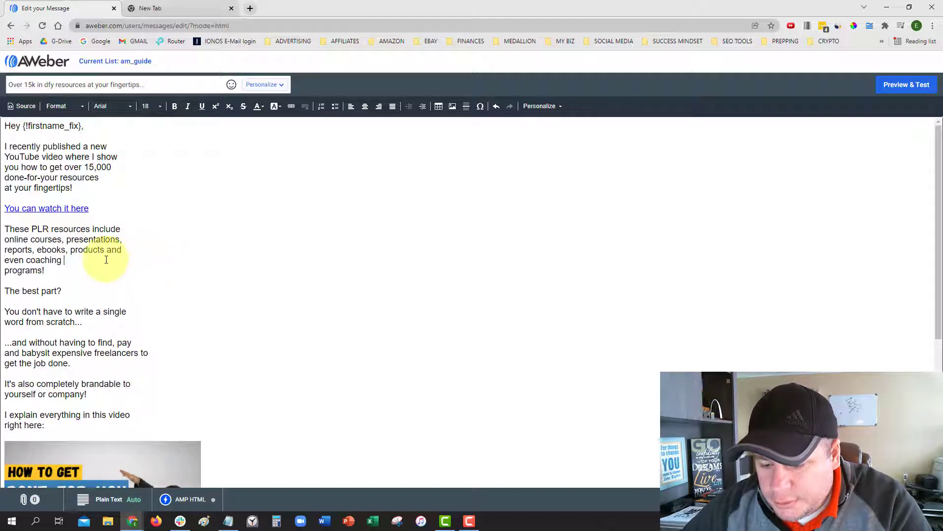
{"action": "key", "text": "Delete"}
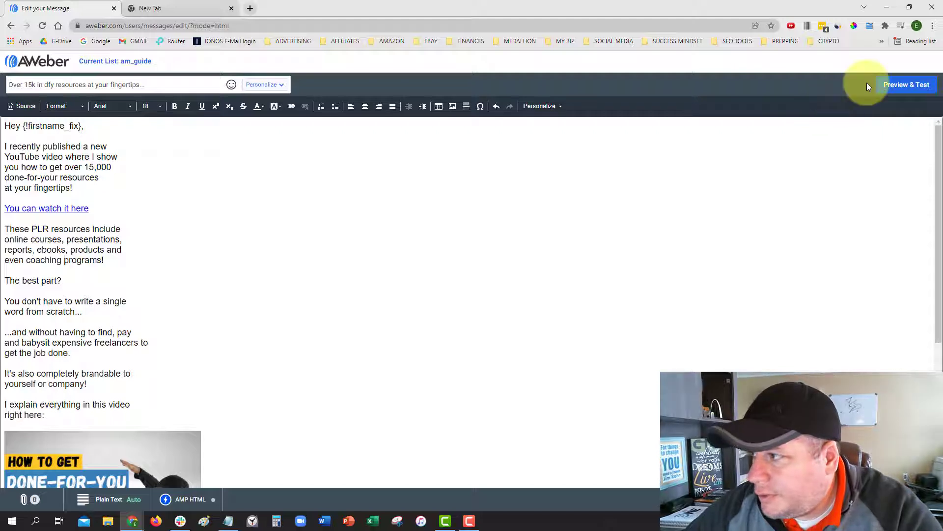
Check the mobile preview and move "to" from the end of the freelancers line to the start of "get the job done.".
{"action": "left_click", "coordinate": [905, 84]}
{"action": "scroll", "coordinate": [460, 184], "scroll_direction": "down", "scroll_amount": 1}
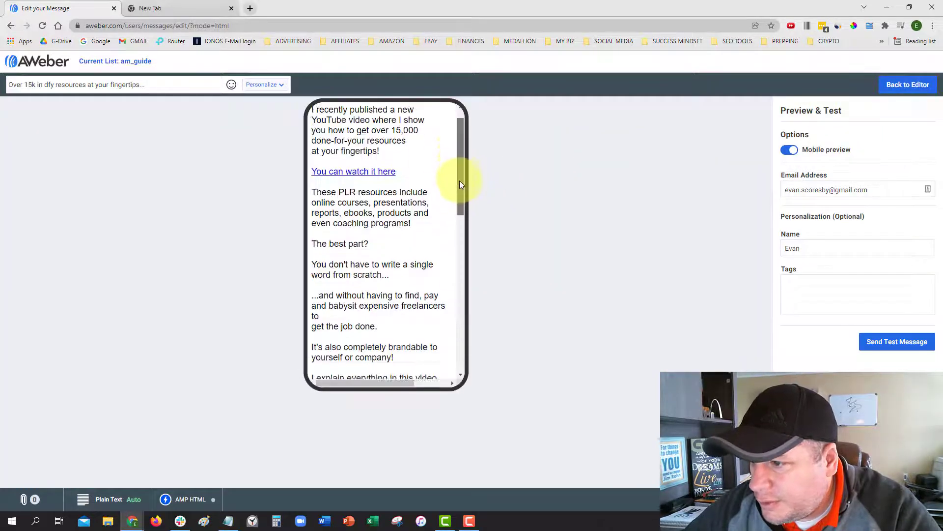
{"action": "scroll", "coordinate": [461, 184], "scroll_direction": "down", "scroll_amount": 3}
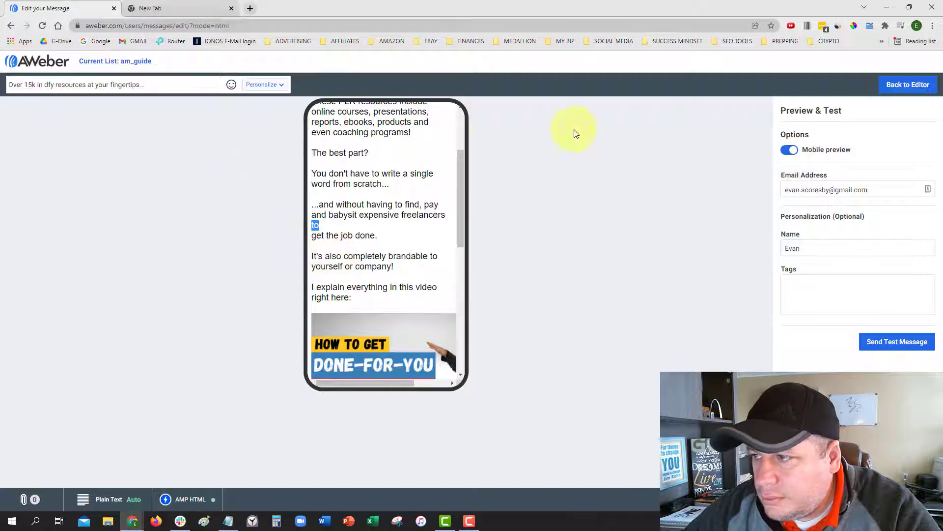
{"action": "left_click", "coordinate": [910, 84]}
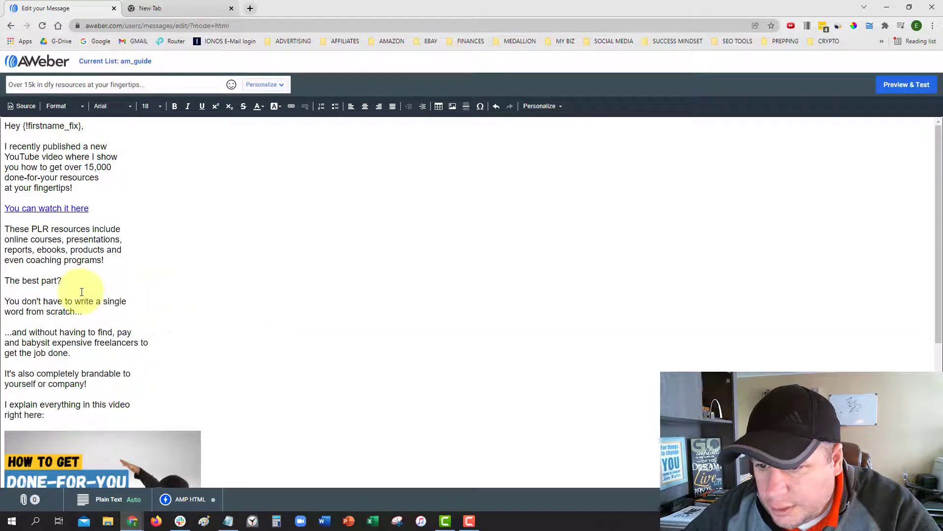
{"action": "scroll", "coordinate": [140, 303], "scroll_direction": "down", "scroll_amount": 1}
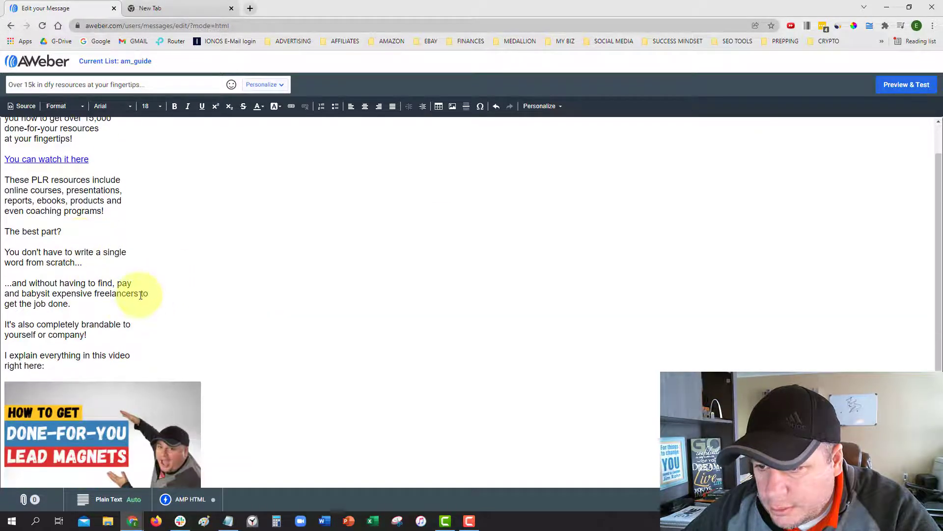
{"action": "left_click", "coordinate": [141, 294]}
{"action": "key", "text": "Return"}
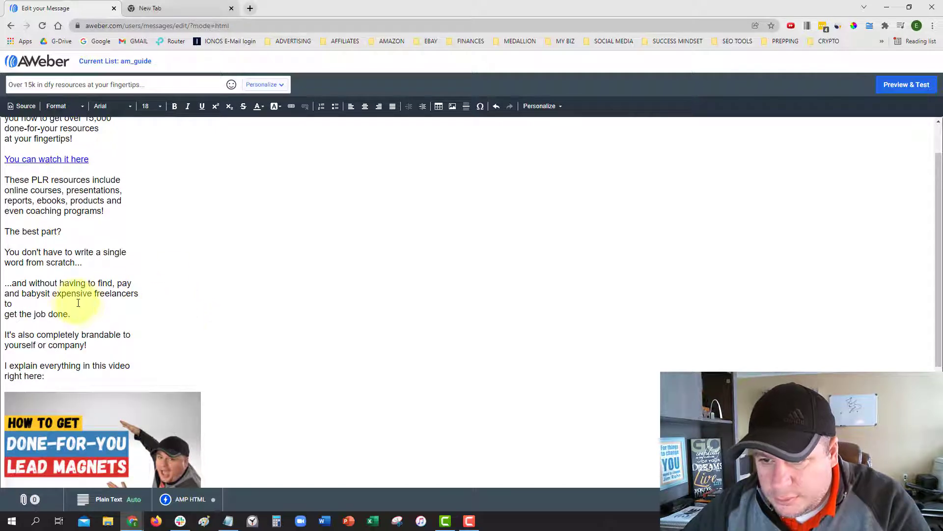
{"action": "key", "text": "Delete"}
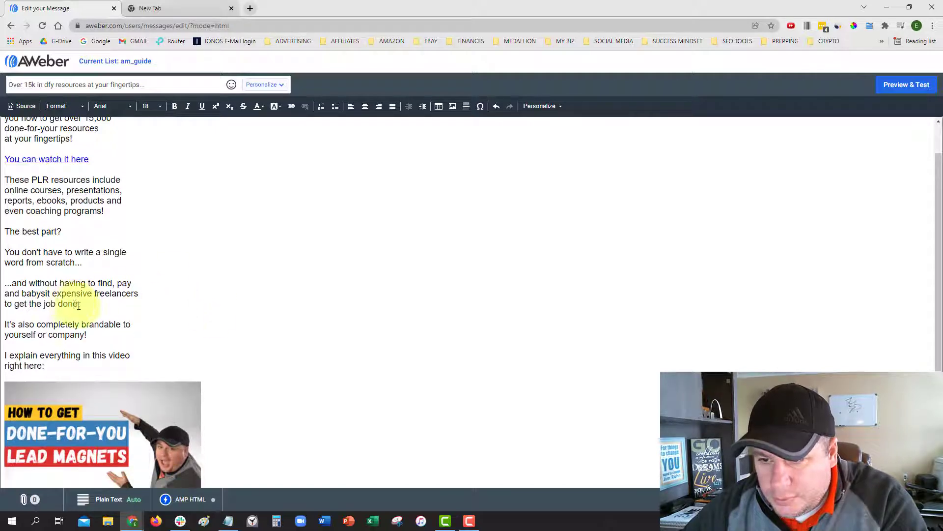
Check the lower part of the mobile preview and move "are" onto the line starting "new to online marketing" below the thumbnail.
{"action": "left_click", "coordinate": [892, 87]}
{"action": "left_click_drag", "start_coordinate": [464, 149], "coordinate": [474, 267]}
{"action": "left_click_drag", "start_coordinate": [329, 222], "coordinate": [316, 215]}
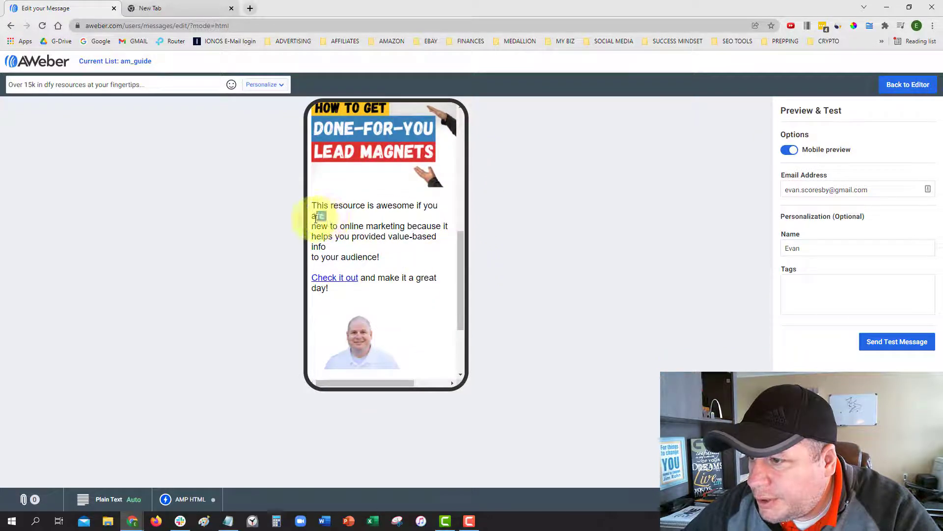
{"action": "left_click", "coordinate": [899, 92]}
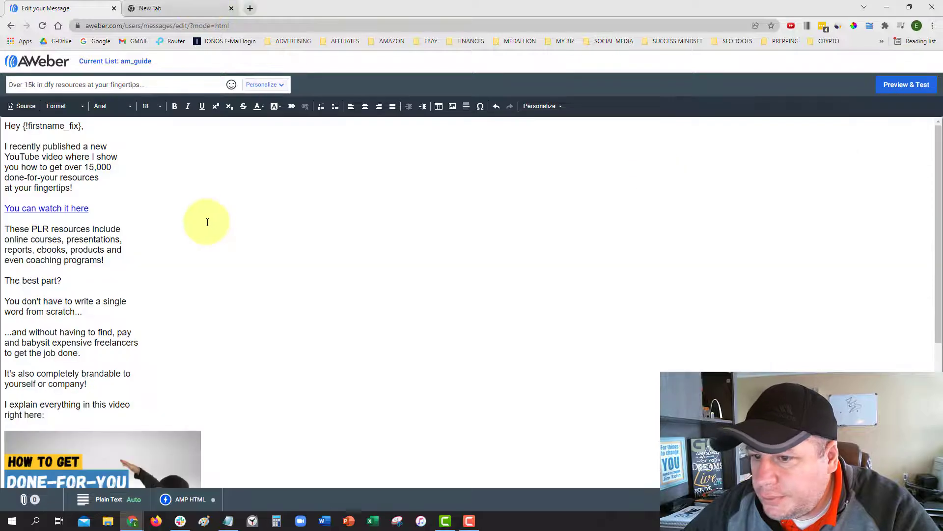
{"action": "scroll", "coordinate": [49, 283], "scroll_direction": "down", "scroll_amount": 5}
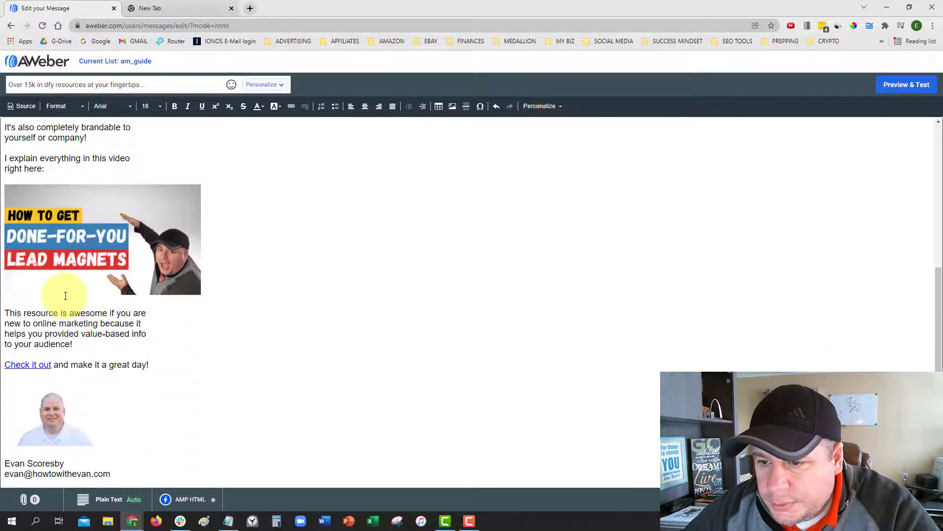
{"action": "left_click", "coordinate": [132, 313]}
{"action": "key", "text": "Return"}
{"action": "left_click", "coordinate": [36, 326]}
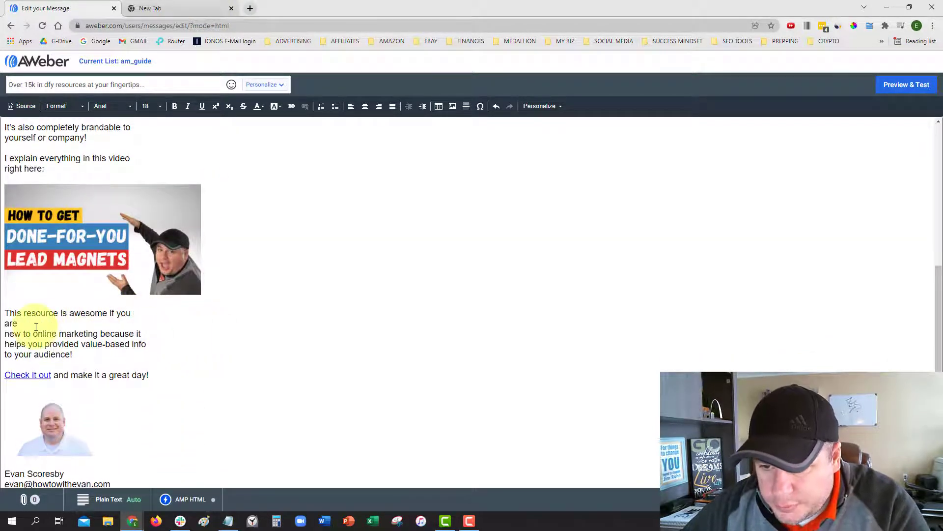
{"action": "key", "text": "Delete"}
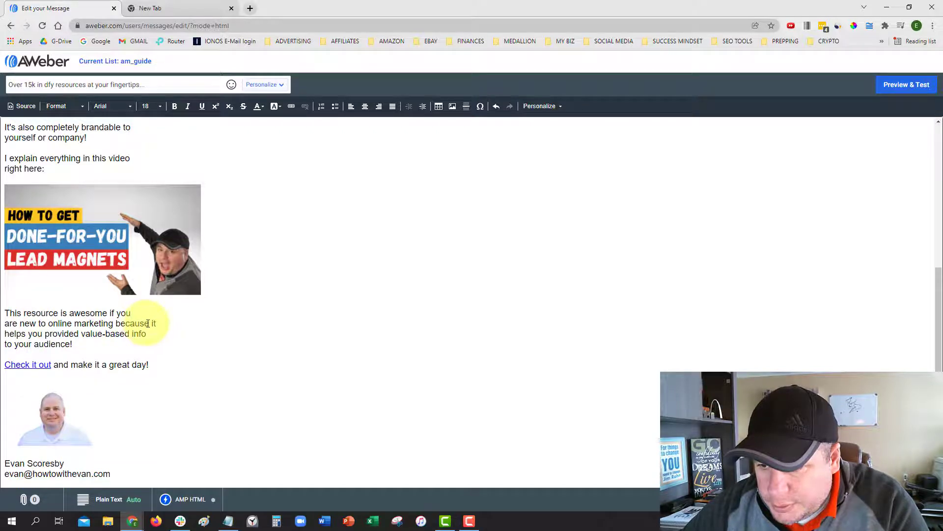
Rebreak the rest of that paragraph so its last lines start with "because" and "value-based", and preview the message.
{"action": "left_click", "coordinate": [116, 325]}
{"action": "key", "text": "Return"}
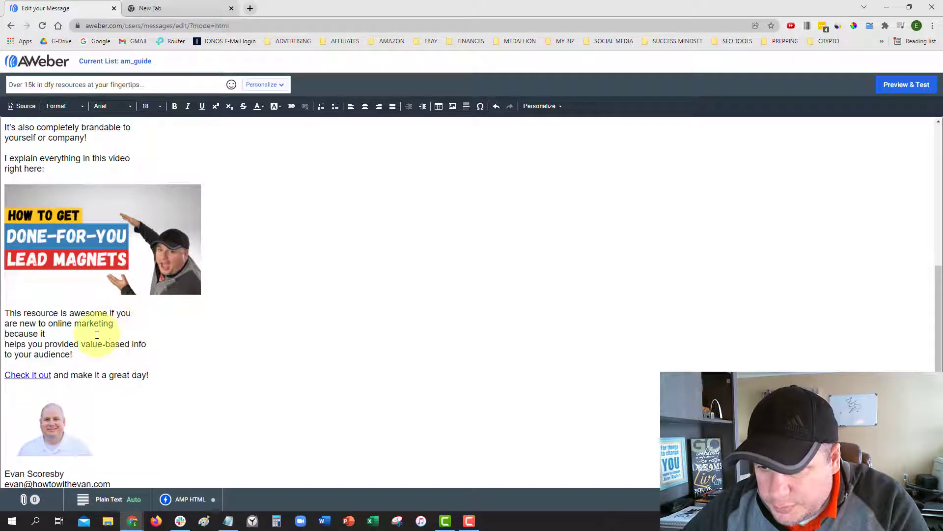
{"action": "key", "text": "Delete"}
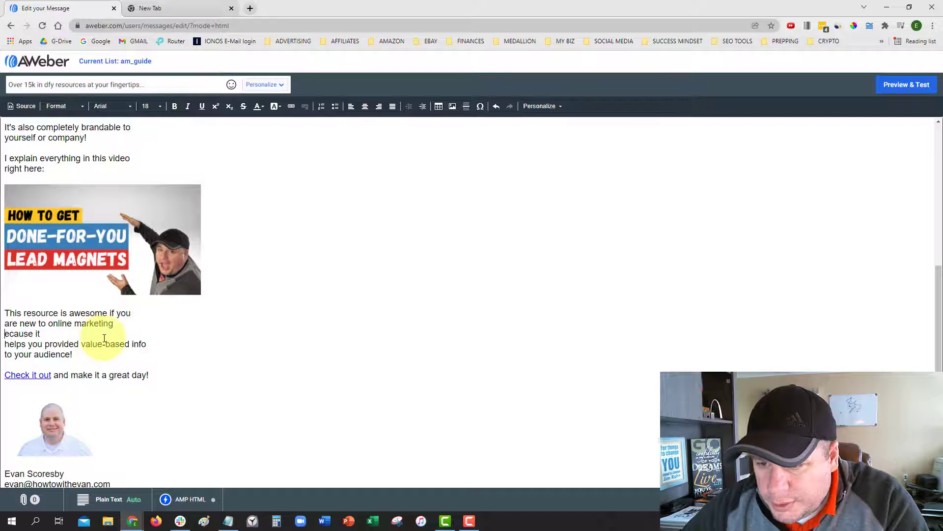
{"action": "type", "text": "b"}
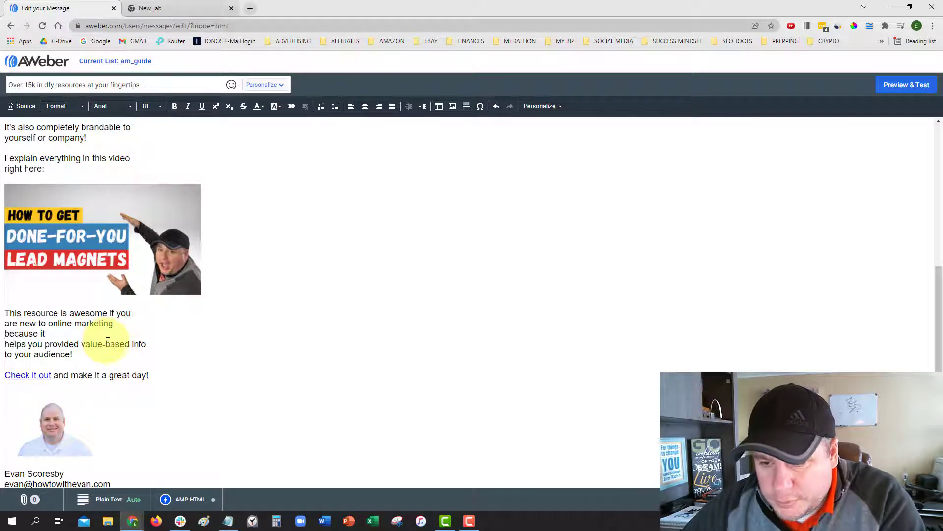
{"action": "left_click", "coordinate": [84, 336]}
{"action": "key", "text": "Delete"}
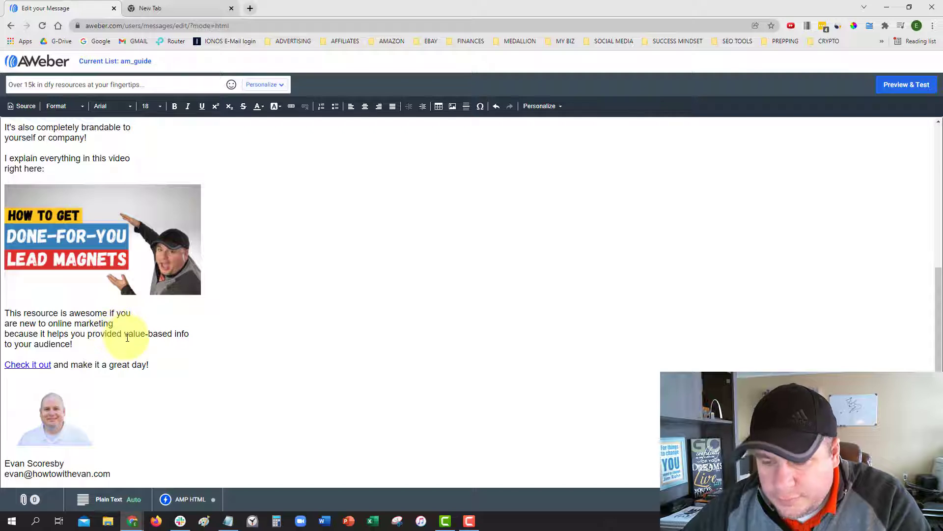
{"action": "left_click", "coordinate": [124, 336]}
{"action": "key", "text": "Return"}
{"action": "key", "text": "Delete"}
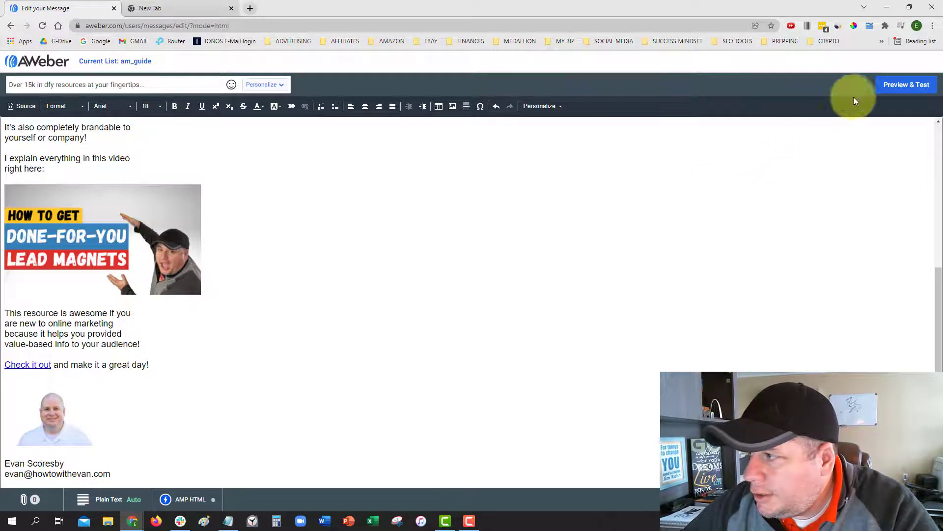
{"action": "left_click", "coordinate": [905, 84]}
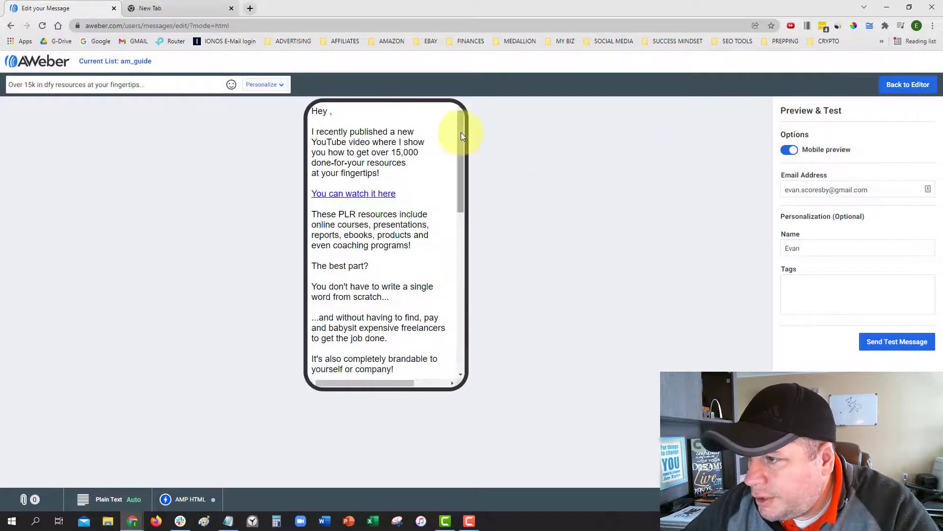
Send a test of the message to the entered email address, personalized with the entered name.
{"action": "mouse_move", "coordinate": [461, 131]}
{"action": "left_mouse_down"}
{"action": "mouse_move", "coordinate": [453, 196]}
{"action": "mouse_move", "coordinate": [467, 302]}
{"action": "mouse_move", "coordinate": [465, 149]}
{"action": "mouse_move", "coordinate": [535, 130]}
{"action": "left_mouse_up"}
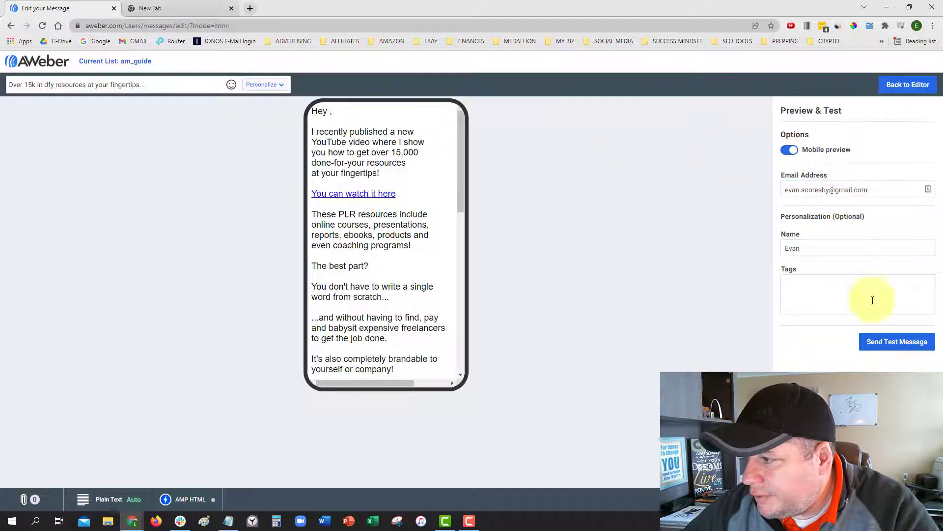
{"action": "left_click", "coordinate": [883, 346]}
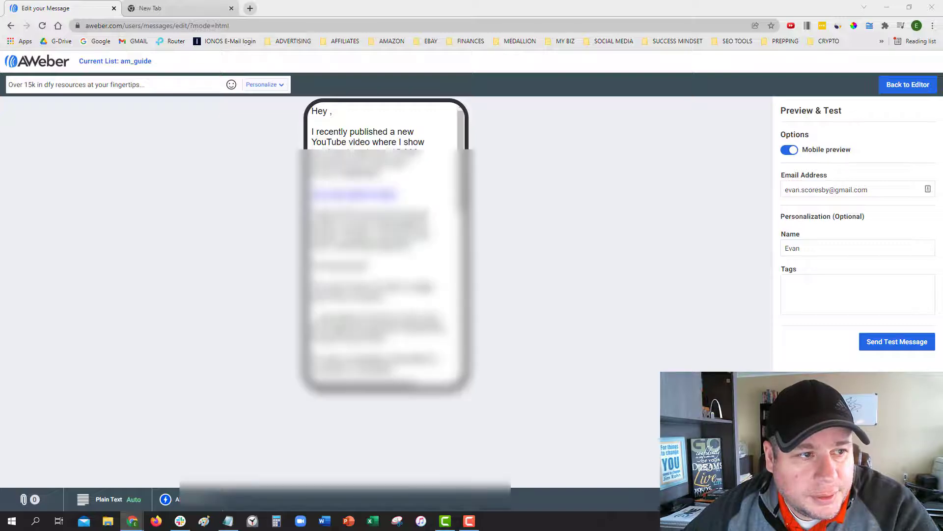
Switch to Gmail, open the received test email "Over 15k in dfy resources at your fingertips..." and review its greeting, line breaks and thumbnail.
{"action": "left_click_drag", "start_coordinate": [1, 65], "coordinate": [40, 67]}
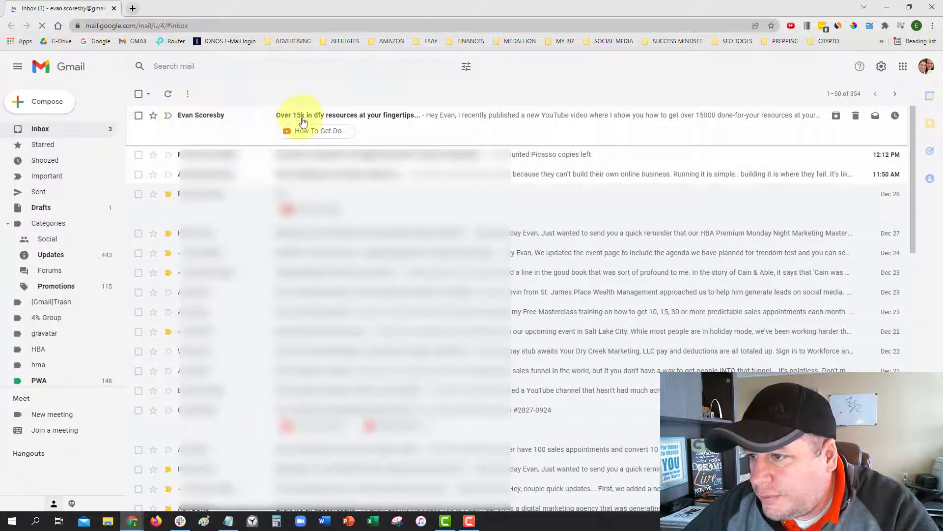
{"action": "left_click", "coordinate": [410, 122]}
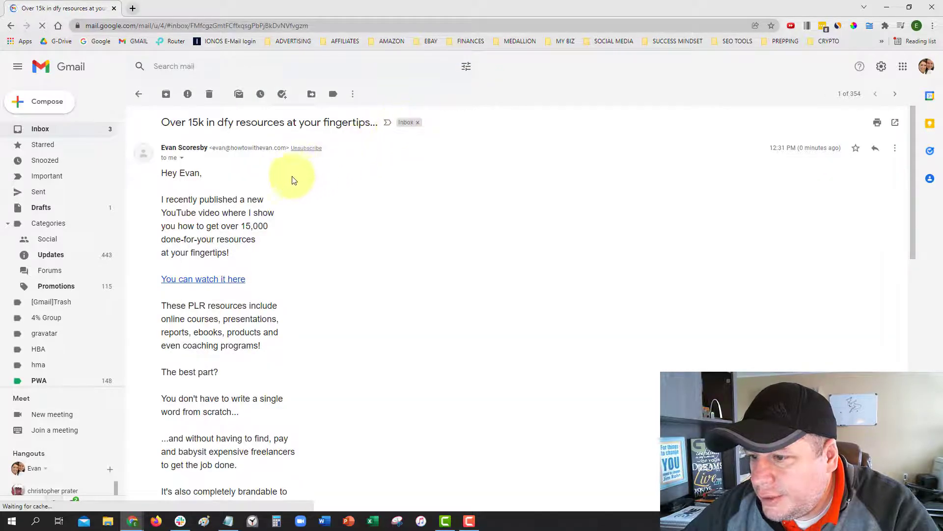
{"action": "scroll", "coordinate": [268, 181], "scroll_direction": "down", "scroll_amount": 3}
{"action": "scroll", "coordinate": [269, 182], "scroll_direction": "down", "scroll_amount": 7}
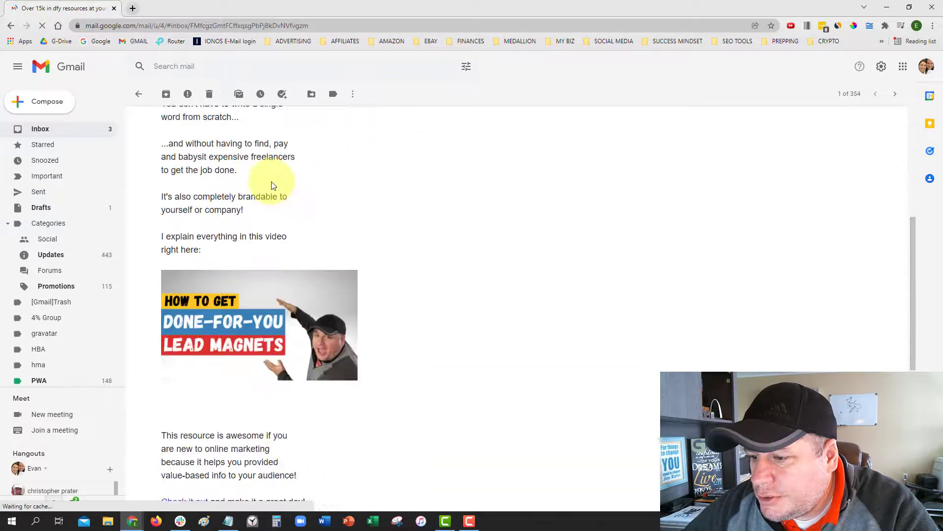
{"action": "scroll", "coordinate": [272, 179], "scroll_direction": "up", "scroll_amount": 3}
{"action": "scroll", "coordinate": [261, 196], "scroll_direction": "up", "scroll_amount": 7}
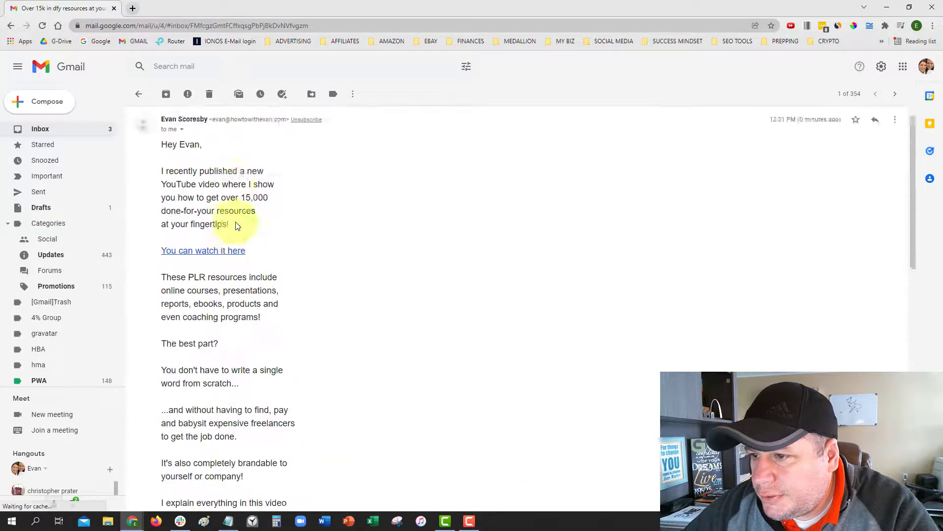
Test the "You can watch it here" link, the video thumbnail and the "Check it out" link in the email, closing each opened page.
{"action": "left_click", "coordinate": [204, 281]}
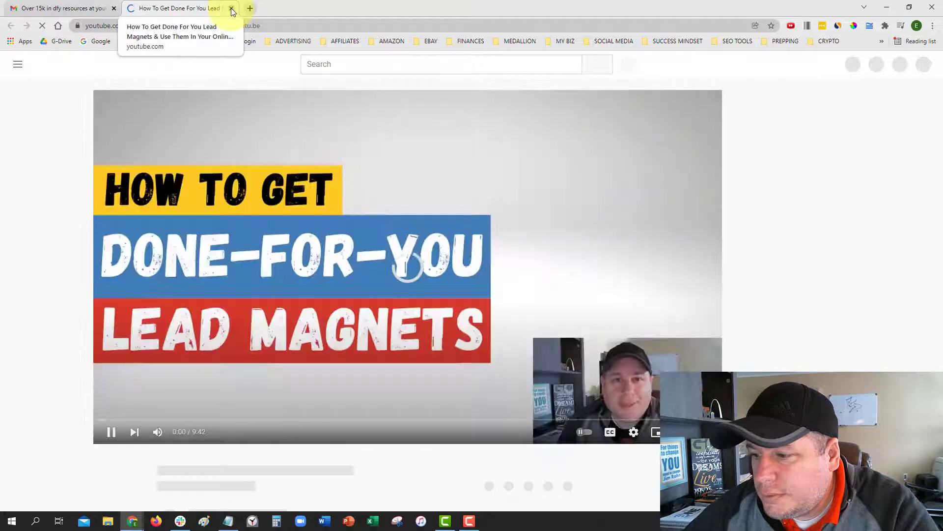
{"action": "left_click", "coordinate": [231, 9]}
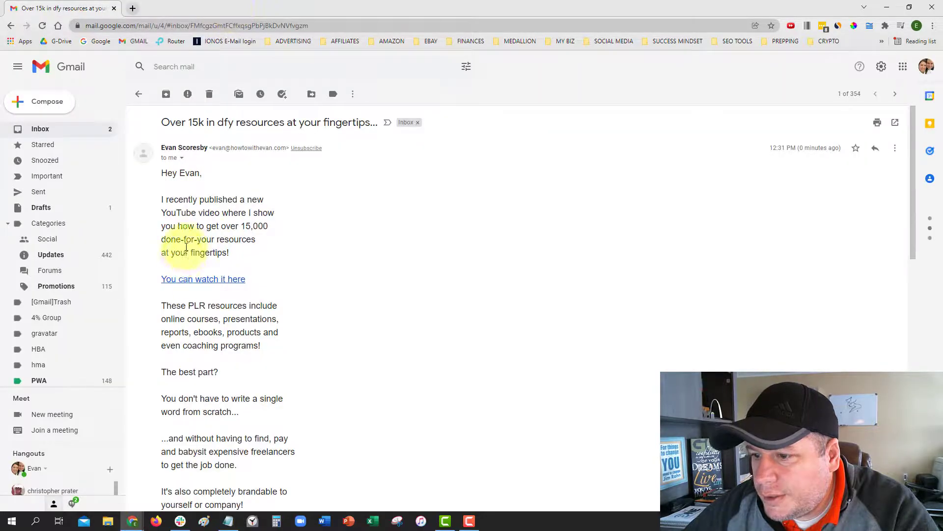
{"action": "scroll", "coordinate": [205, 236], "scroll_direction": "down", "scroll_amount": 5}
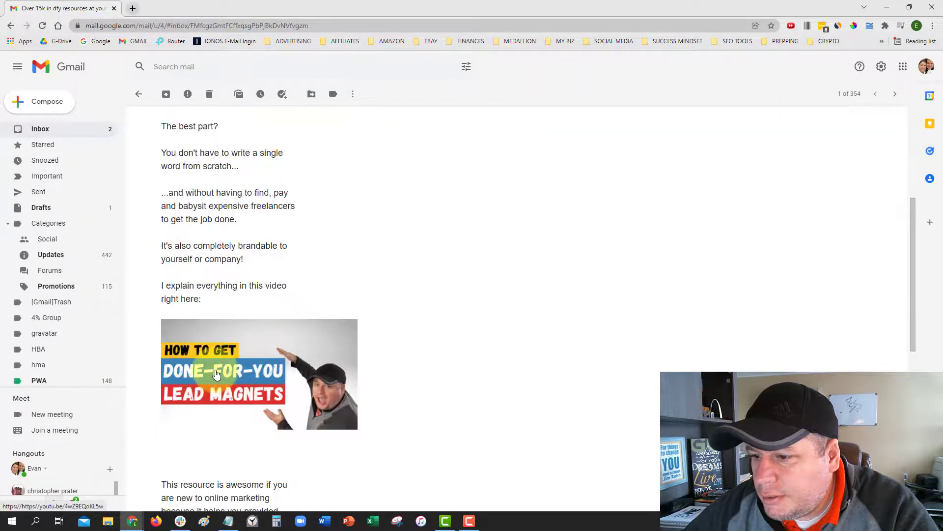
{"action": "left_click", "coordinate": [216, 375]}
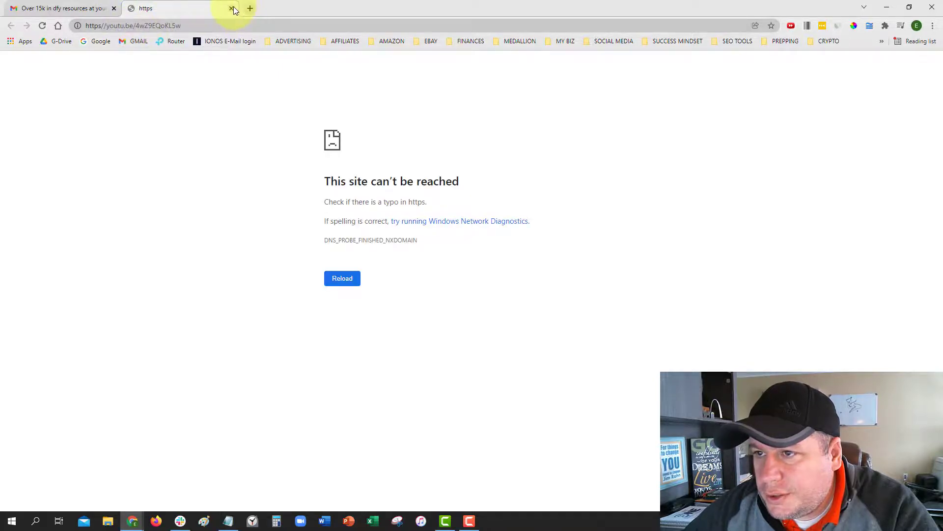
{"action": "left_click", "coordinate": [233, 9]}
{"action": "scroll", "coordinate": [228, 295], "scroll_direction": "down", "scroll_amount": 3}
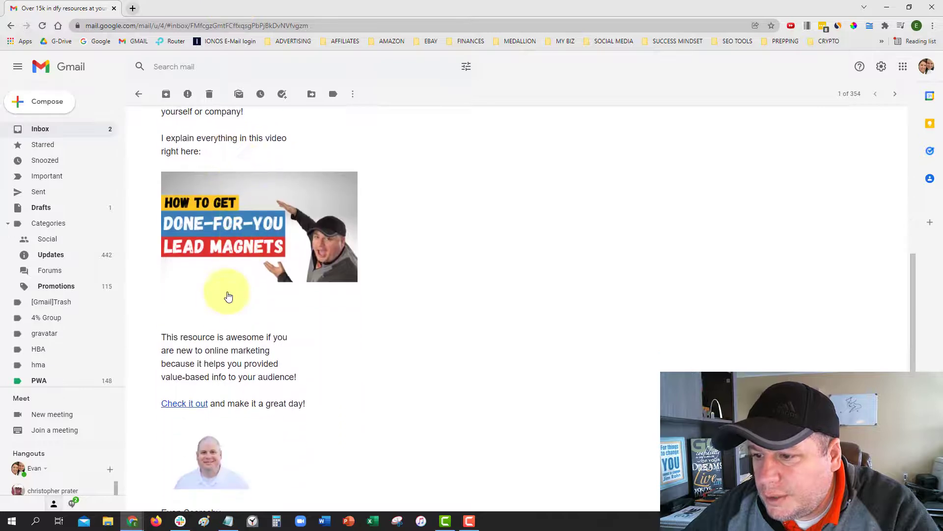
{"action": "scroll", "coordinate": [228, 297], "scroll_direction": "down", "scroll_amount": 2}
{"action": "left_click", "coordinate": [196, 307]}
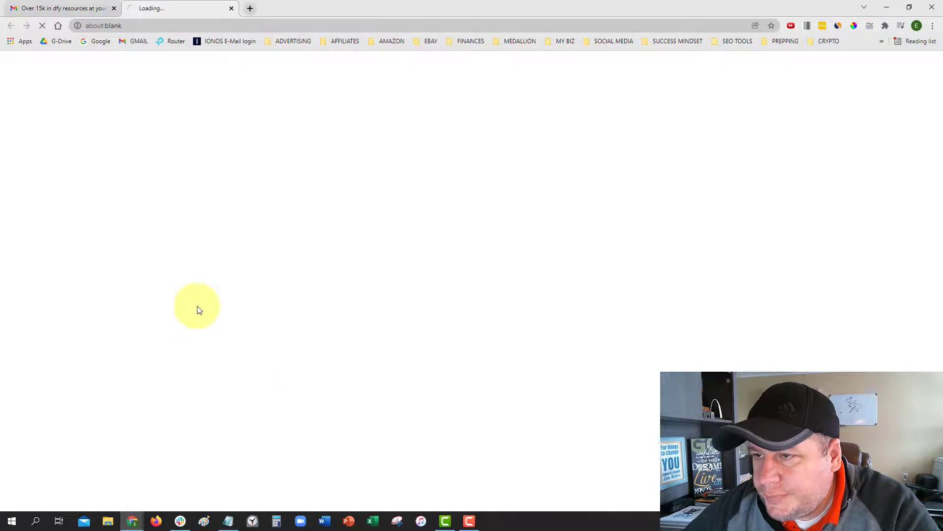
{"action": "left_click", "coordinate": [231, 9]}
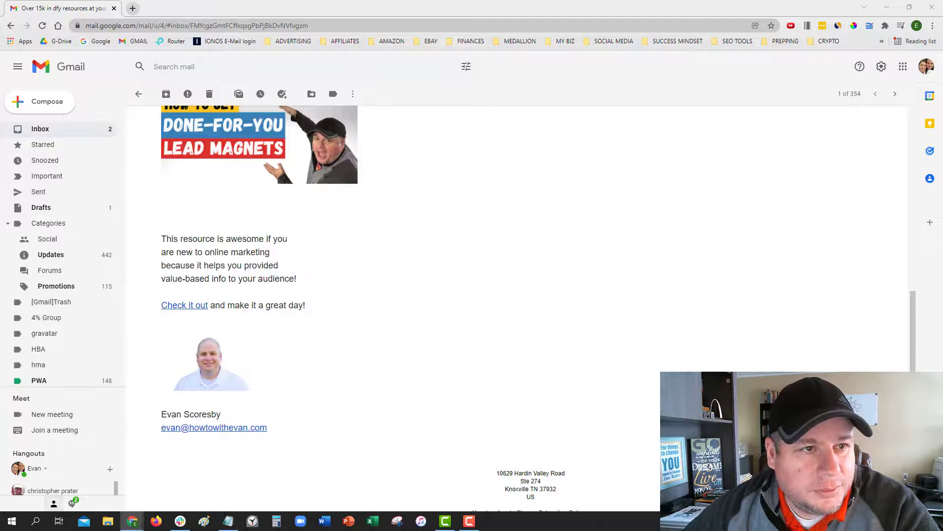
On the YouTube video's page, inspect the full page address and the short share link, and close the sharing dialog.
{"action": "left_click_drag", "start_coordinate": [0, 93], "coordinate": [607, 99]}
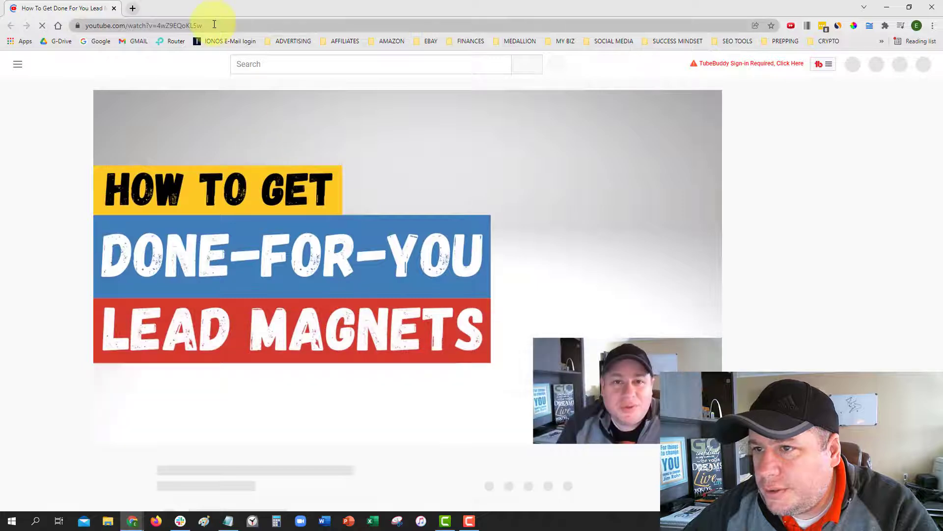
{"action": "left_click", "coordinate": [214, 25]}
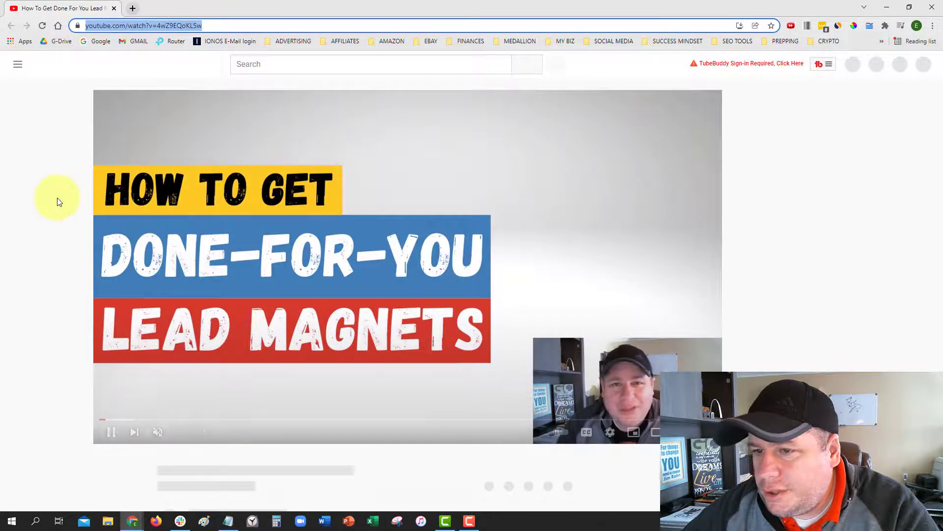
{"action": "left_click", "coordinate": [55, 200]}
{"action": "scroll", "coordinate": [52, 194], "scroll_direction": "down", "scroll_amount": 2}
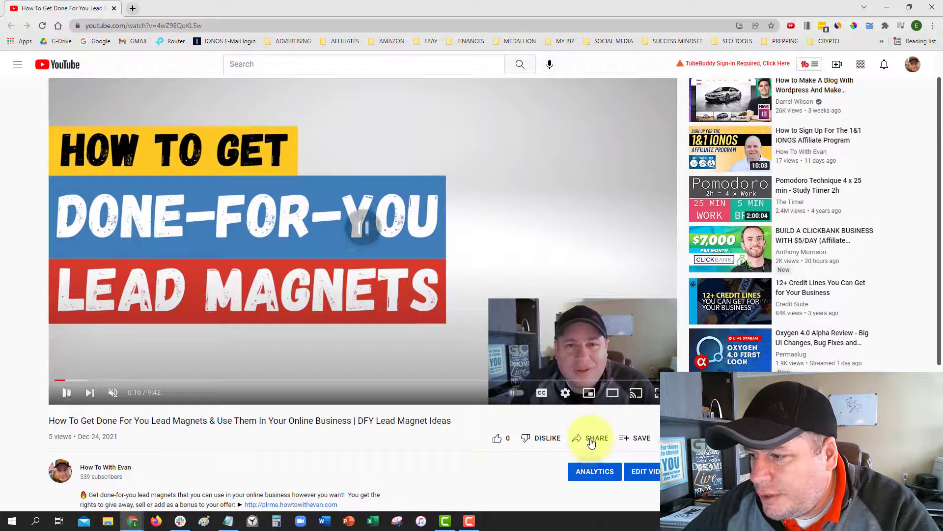
{"action": "left_click", "coordinate": [593, 440]}
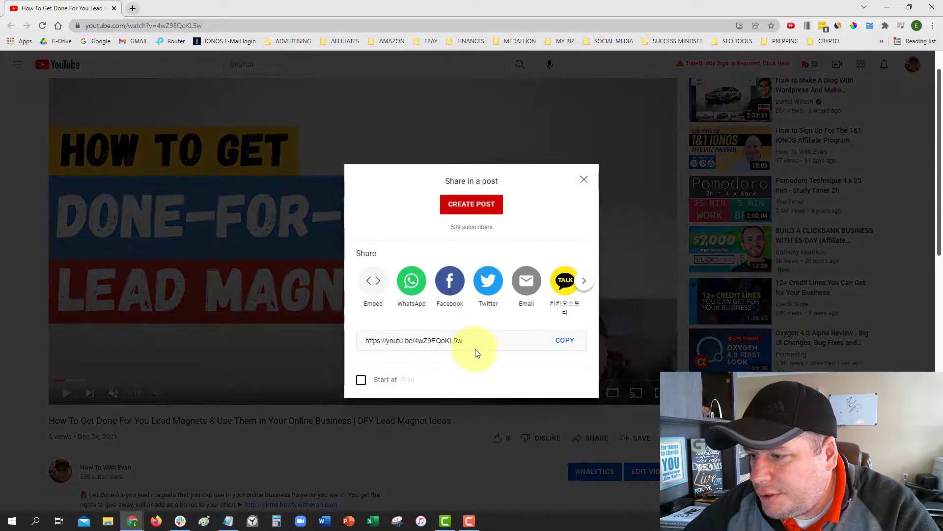
{"action": "left_click_drag", "start_coordinate": [366, 341], "coordinate": [564, 339]}
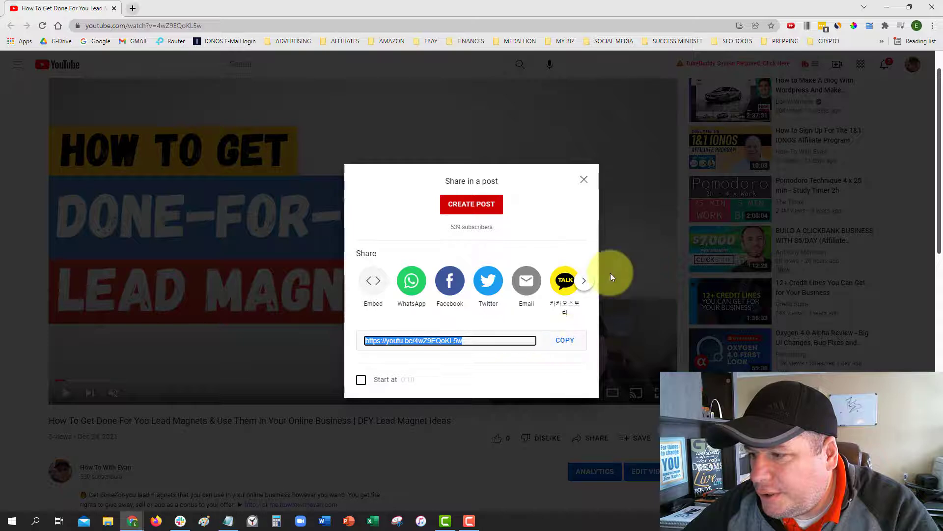
{"action": "left_click", "coordinate": [583, 180]}
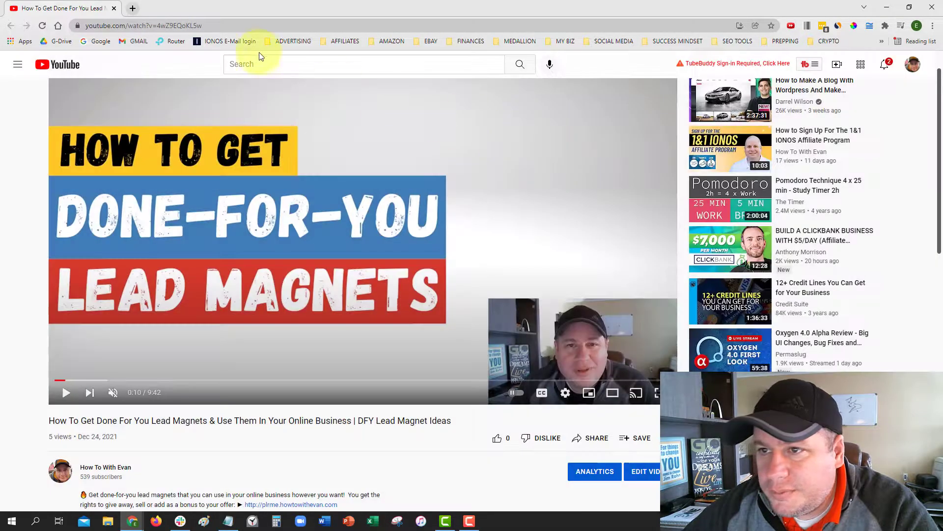
{"action": "left_click", "coordinate": [219, 25]}
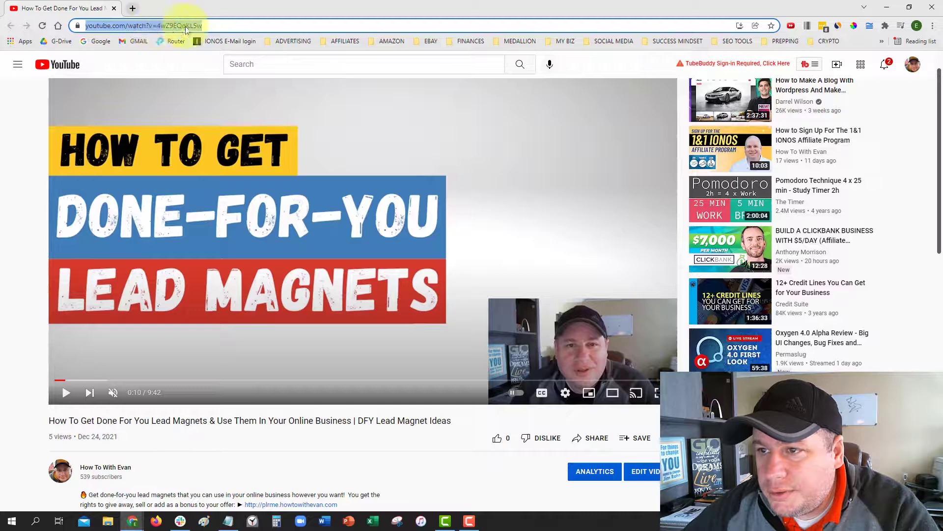
{"action": "left_click", "coordinate": [211, 26]}
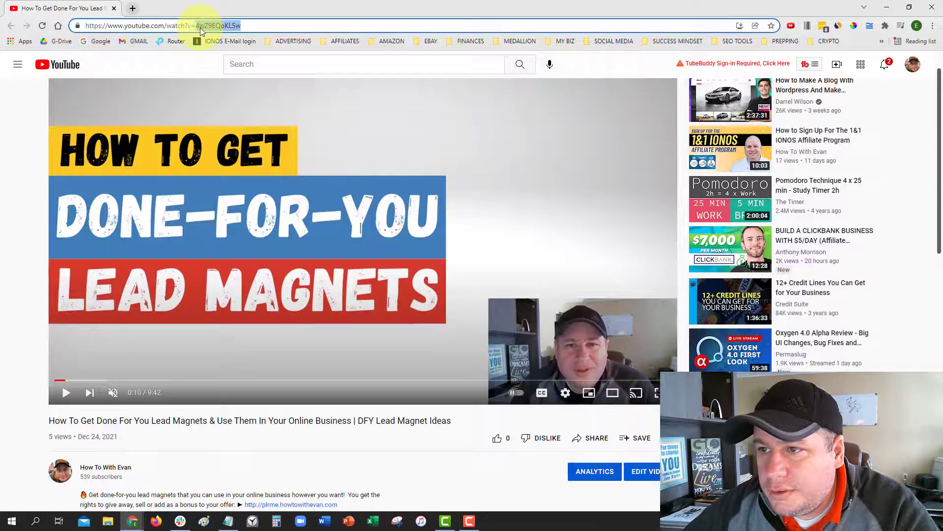
{"action": "triple_click", "coordinate": [200, 27]}
{"action": "right_click", "coordinate": [200, 27]}
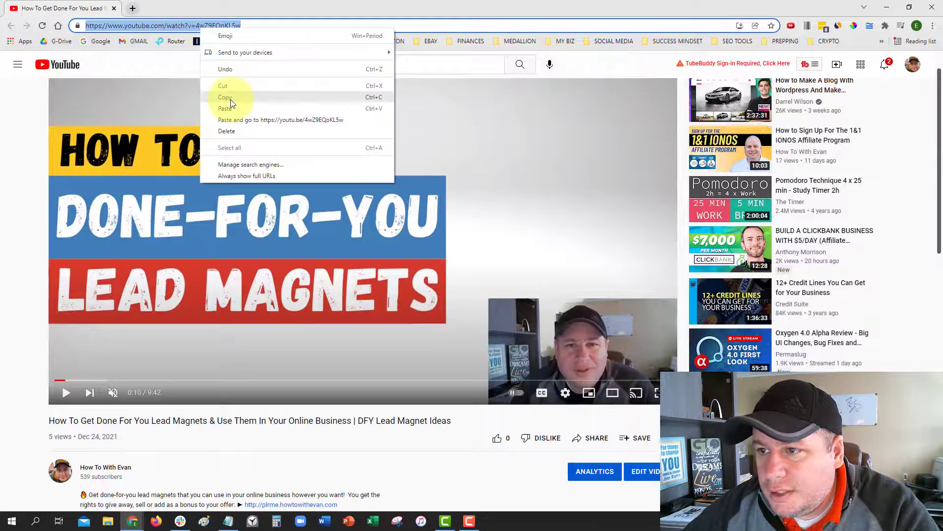
{"action": "left_click", "coordinate": [231, 100]}
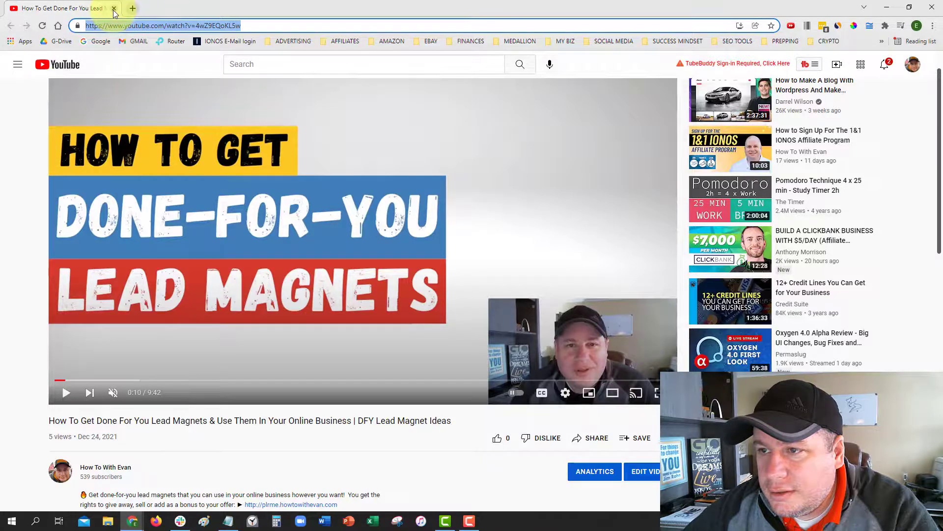
{"action": "left_click", "coordinate": [114, 9]}
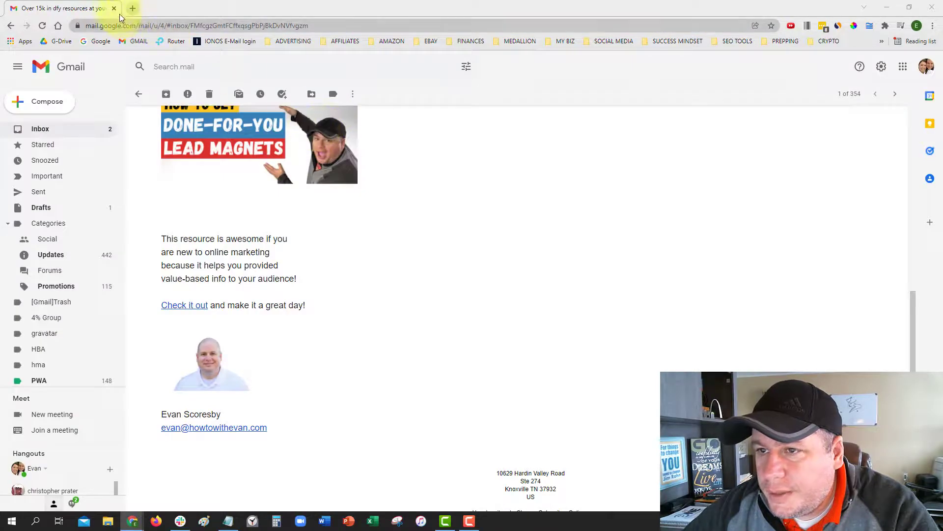
{"action": "left_click", "coordinate": [887, 7]}
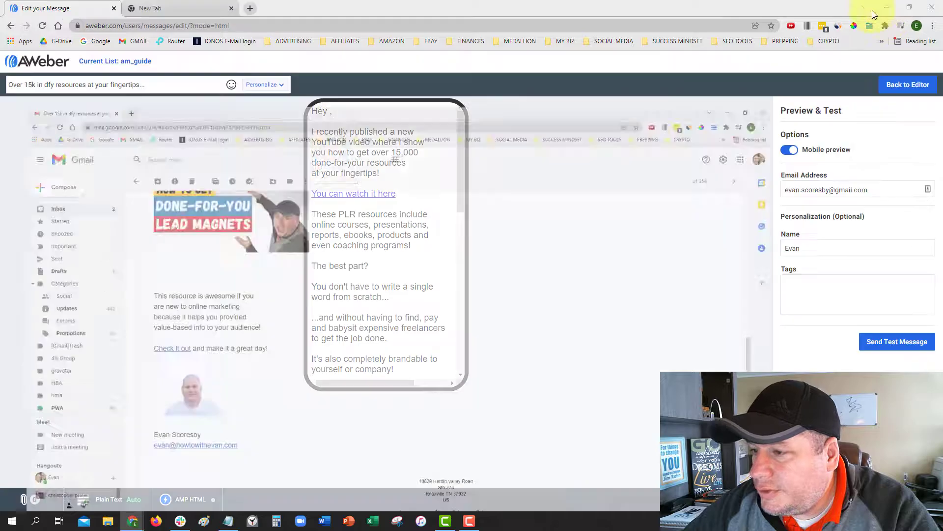
{"action": "left_click", "coordinate": [907, 84]}
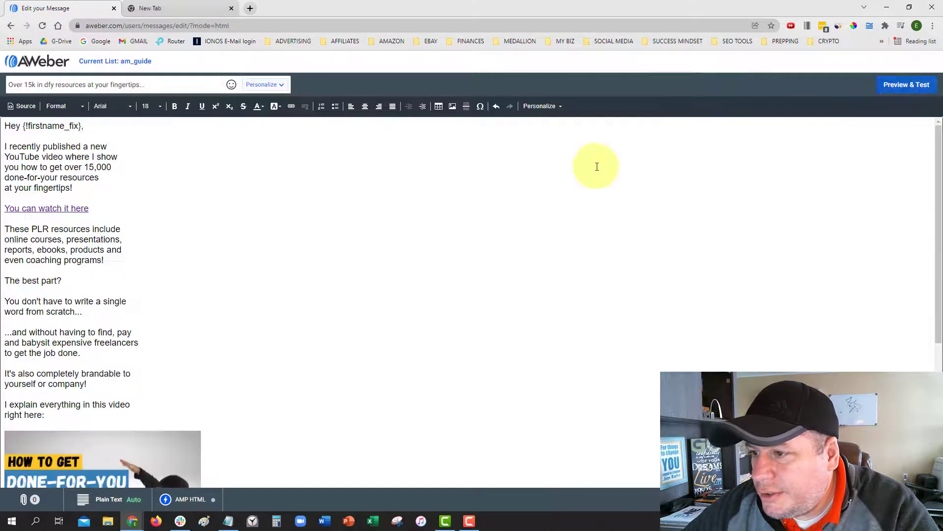
{"action": "left_click", "coordinate": [139, 239]}
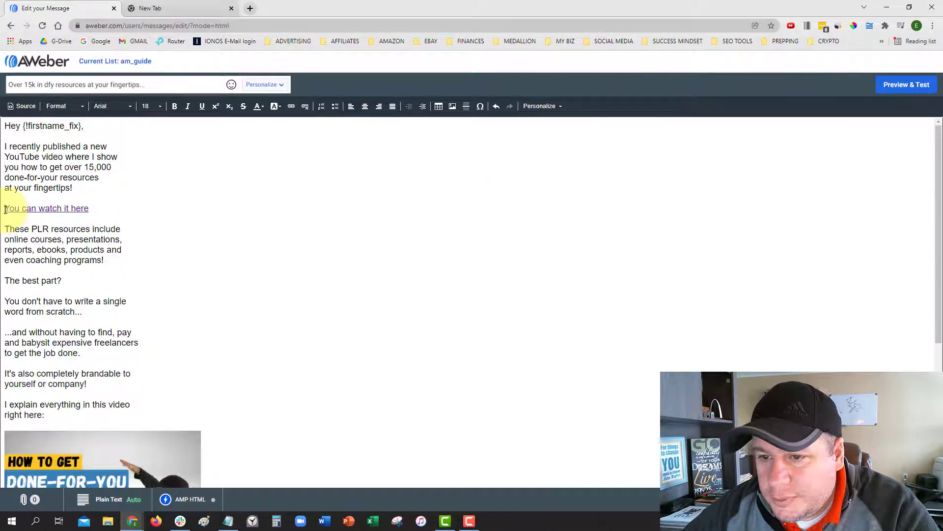
{"action": "left_click_drag", "start_coordinate": [5, 210], "coordinate": [89, 208]}
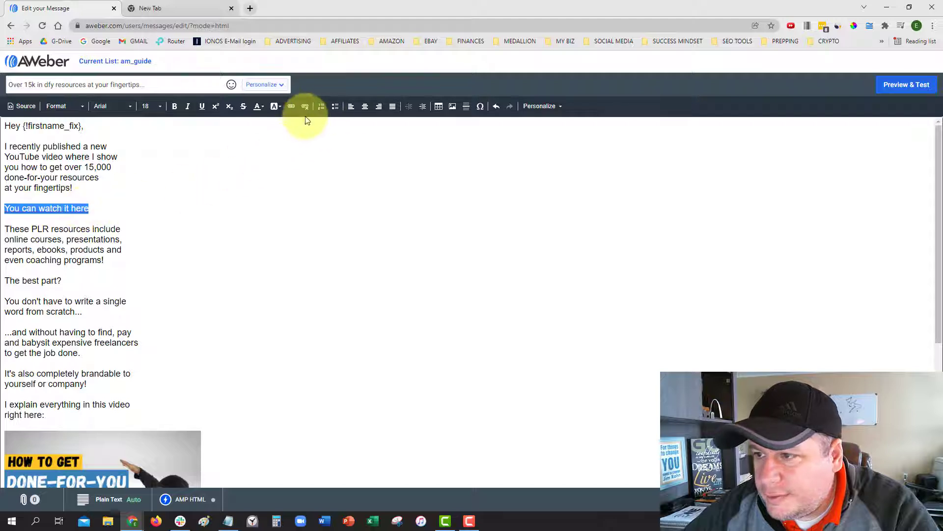
{"action": "left_click", "coordinate": [293, 106]}
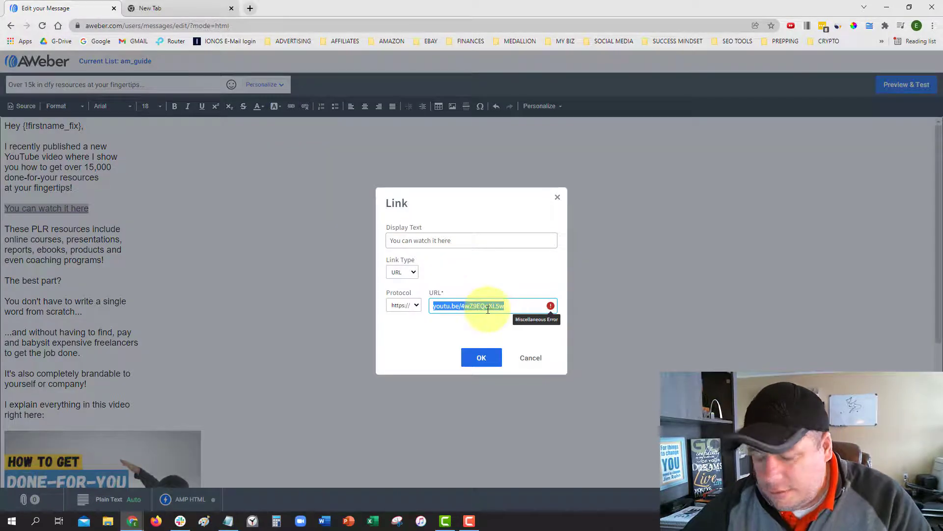
{"action": "key", "text": "ctrl+v"}
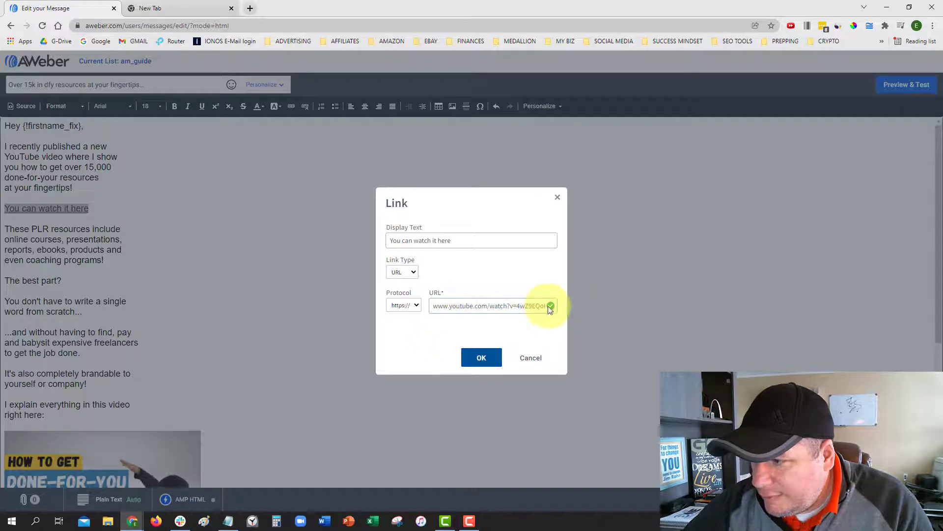
{"action": "left_click", "coordinate": [482, 357]}
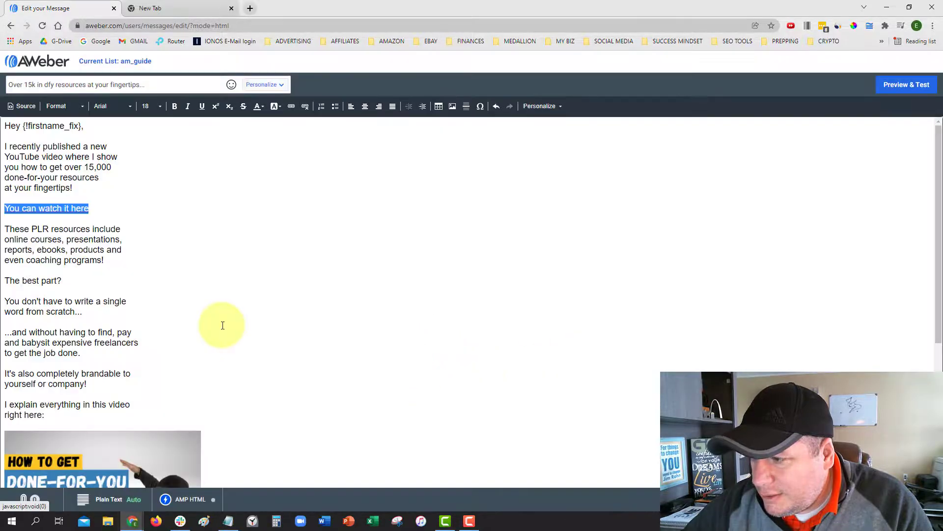
{"action": "left_click", "coordinate": [74, 304]}
{"action": "scroll", "coordinate": [74, 305], "scroll_direction": "down", "scroll_amount": 4}
{"action": "left_click", "coordinate": [74, 285]}
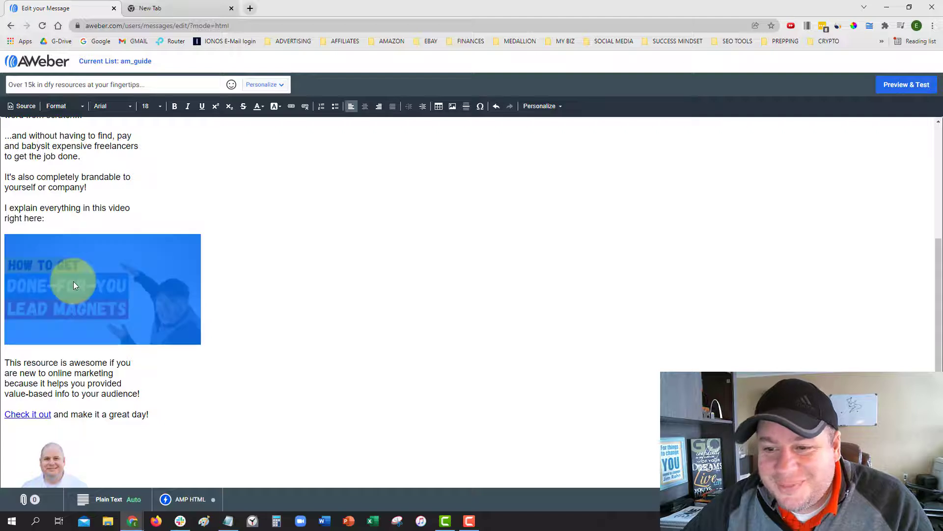
{"action": "left_click", "coordinate": [290, 106]}
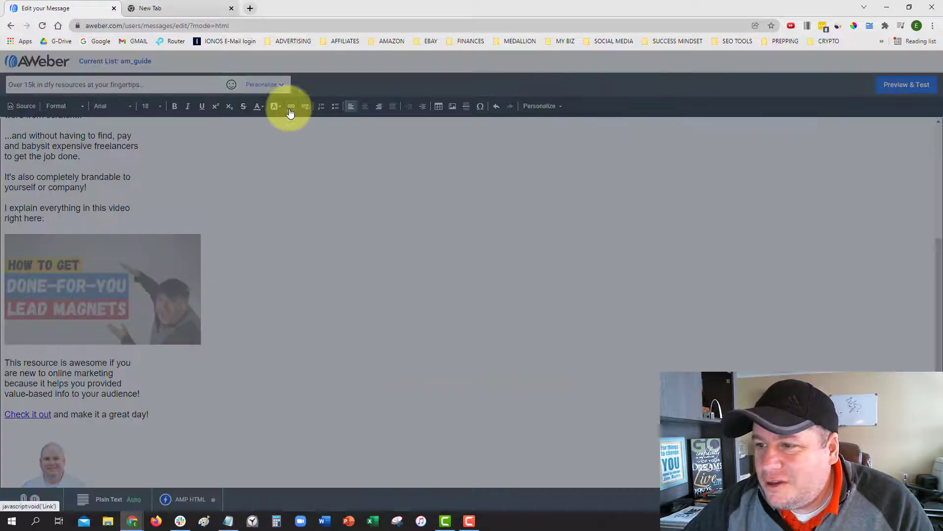
{"action": "key", "text": "ctrl+v"}
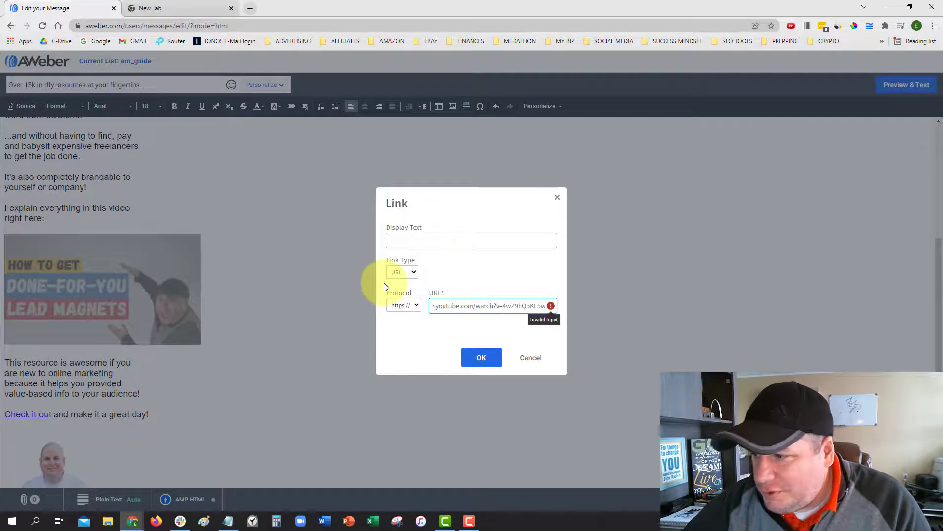
{"action": "left_click", "coordinate": [481, 358]}
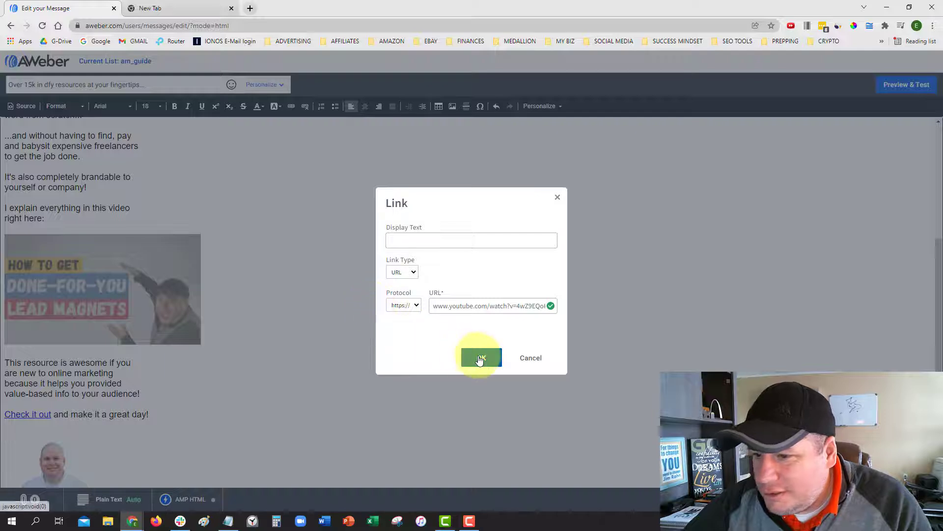
{"action": "left_click", "coordinate": [170, 310]}
{"action": "scroll", "coordinate": [147, 320], "scroll_direction": "down", "scroll_amount": 1}
{"action": "left_click", "coordinate": [23, 365]}
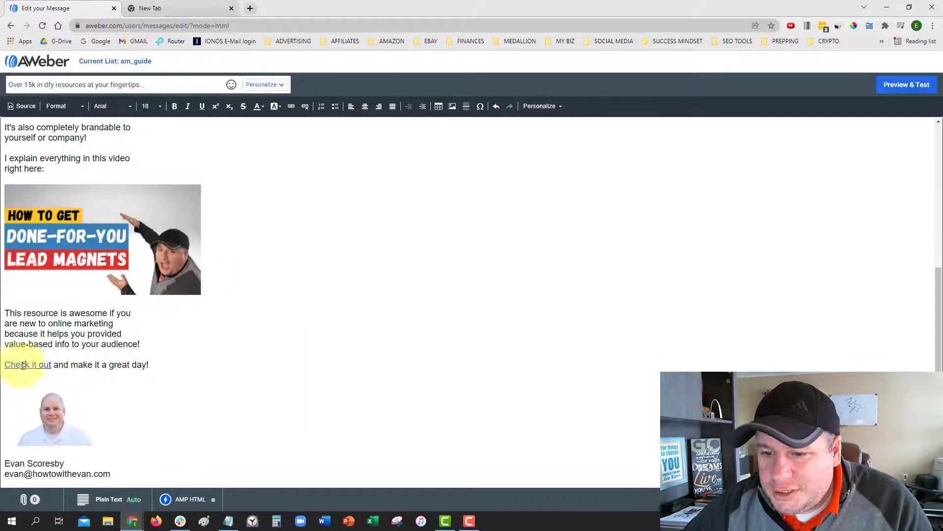
{"action": "left_click_drag", "start_coordinate": [8, 364], "coordinate": [51, 364]}
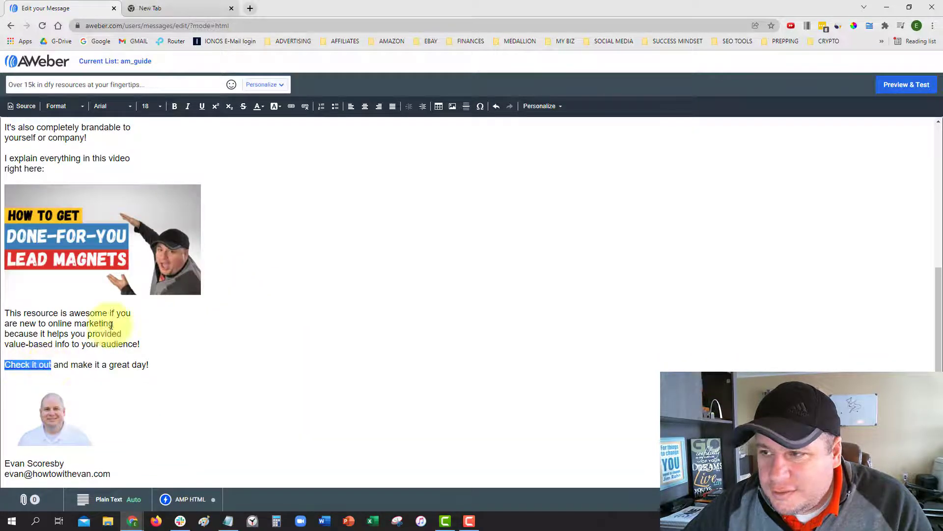
{"action": "left_click", "coordinate": [292, 107]}
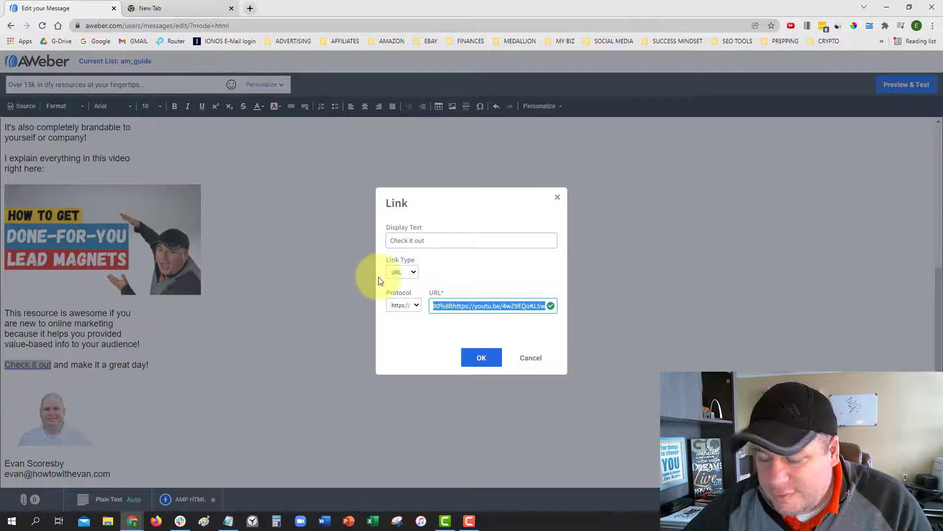
{"action": "type", "text": "https://www.youtube.com/watch?v=4wZ9EQoKL5w"}
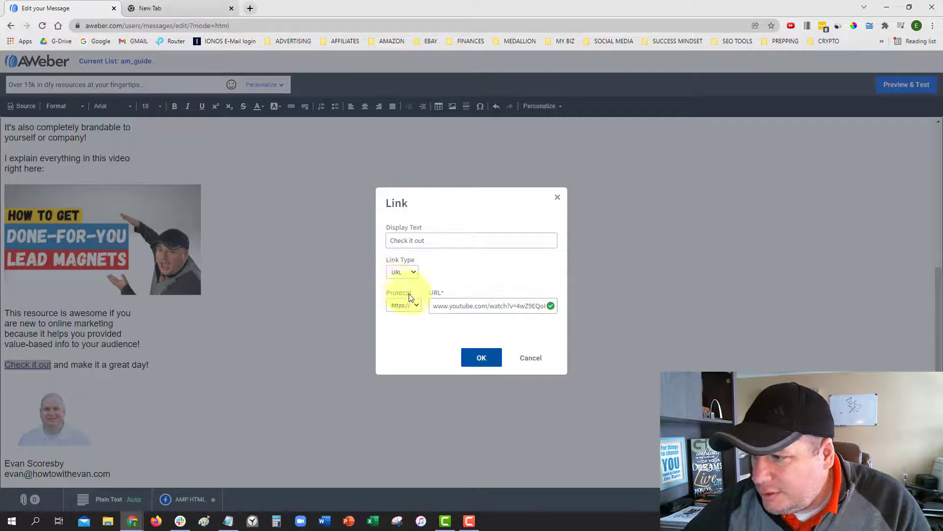
{"action": "left_click", "coordinate": [481, 358]}
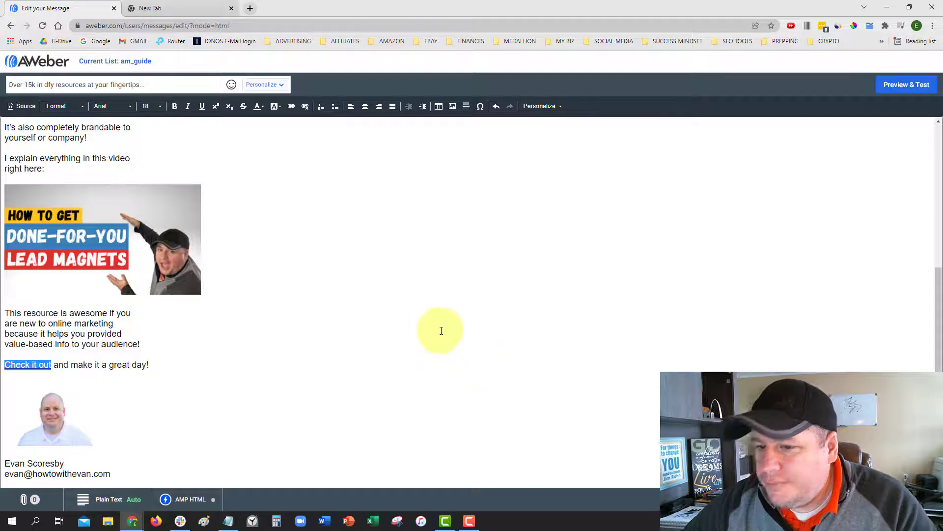
Send a new test of the message from the preview and open the newest received test email in the Gmail inbox.
{"action": "left_click", "coordinate": [913, 84]}
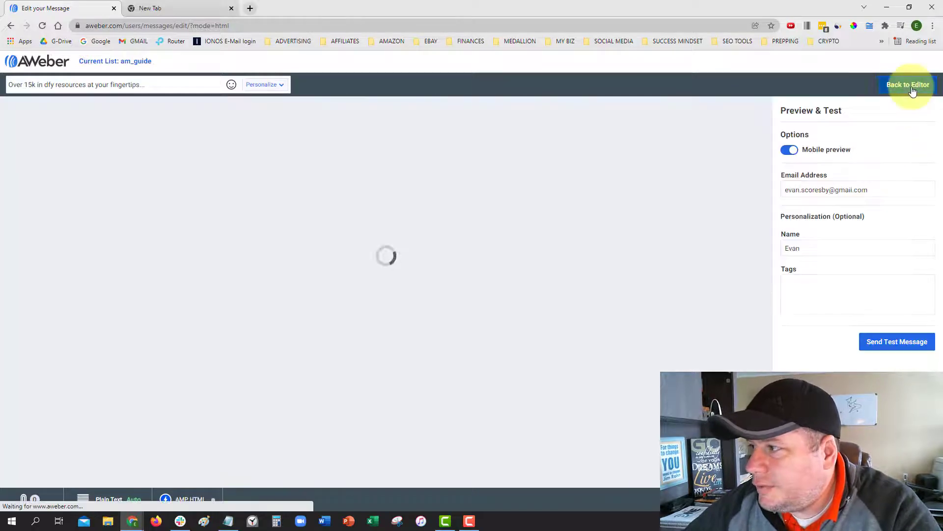
{"action": "left_click", "coordinate": [889, 341]}
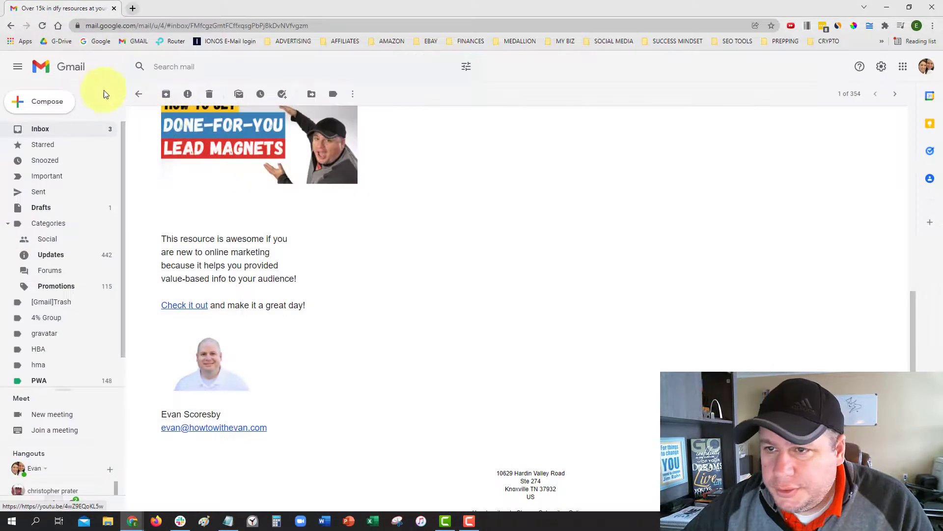
{"action": "left_click", "coordinate": [43, 134]}
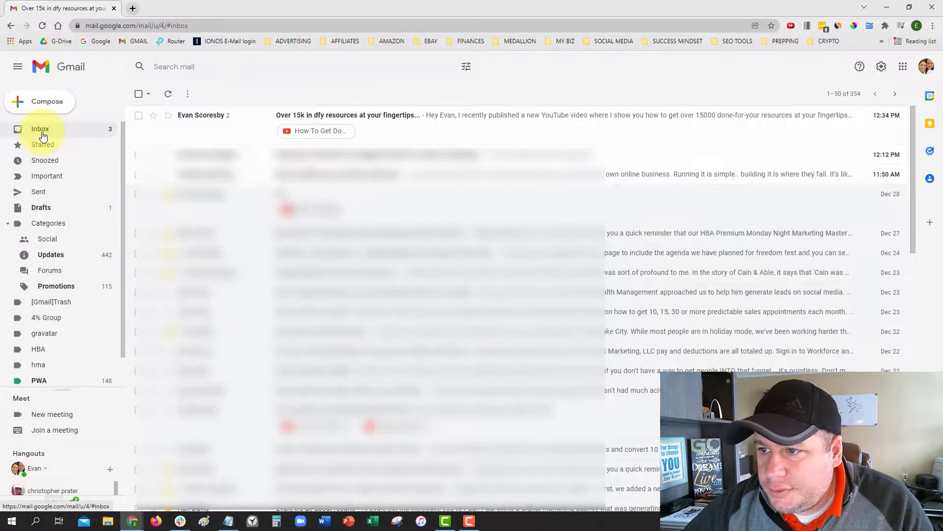
{"action": "left_click", "coordinate": [215, 130]}
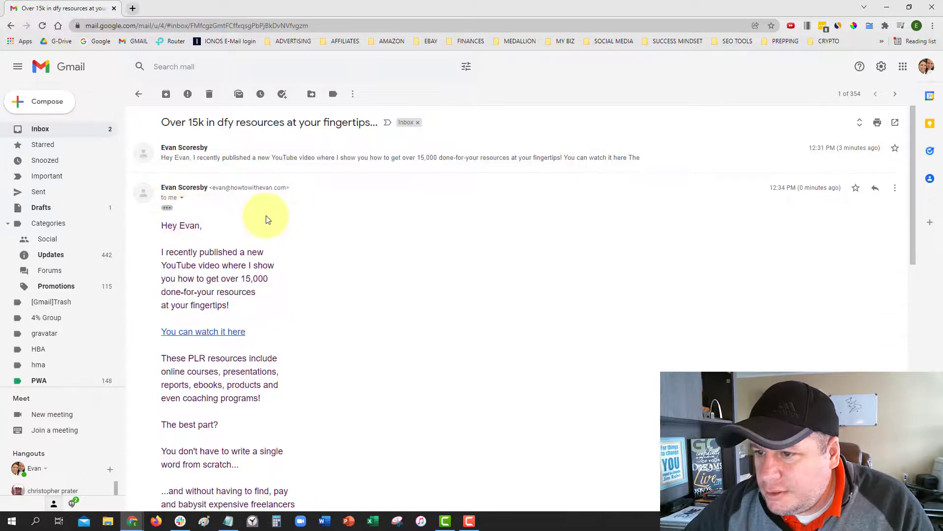
{"action": "left_click", "coordinate": [311, 157]}
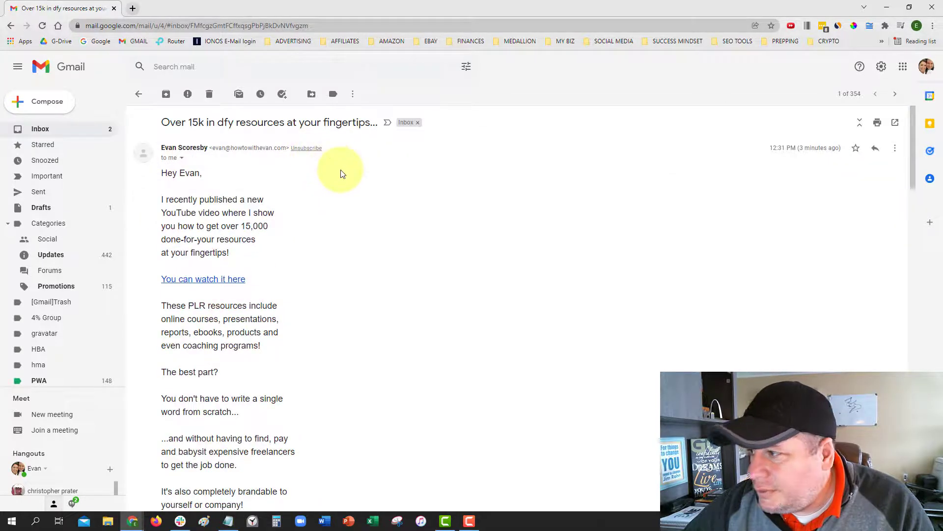
{"action": "left_click", "coordinate": [260, 149]}
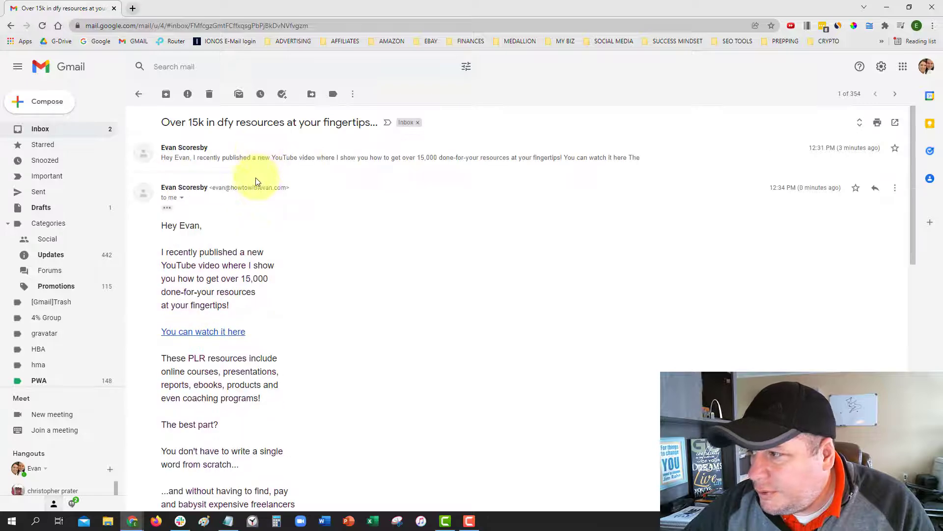
Test the "You can watch it here" link, the video thumbnail and the "Check it out" link in the email, closing each opened page.
{"action": "scroll", "coordinate": [282, 263], "scroll_direction": "down", "scroll_amount": 3}
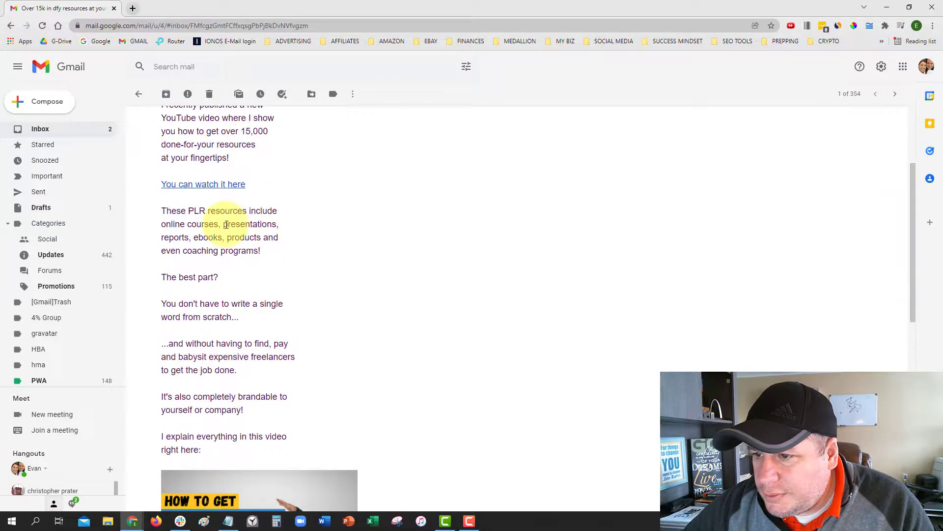
{"action": "left_click", "coordinate": [209, 184]}
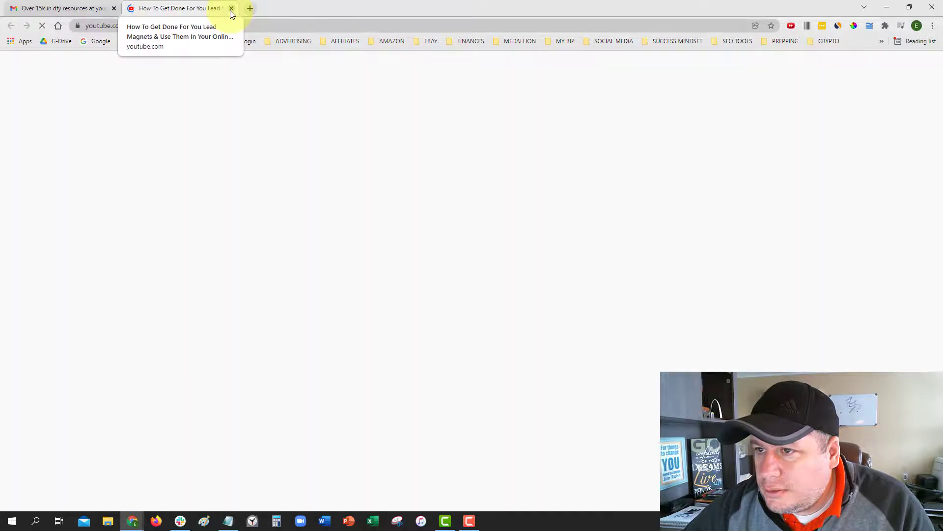
{"action": "key", "text": "ctrl+w"}
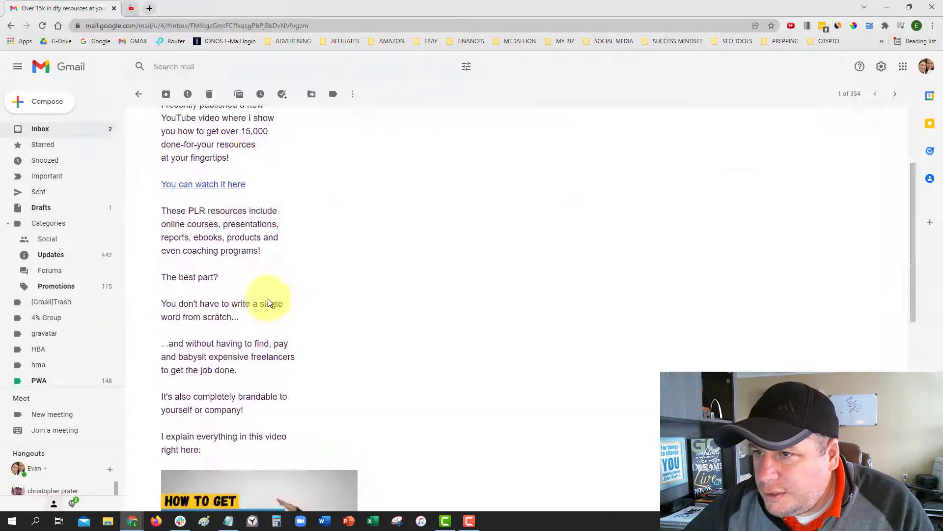
{"action": "scroll", "coordinate": [270, 301], "scroll_direction": "up", "scroll_amount": 5}
{"action": "scroll", "coordinate": [249, 320], "scroll_direction": "down", "scroll_amount": 7}
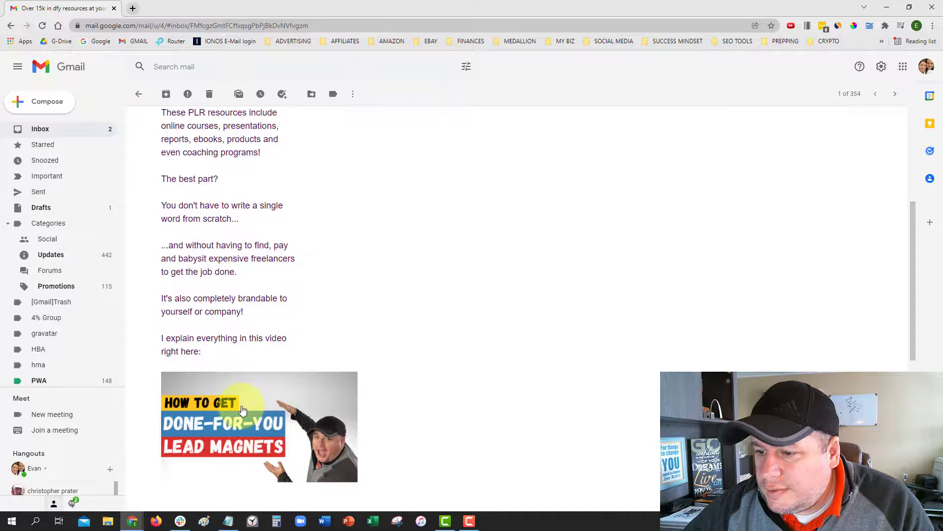
{"action": "left_click", "coordinate": [244, 427]}
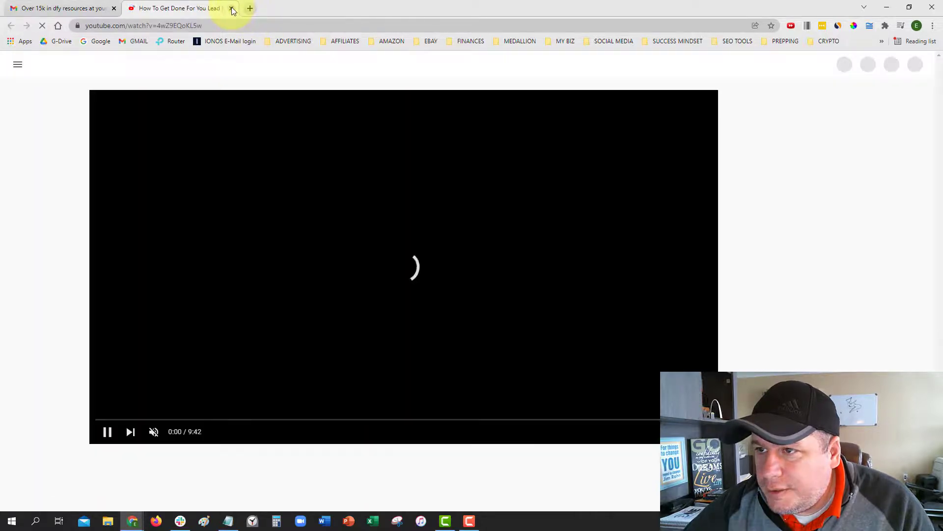
{"action": "key", "text": "ctrl+w"}
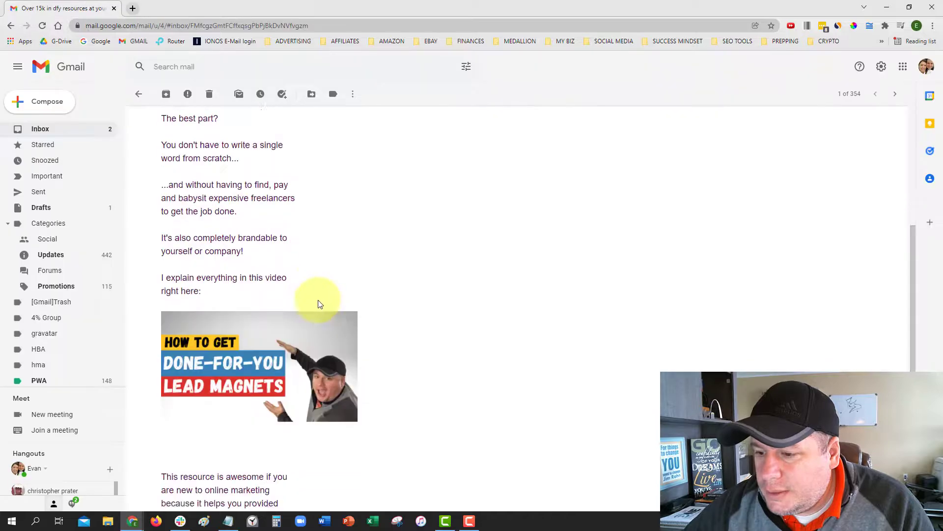
{"action": "scroll", "coordinate": [320, 301], "scroll_direction": "down", "scroll_amount": 5}
{"action": "left_click", "coordinate": [198, 309]}
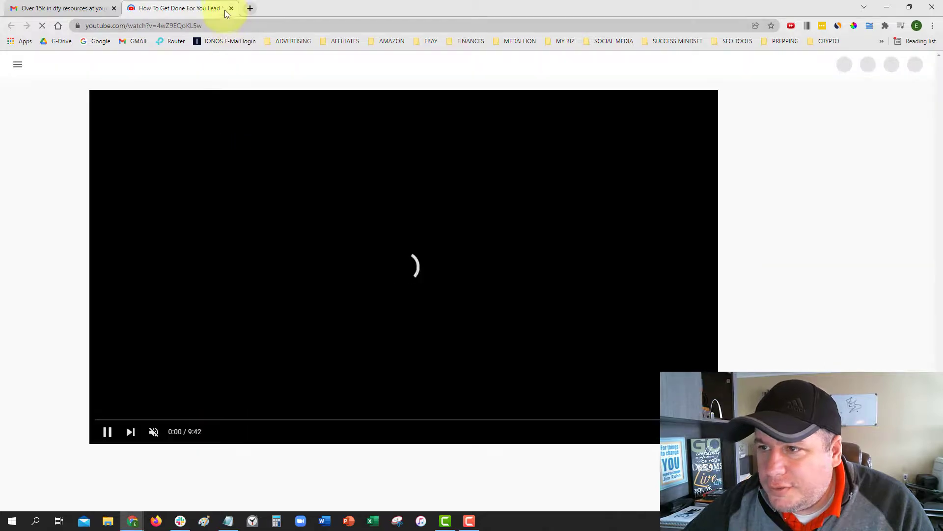
{"action": "left_click", "coordinate": [231, 9]}
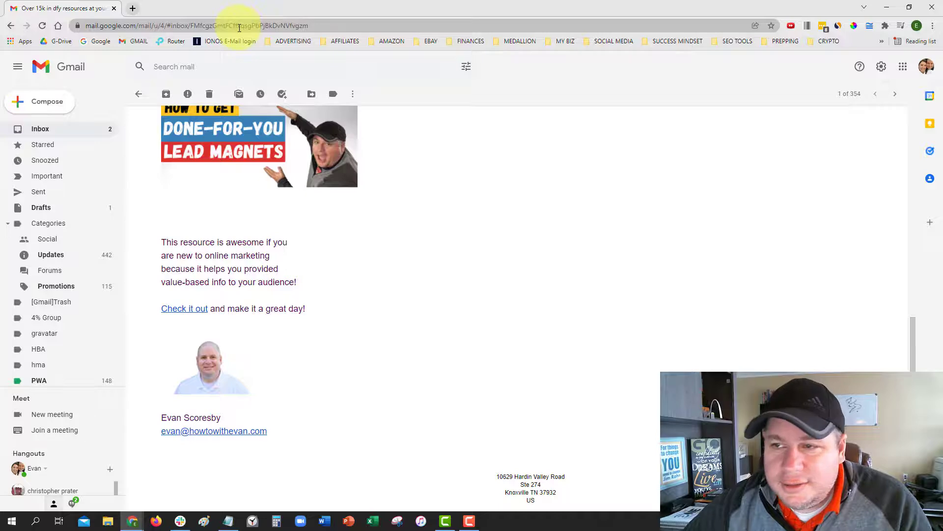
Switch back to AWeber, return from the preview to the message editor, and save and exit the message.
{"action": "key", "text": "alt+Tab"}
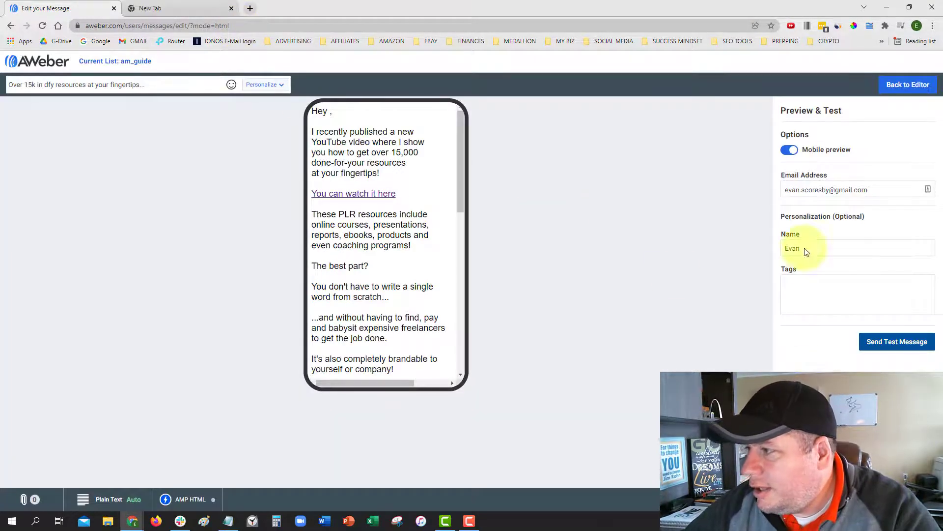
{"action": "left_click", "coordinate": [893, 95]}
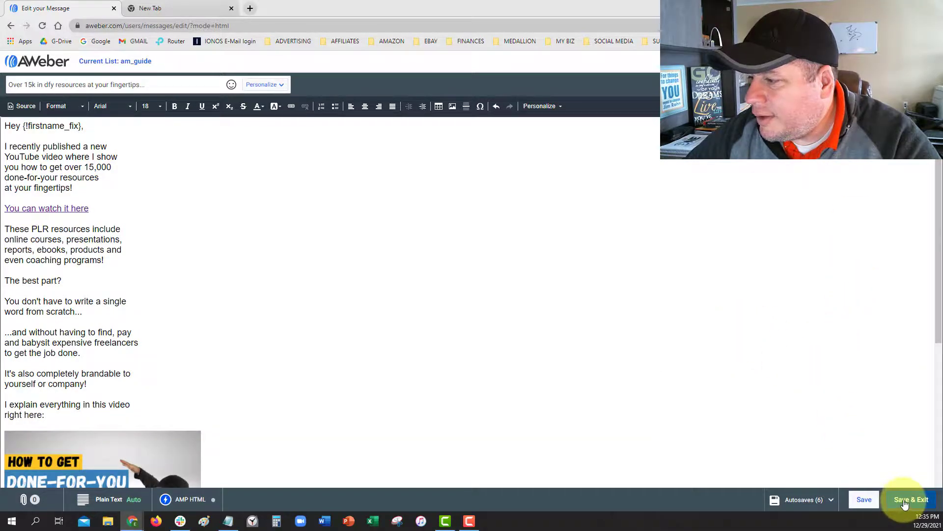
{"action": "left_click", "coordinate": [905, 504]}
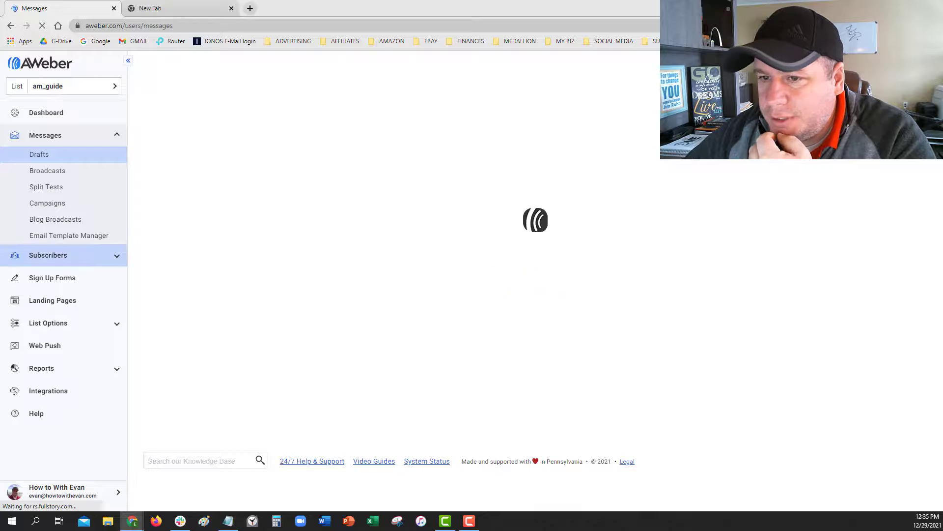
Schedule the "Over 15k in dfy resources at your fingertips..." draft and include subscribers on the 30_minute_workday list as recipients.
{"action": "left_click", "coordinate": [45, 158]}
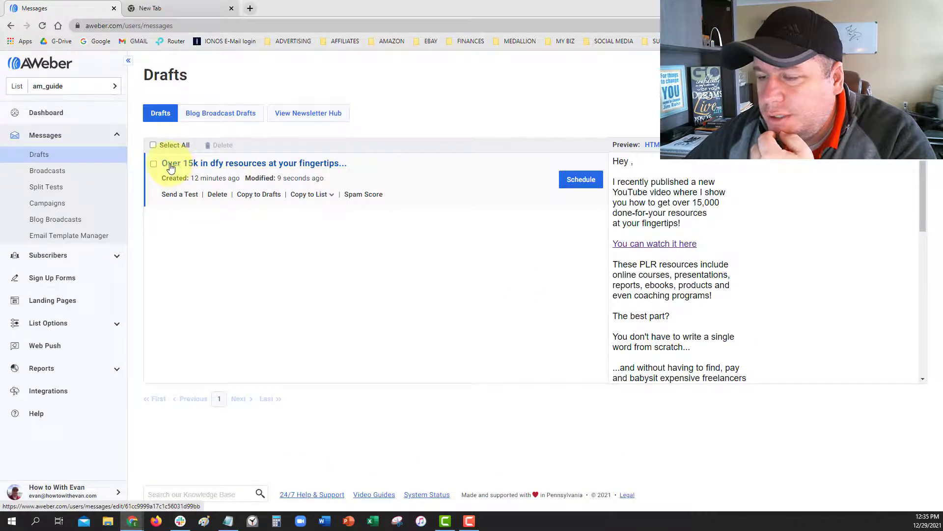
{"action": "left_click", "coordinate": [582, 180]}
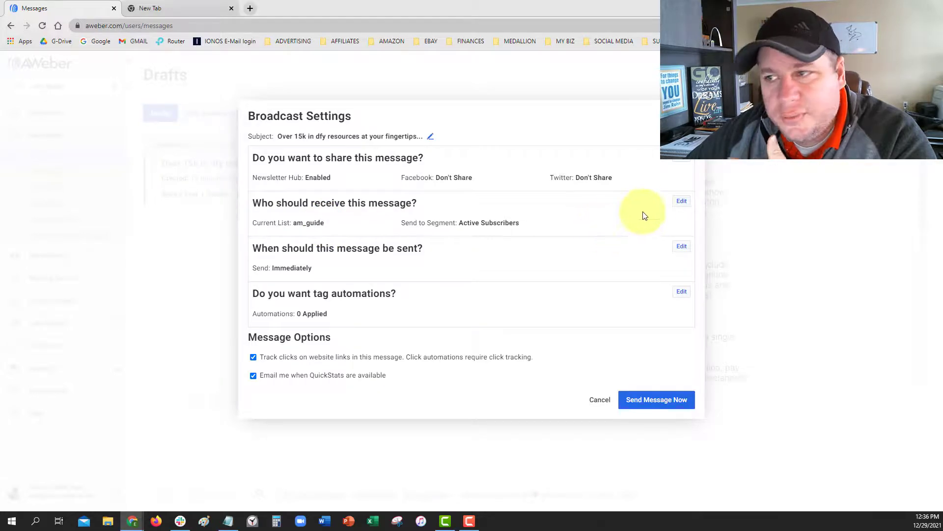
{"action": "left_click", "coordinate": [682, 201]}
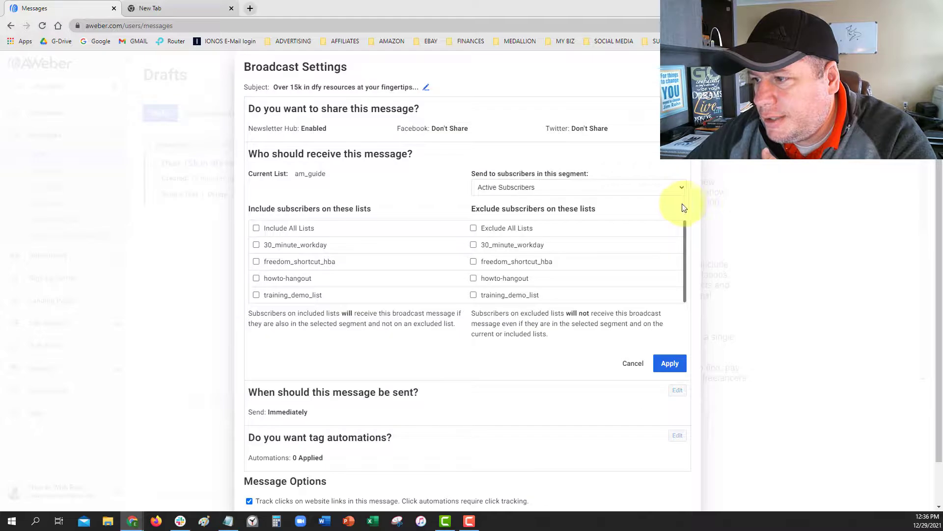
{"action": "left_click", "coordinate": [256, 245]}
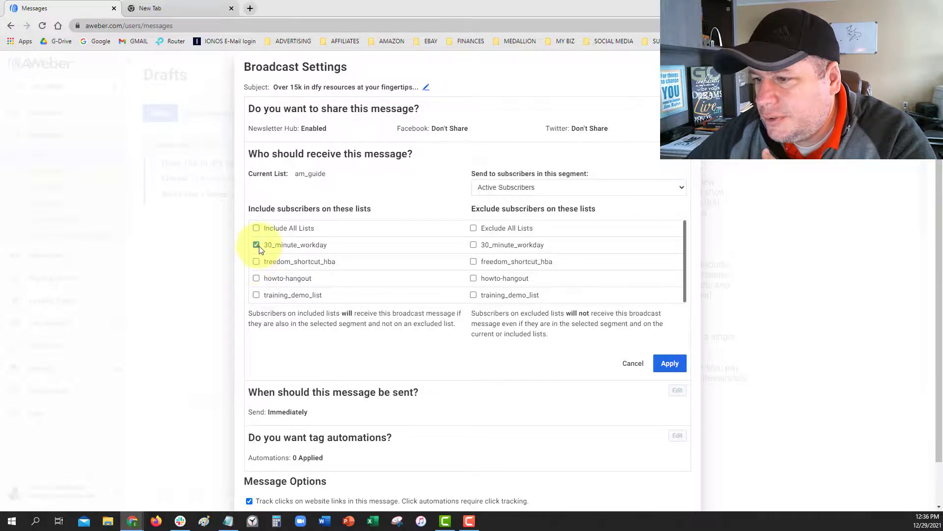
{"action": "left_click", "coordinate": [670, 364]}
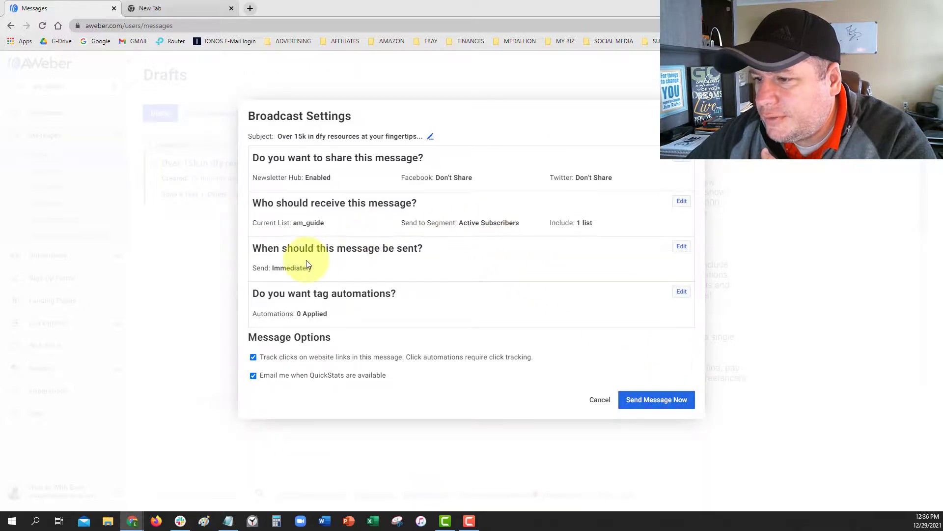
Review the immediate sending time in the broadcast settings, send the message now and confirm the broadcast.
{"action": "left_click_drag", "start_coordinate": [259, 250], "coordinate": [358, 269]}
{"action": "left_click", "coordinate": [328, 280]}
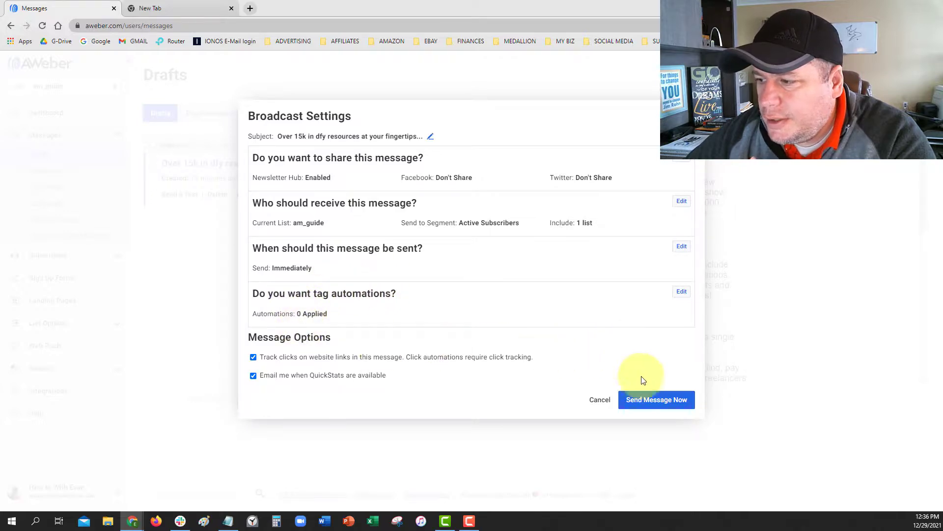
{"action": "left_click", "coordinate": [649, 400]}
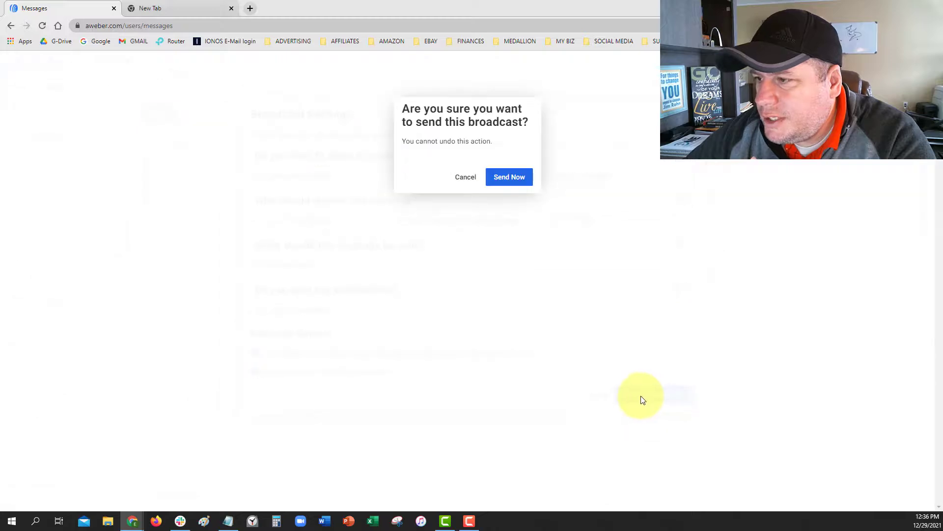
{"action": "left_click", "coordinate": [510, 177]}
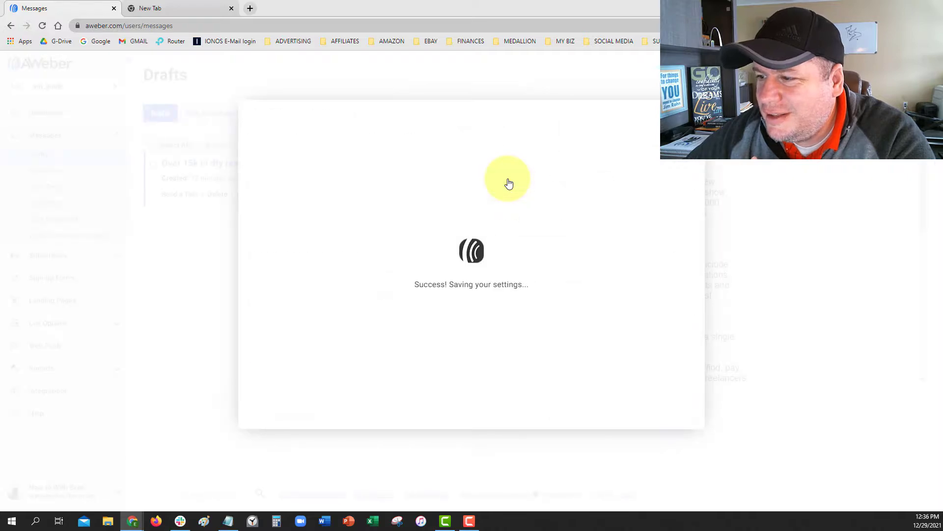